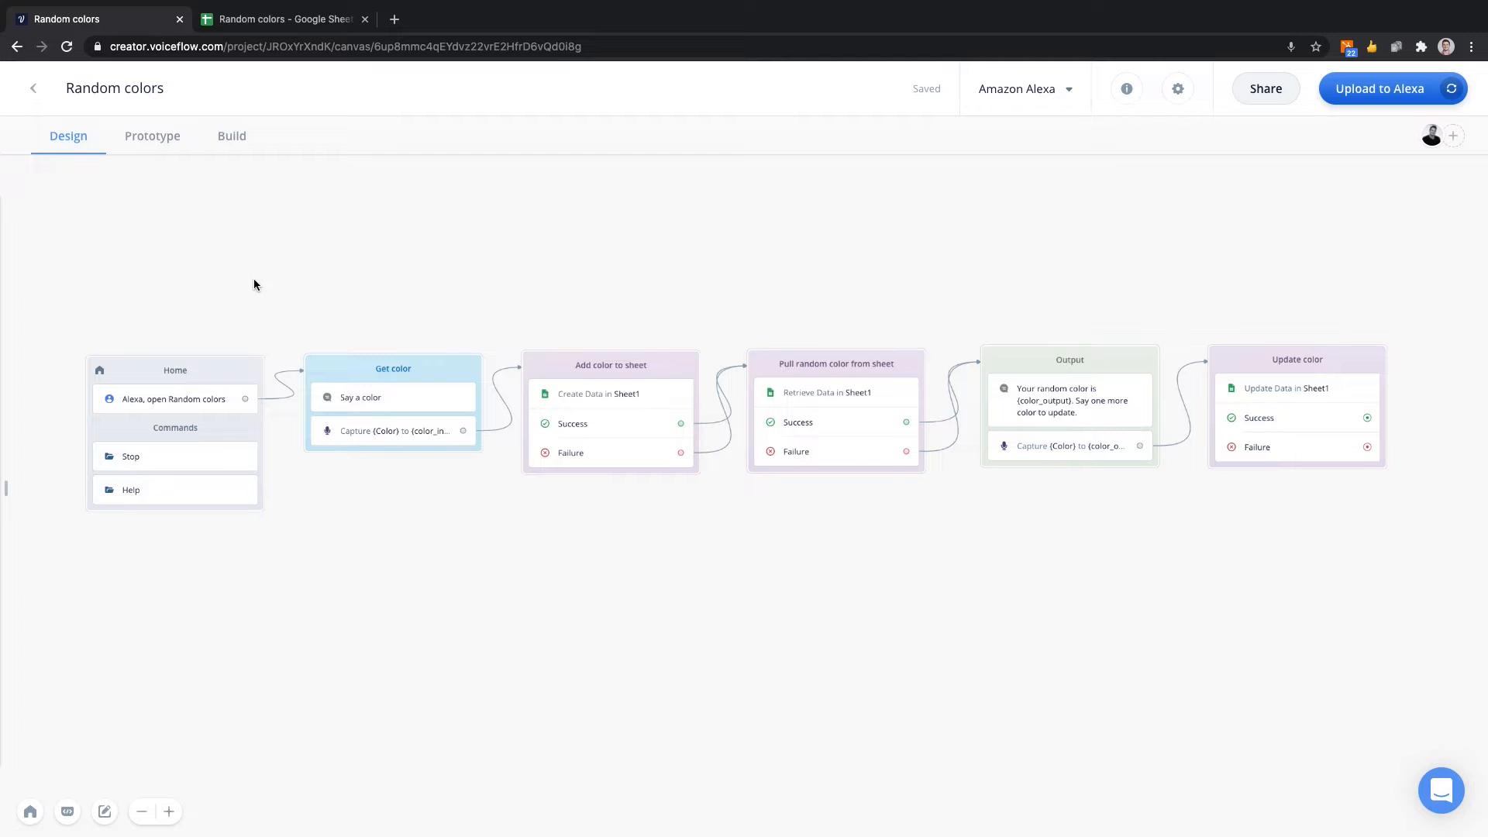
Examine the conversation flow on the canvas from the Home block through to the Update color block.
scroll(435, 322, "right", 5)
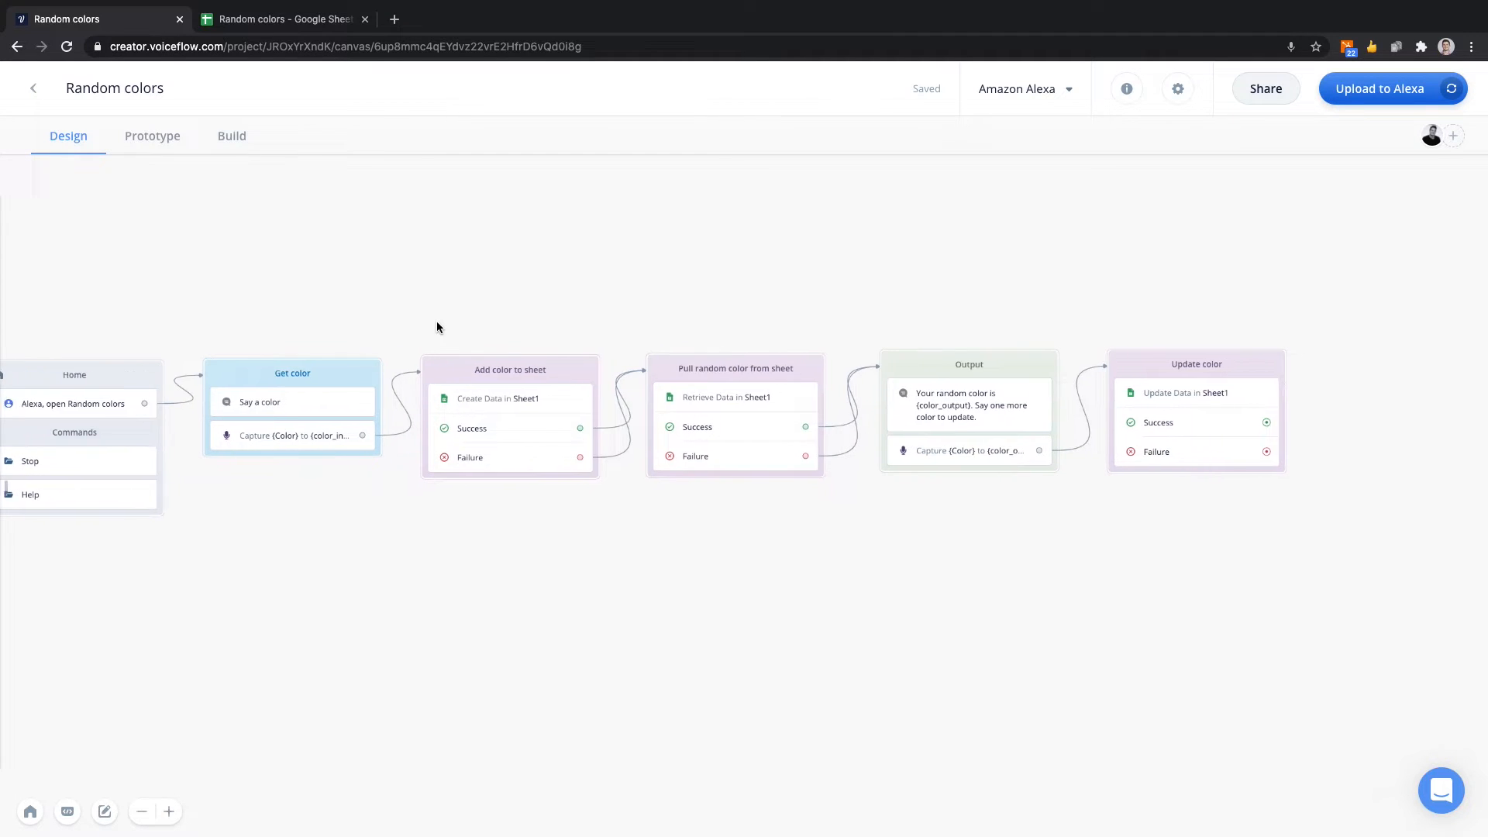
scroll(817, 275, "up", 3)
scroll(817, 278, "right", 2)
scroll(816, 278, "down", 1)
scroll(817, 277, "up", 2)
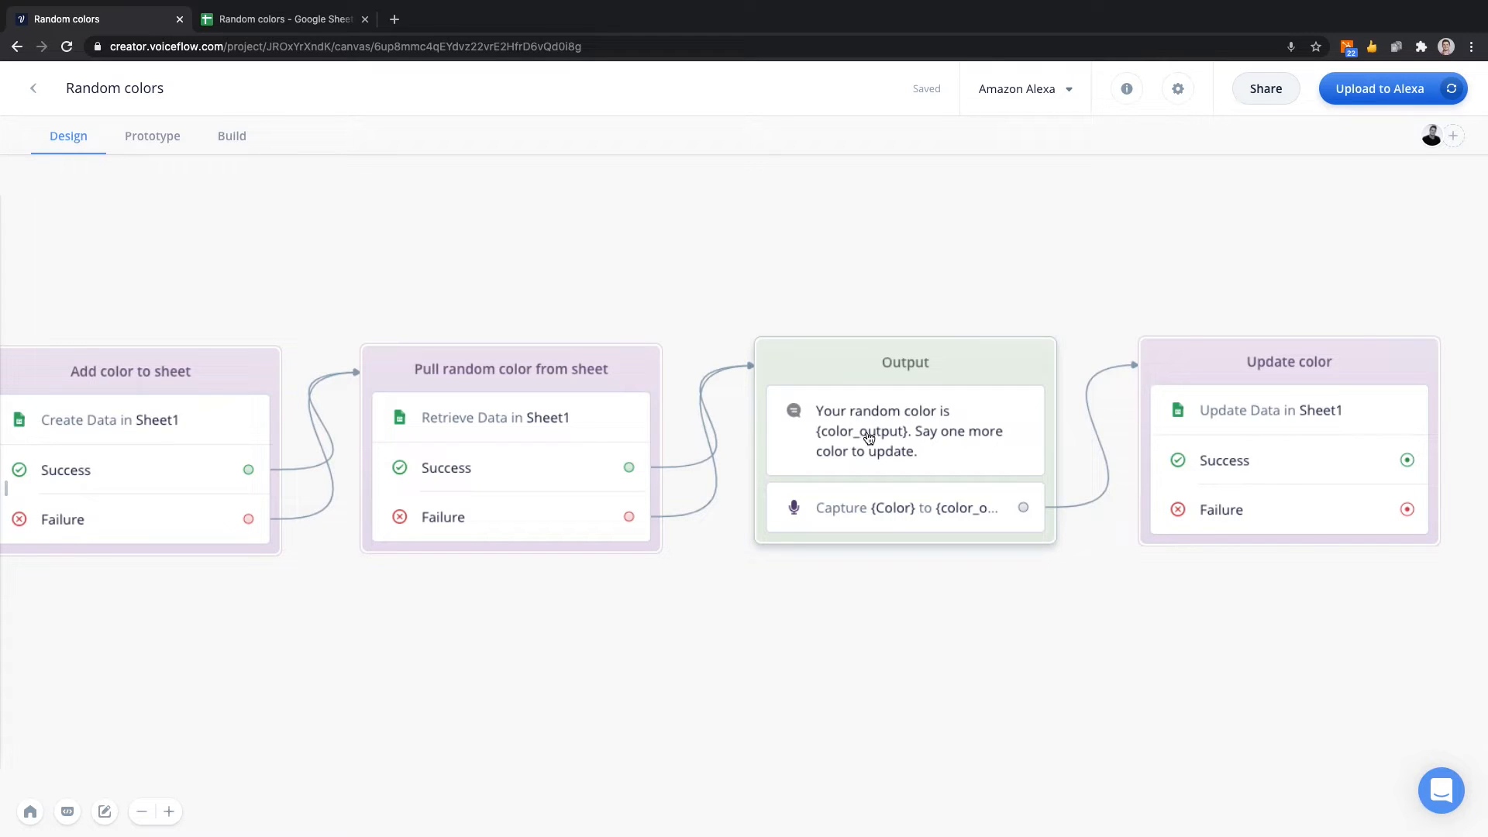
scroll(864, 440, "right", 2)
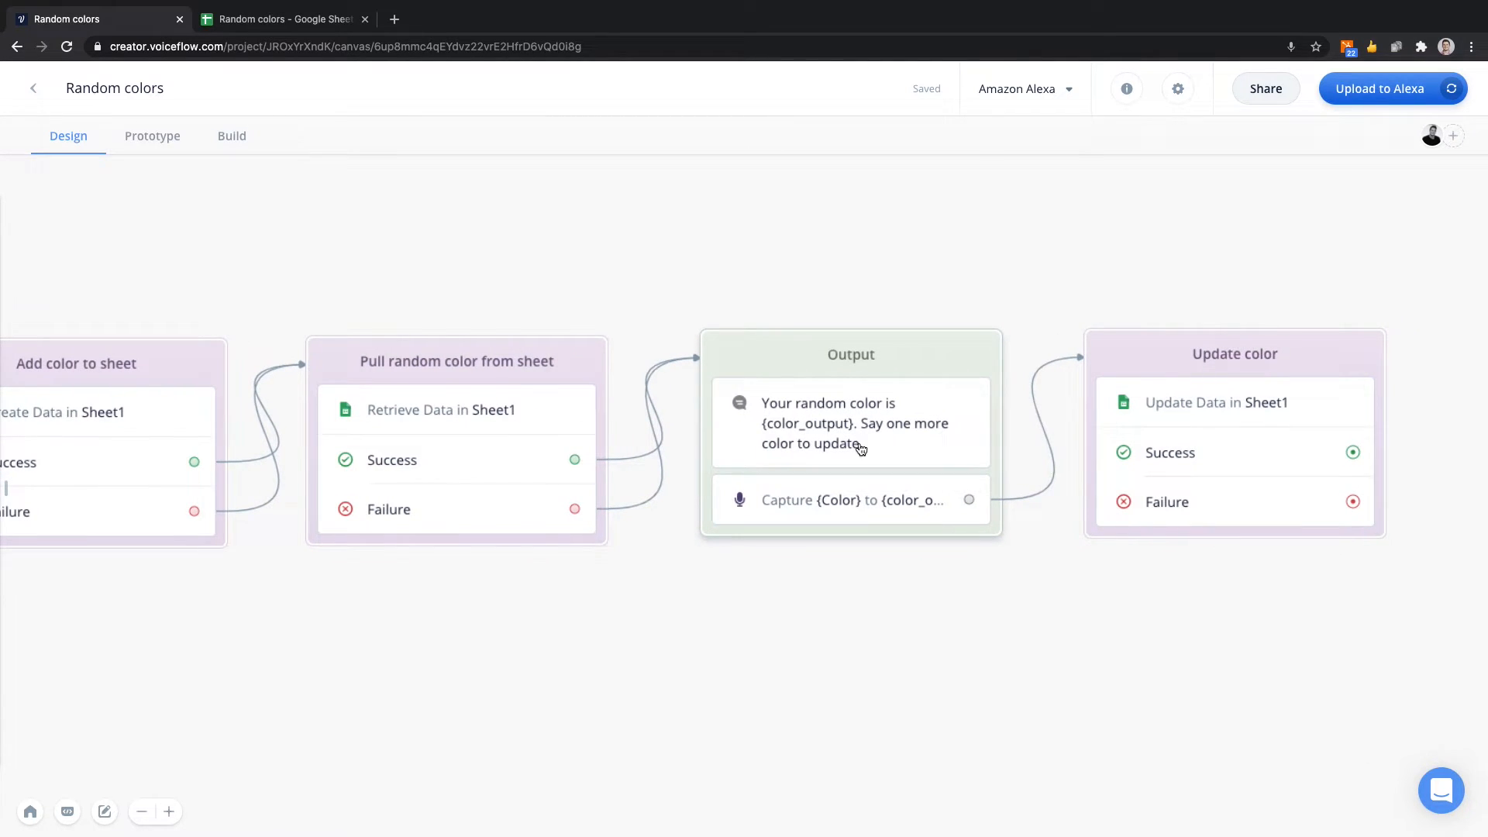
scroll(864, 440, "down", 2)
scroll(862, 446, "right", 2)
scroll(861, 451, "right", 2)
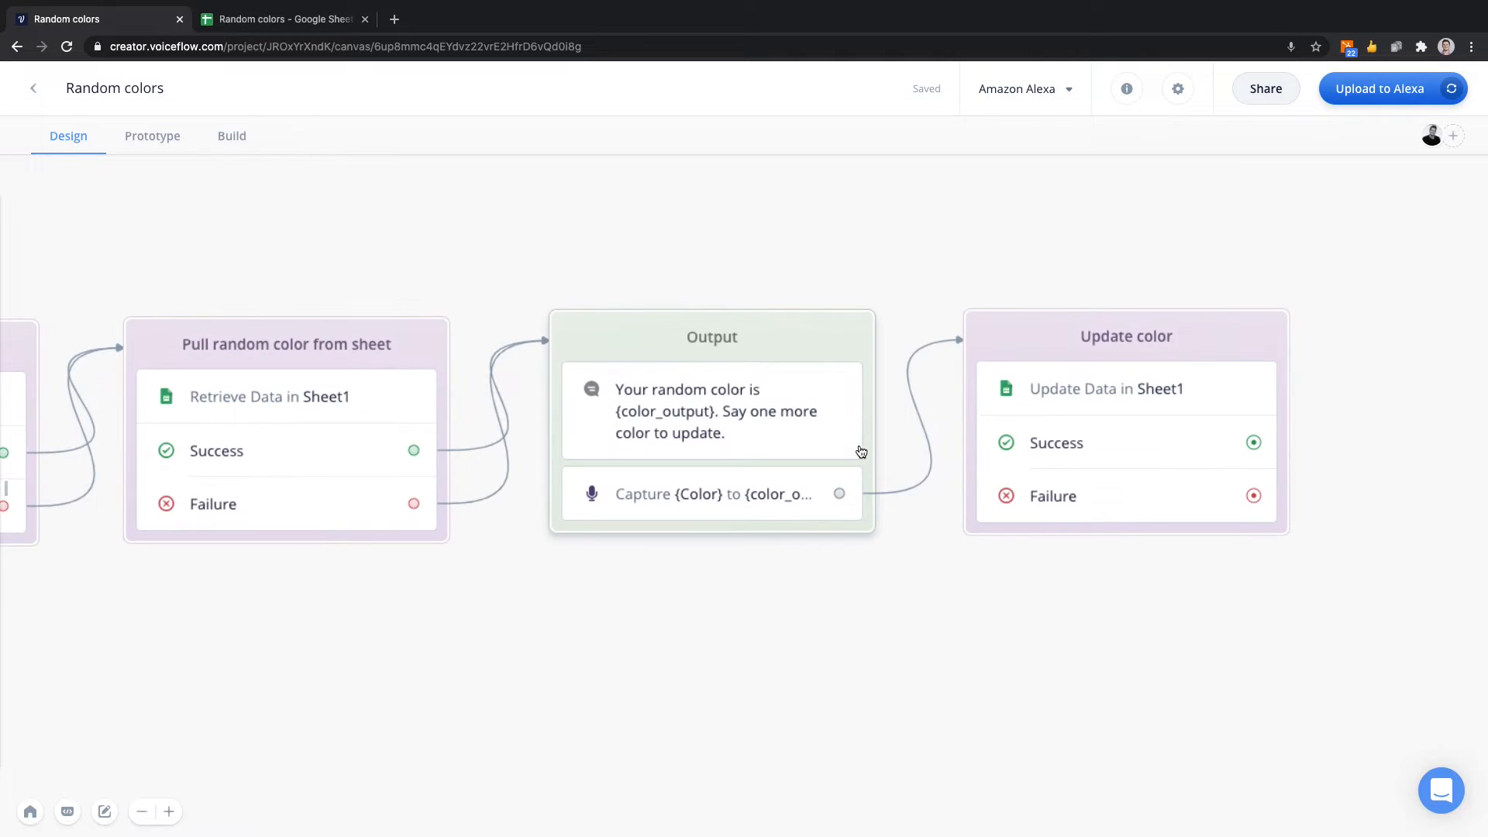
scroll(857, 445, "up", 2)
scroll(700, 362, "left", 1)
scroll(700, 362, "left", 1)
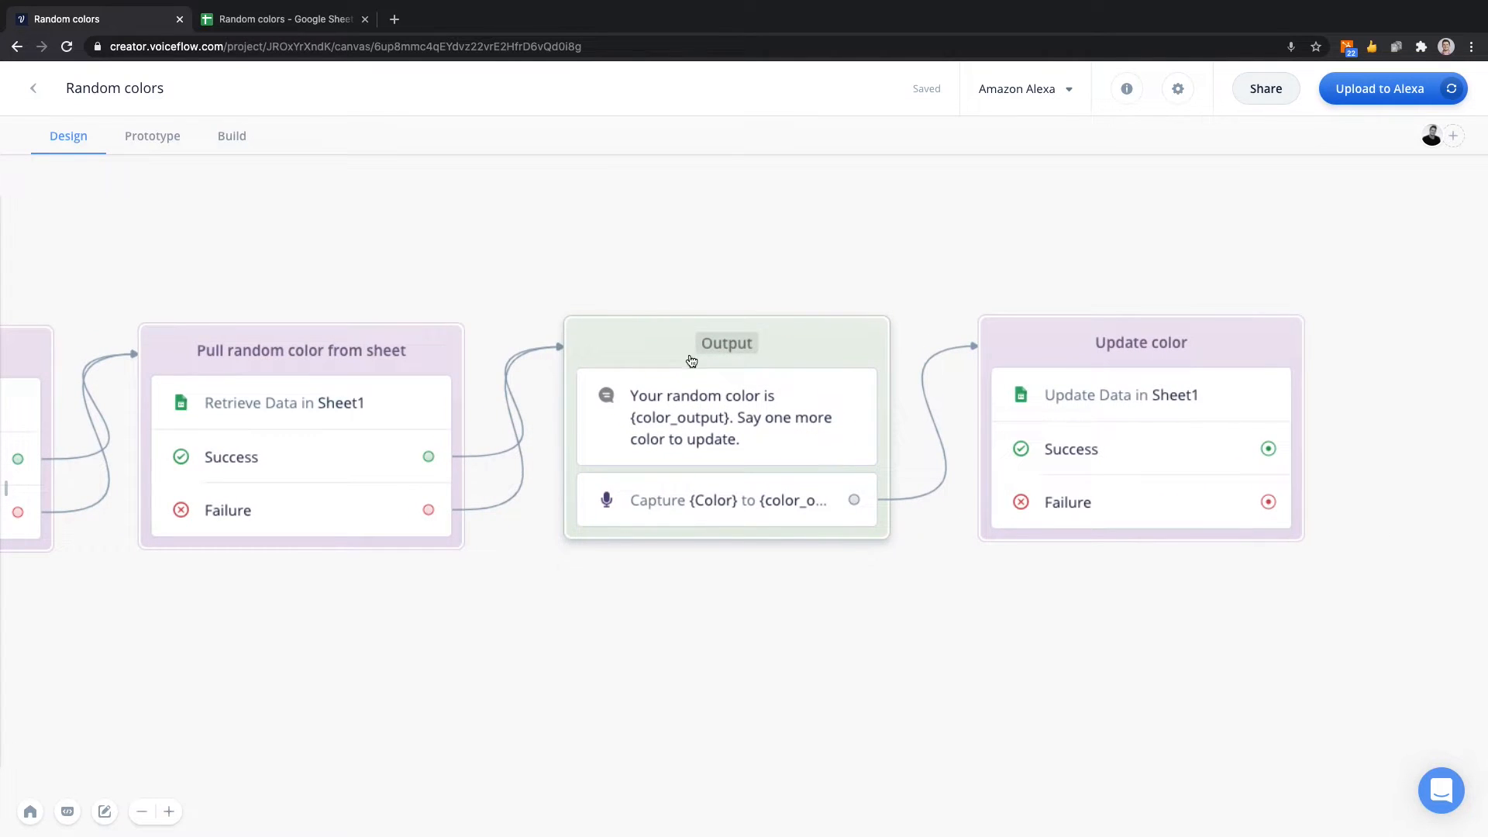
Switch to Google Sheets to review the columns of the Random colors spreadsheet and return to the Voiceflow canvas.
left_click(262, 17)
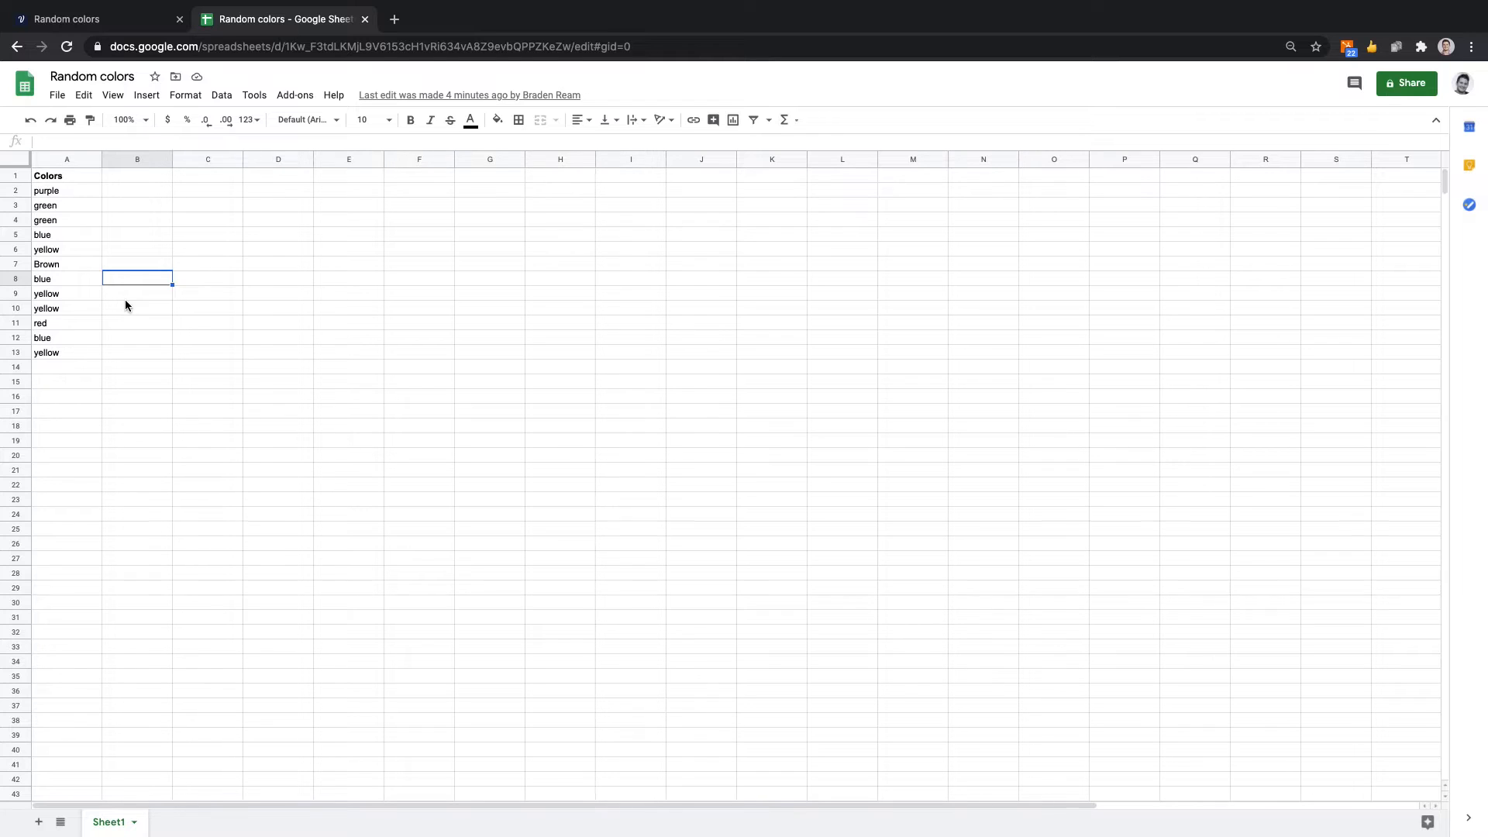
left_click(125, 23)
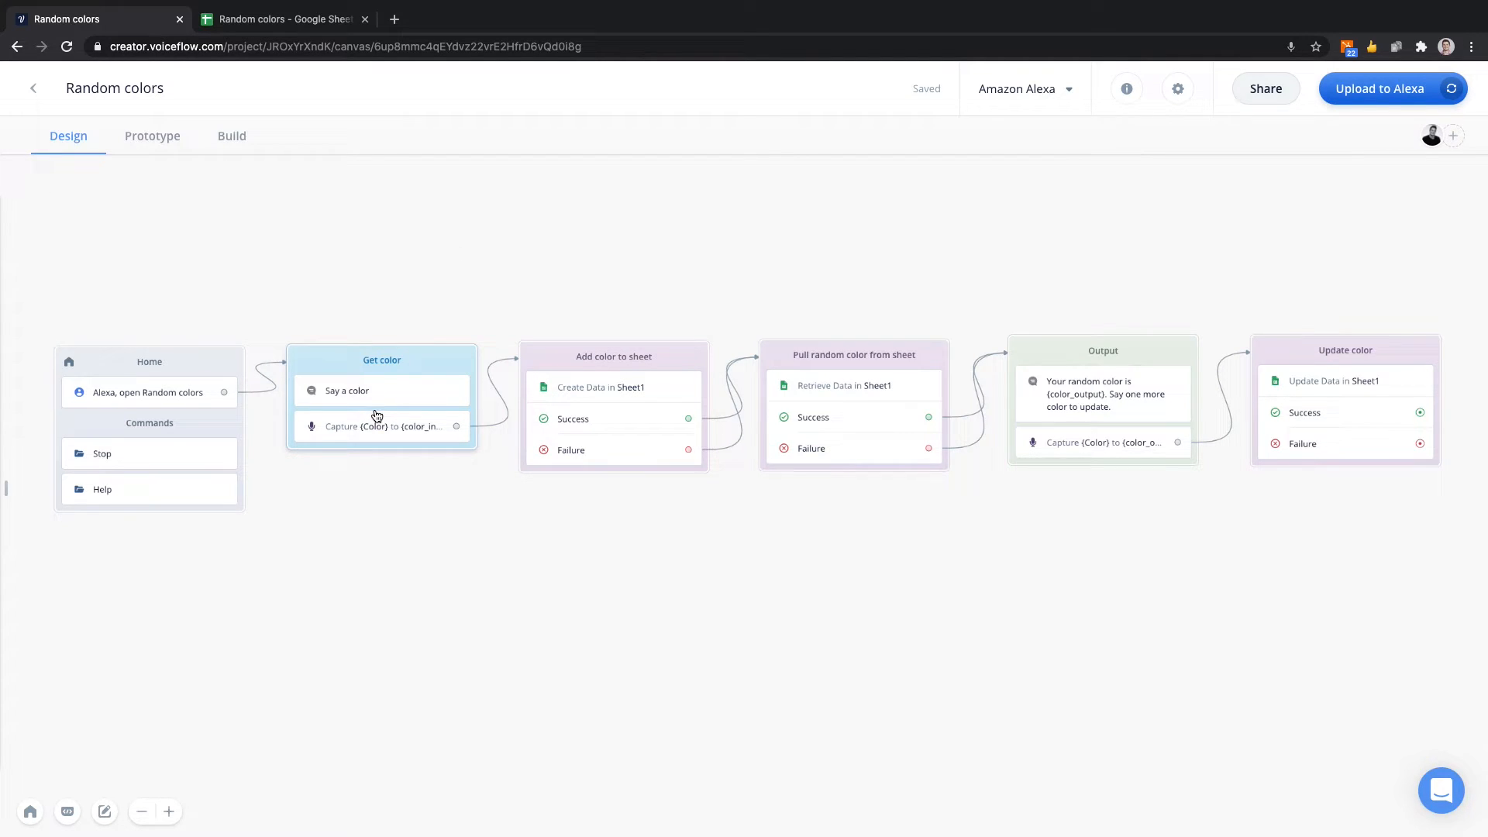
left_click(282, 18)
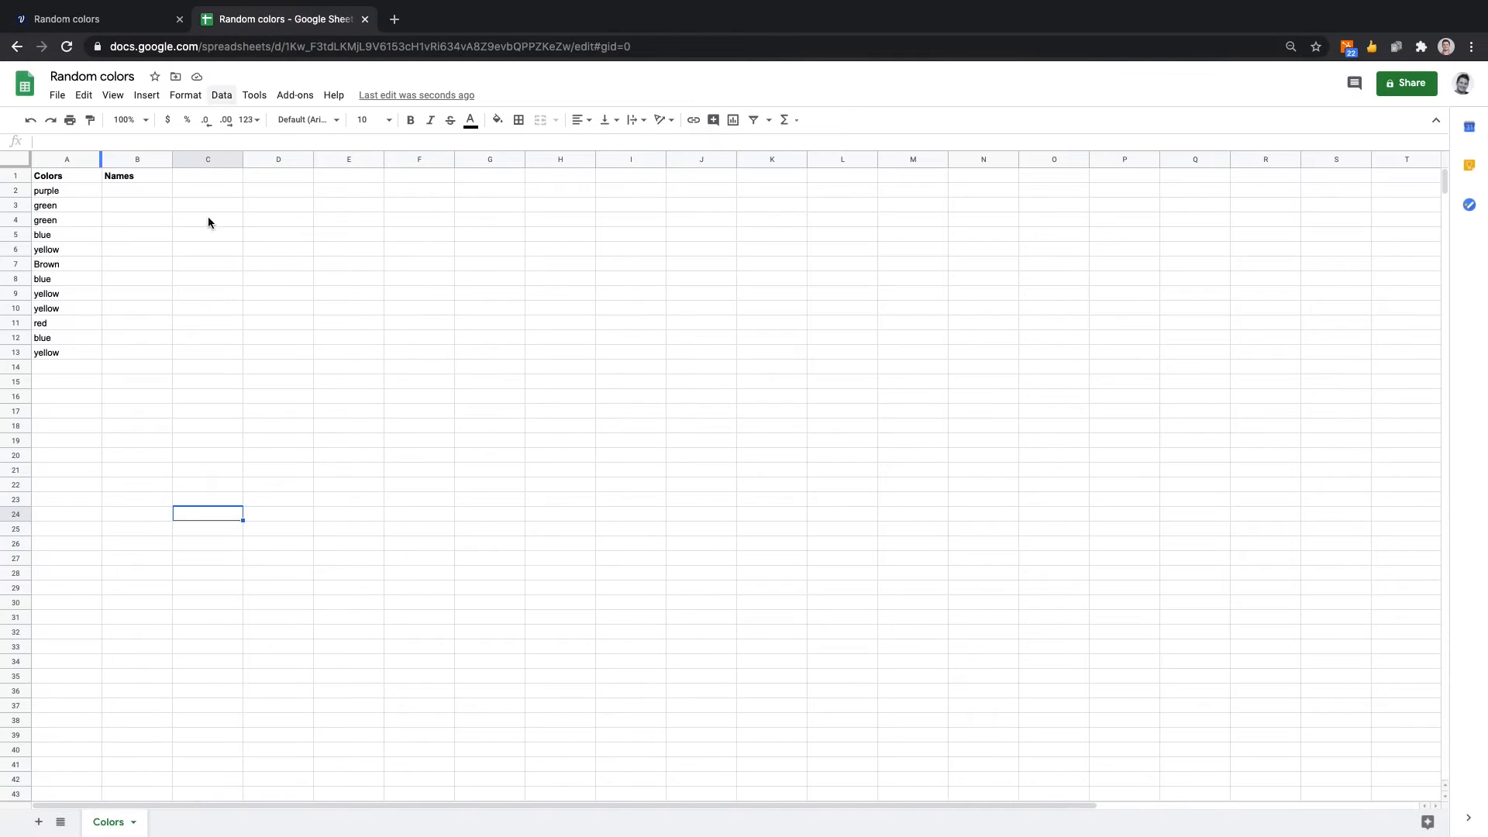
left_click(116, 19)
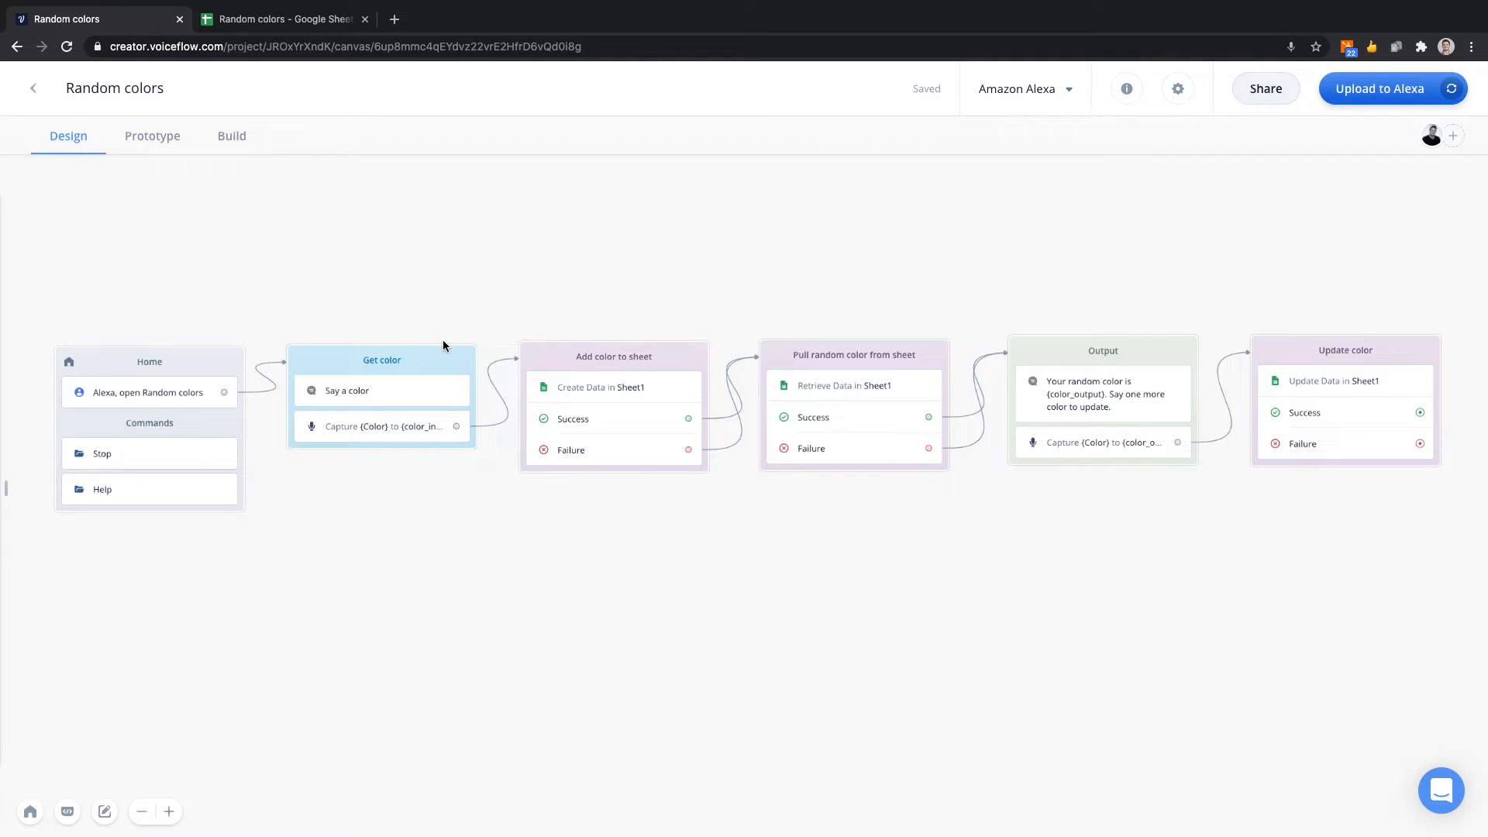
Check the Google Sheets settings of the Add color to sheet block and delete that block from the flow.
scroll(443, 340, "up", 5)
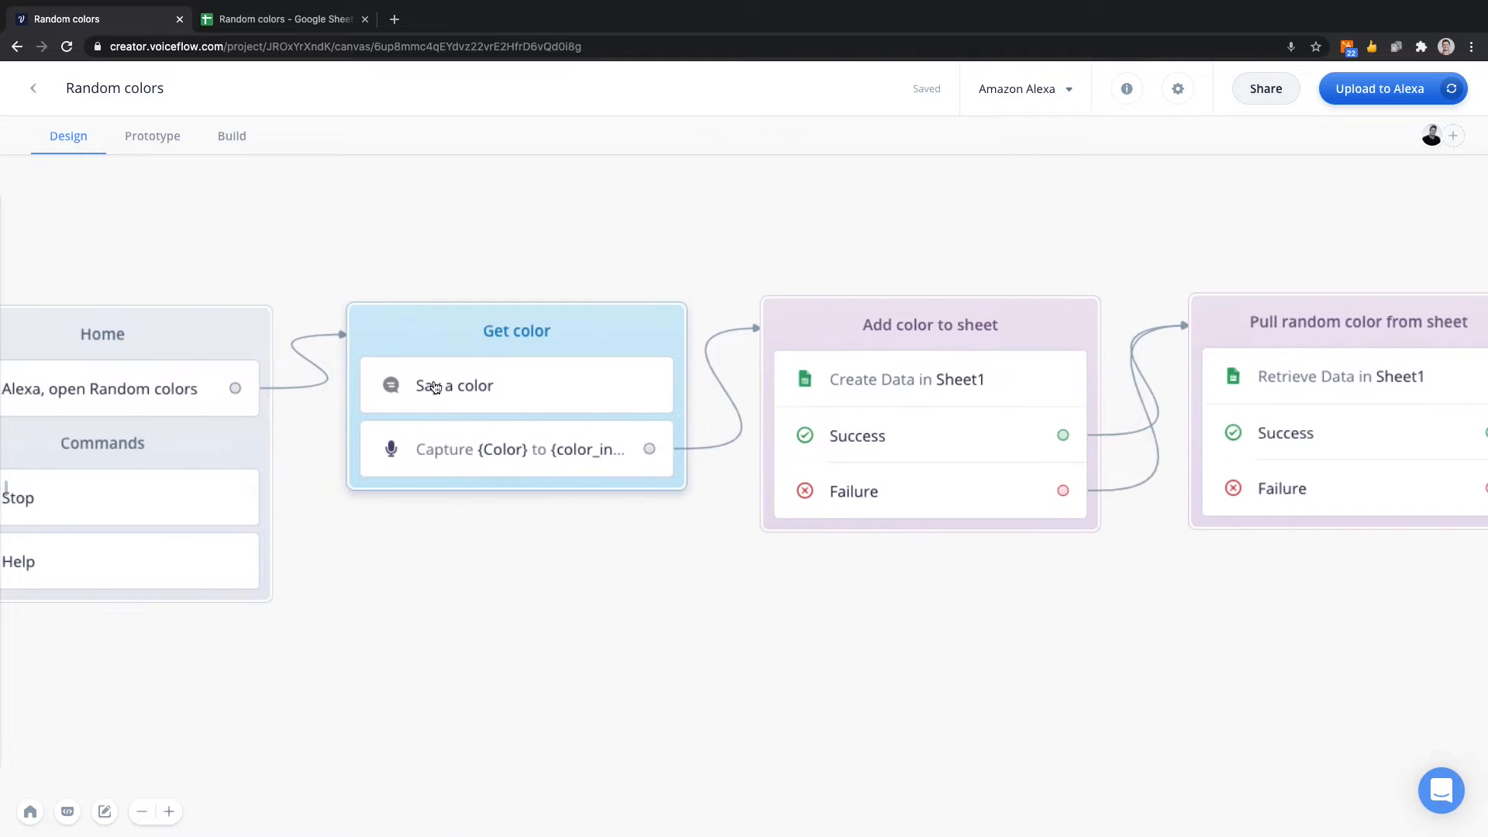
scroll(576, 382, "down", 3)
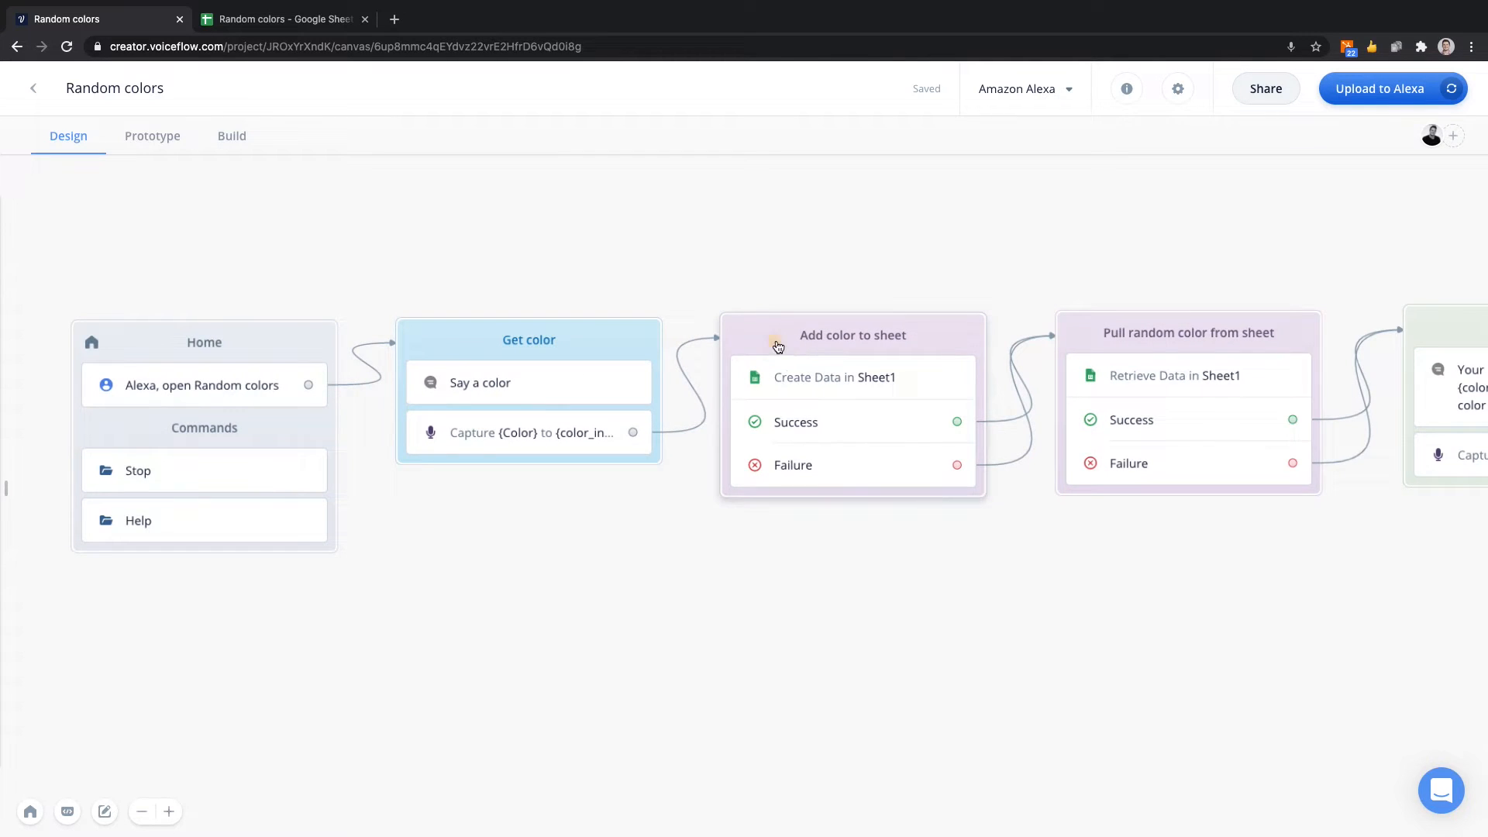
left_click(777, 346)
left_click(1188, 263)
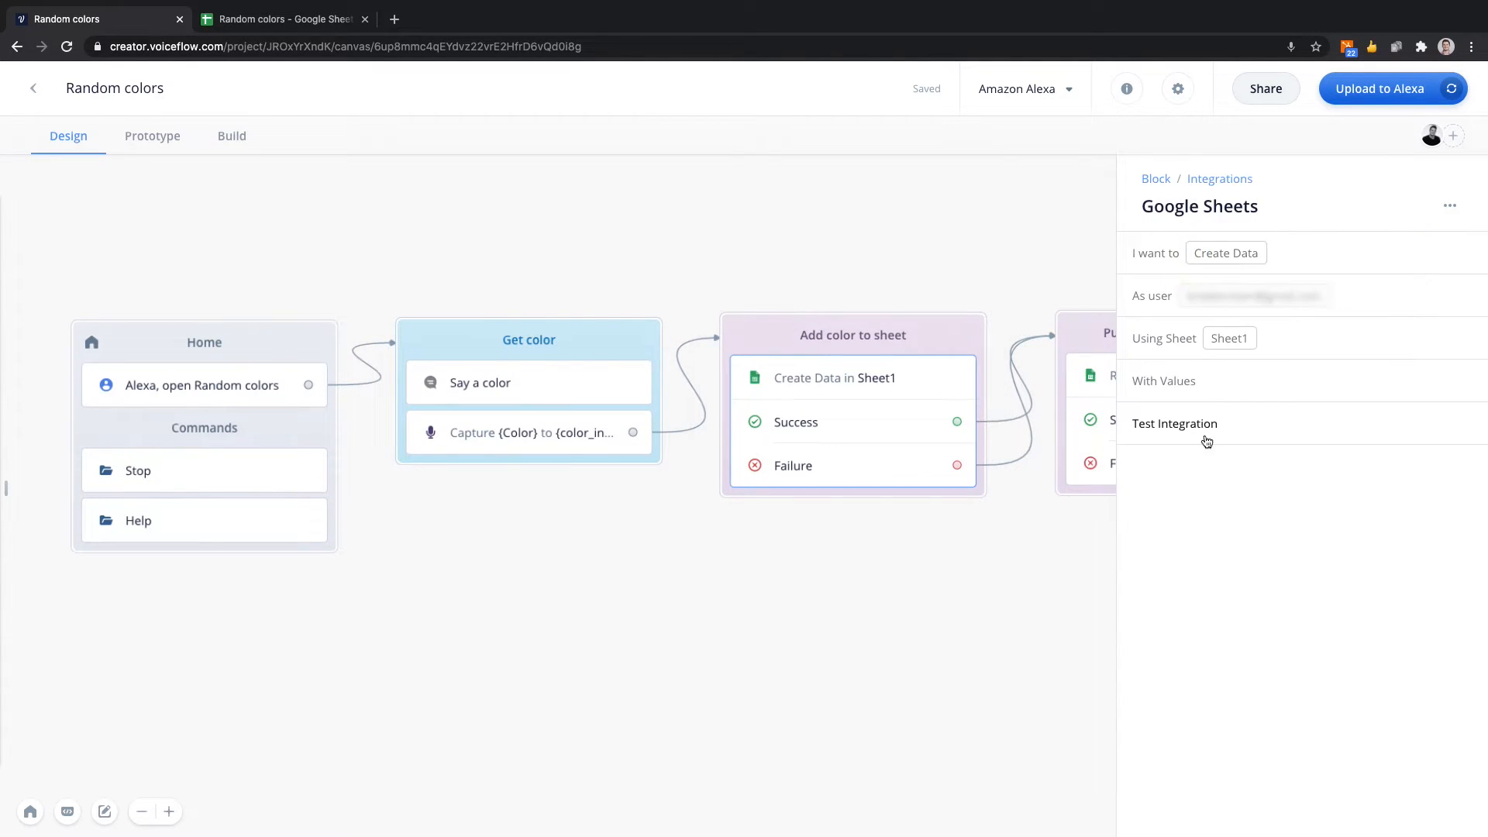
left_click(764, 350)
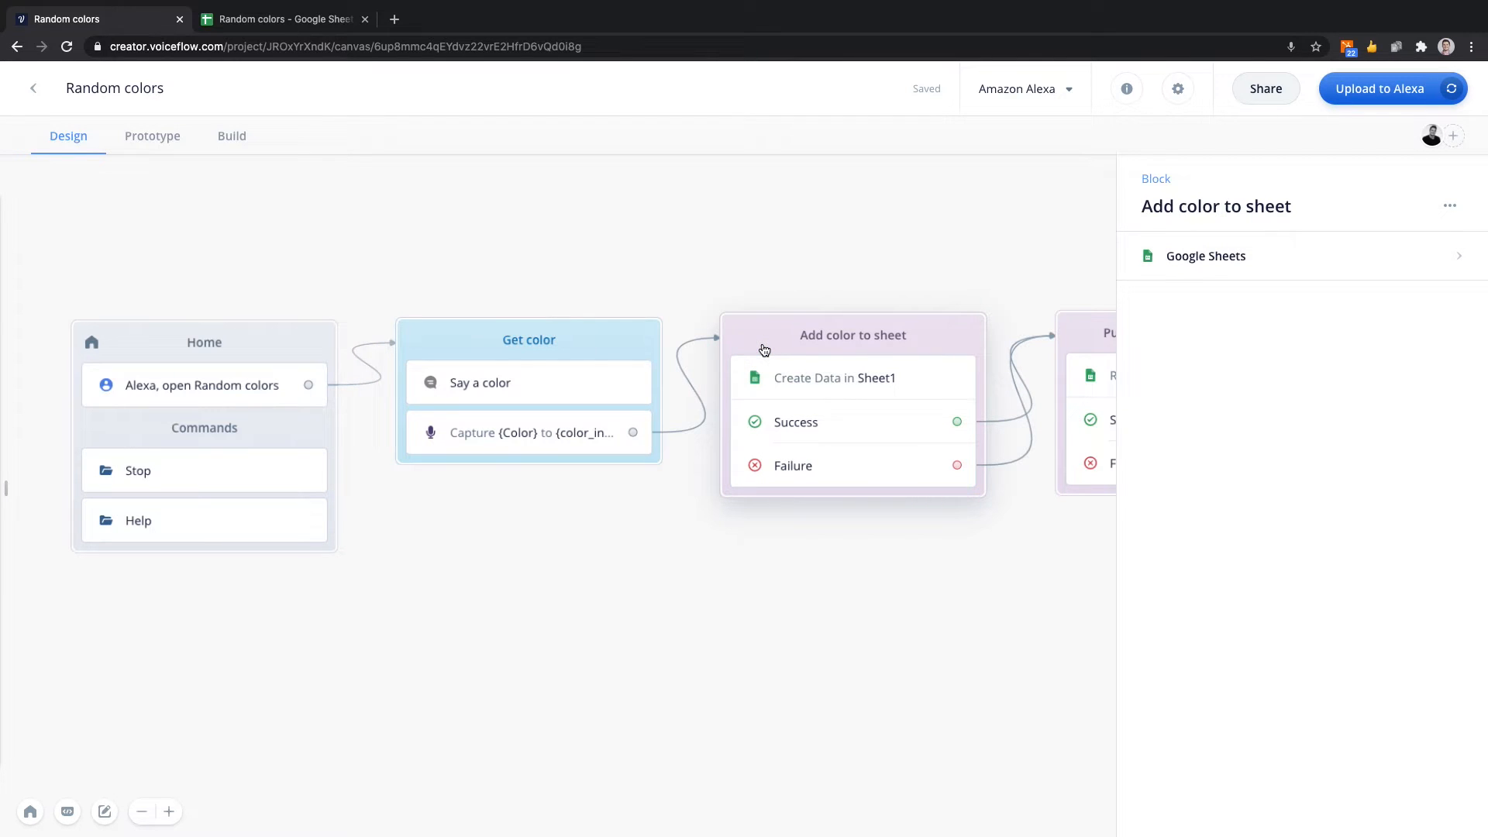
key("BackSpace")
scroll(758, 345, "left", 2)
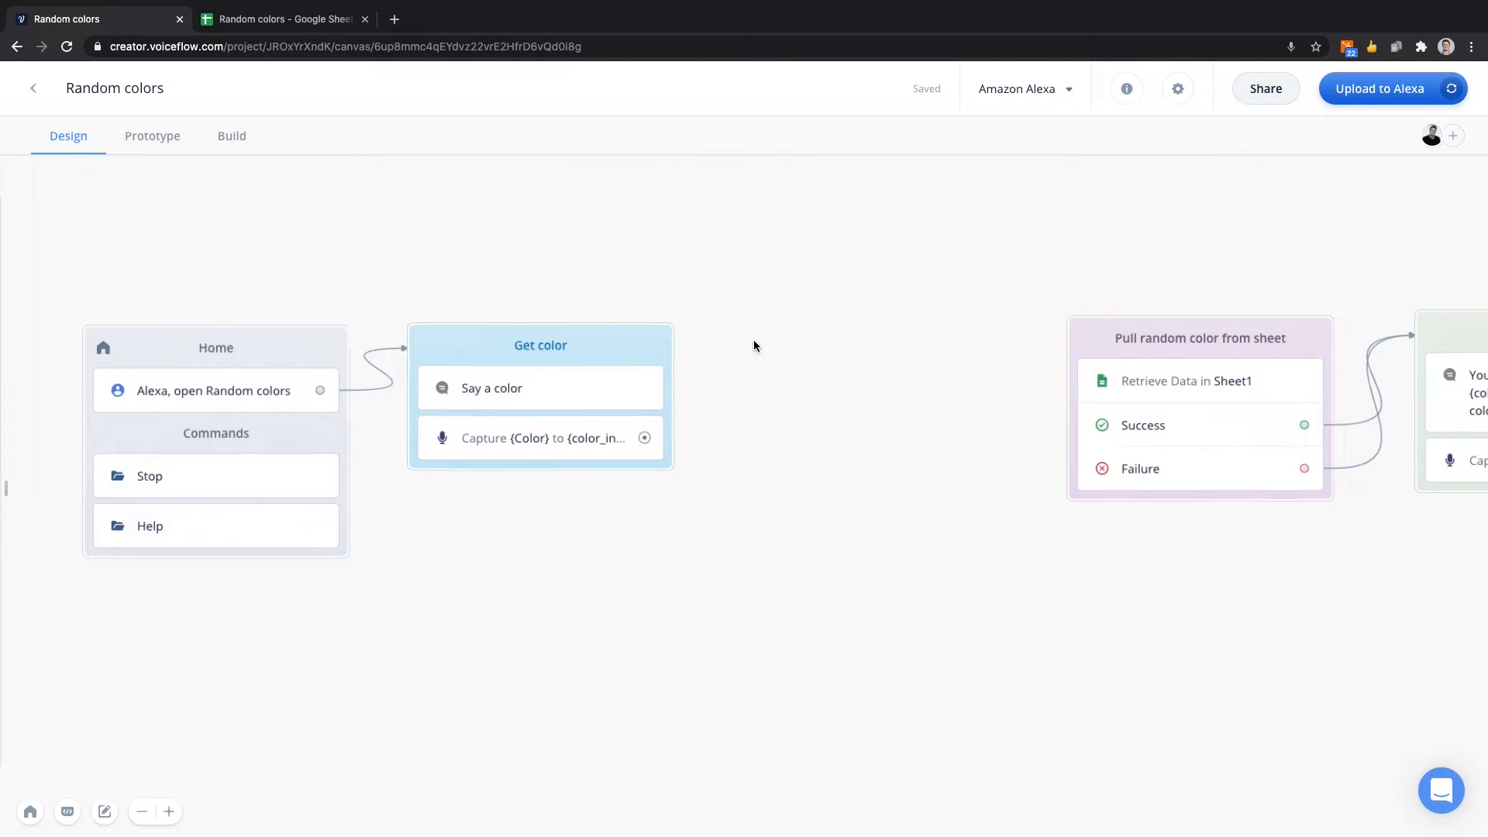
Check the input type and target variable of the capture step in the Get color block.
scroll(753, 345, "right", 2)
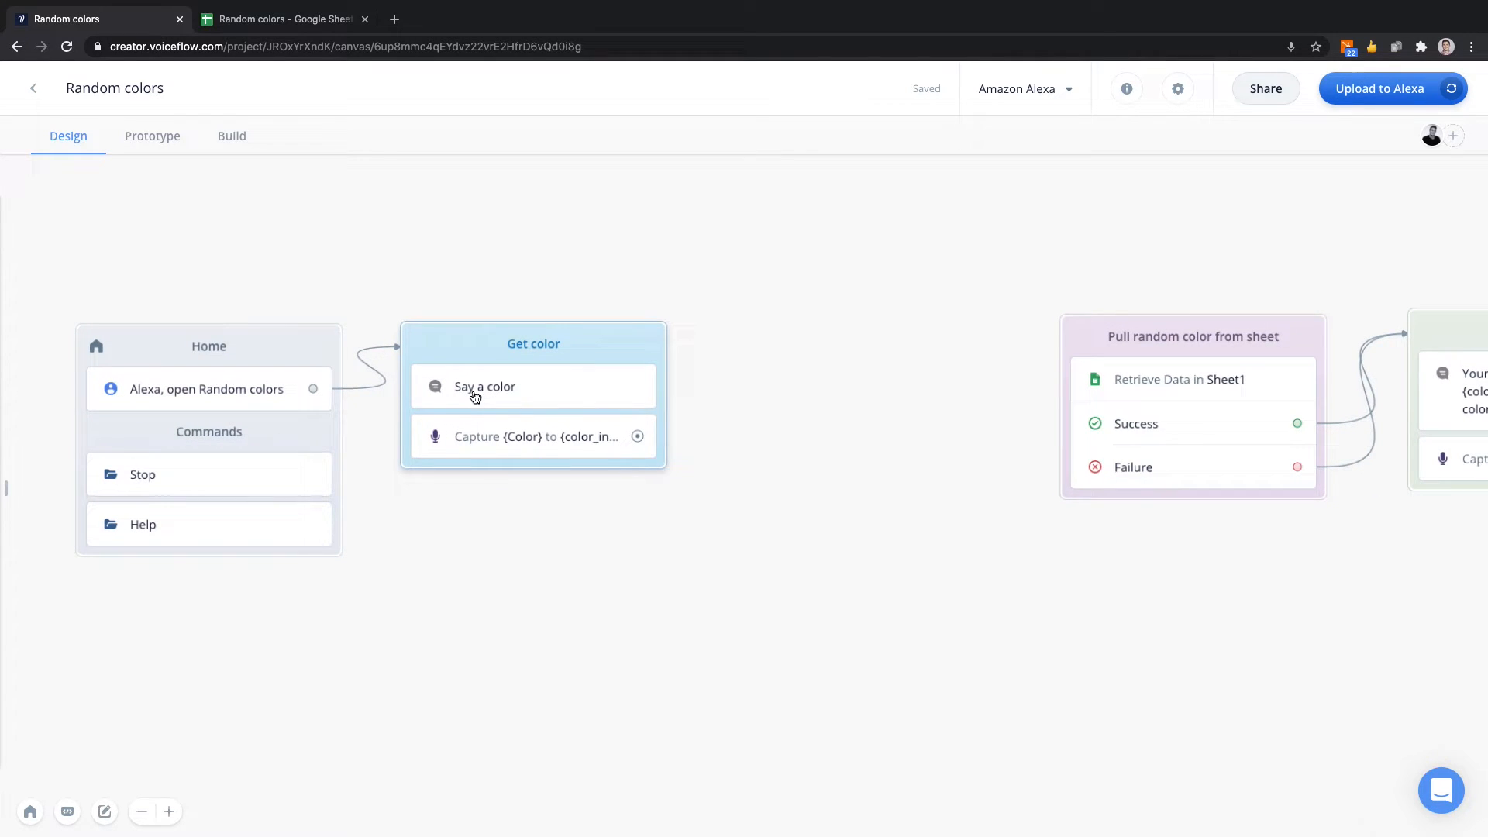
left_click(476, 432)
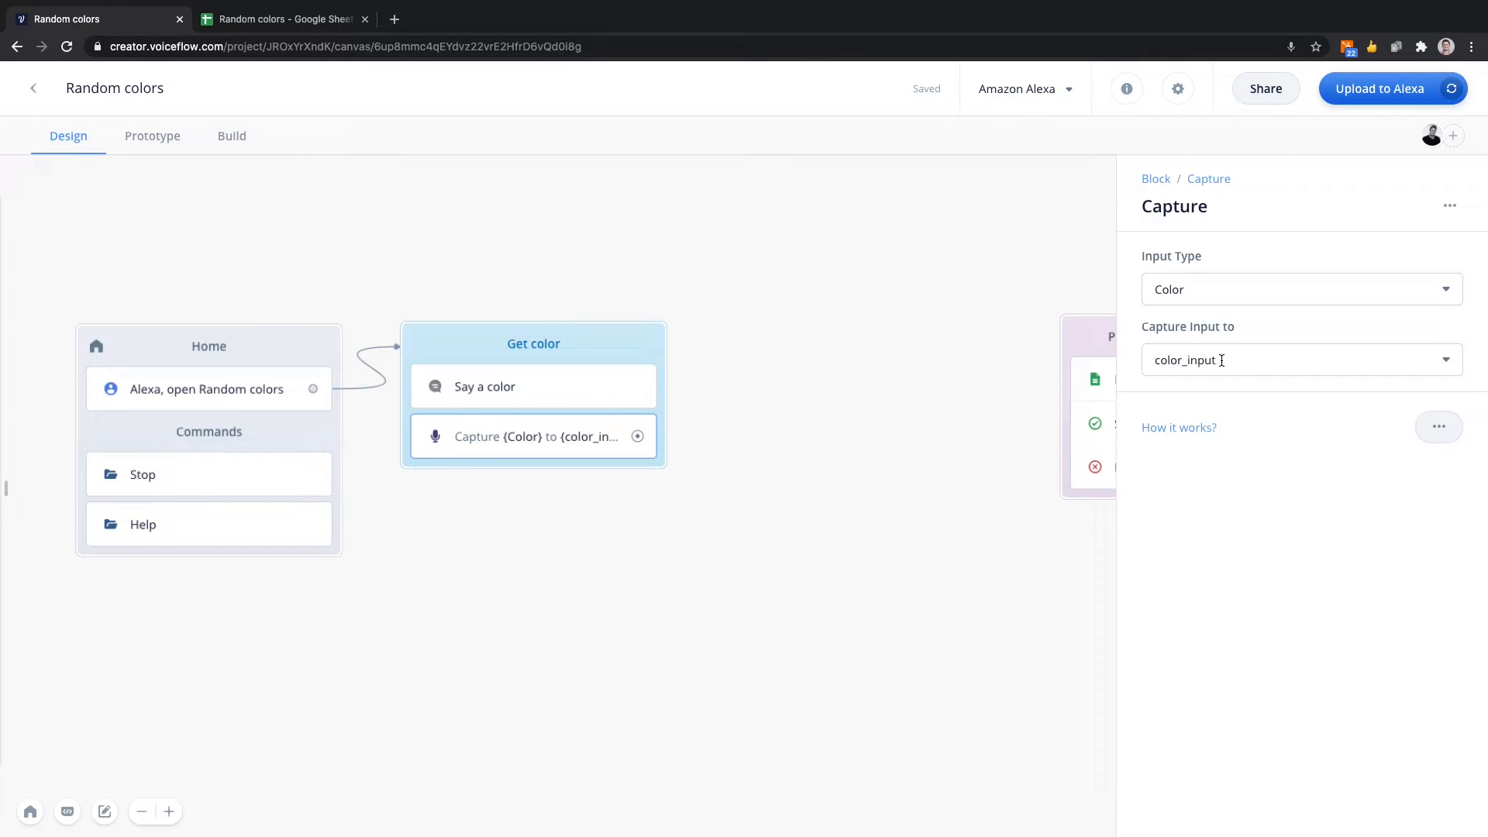
left_click(909, 364)
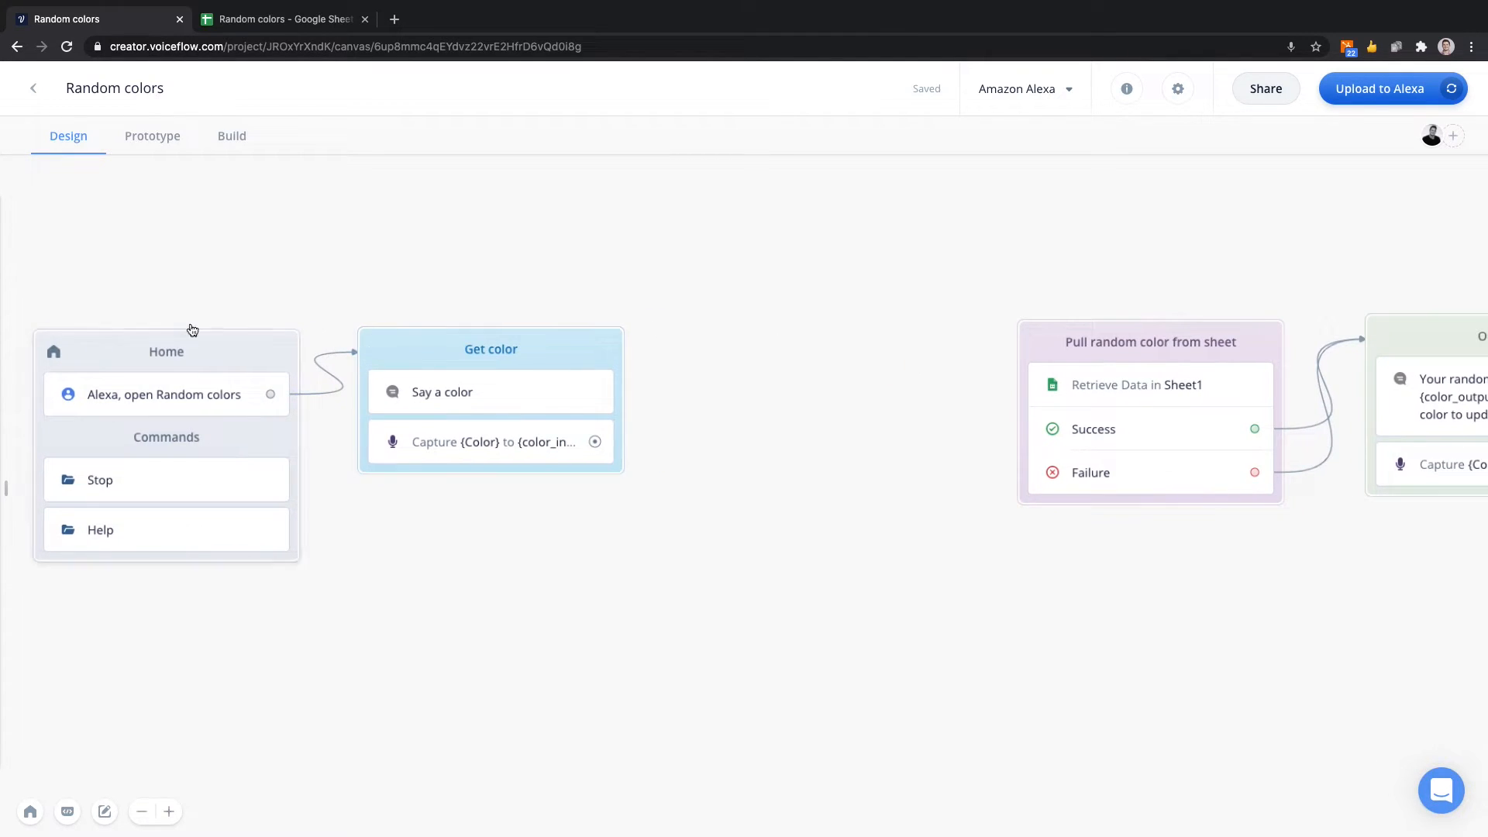
Add a Google Sheets integration step as a new block beside the Get color block and name the block "Create data".
mouse_move(4, 308)
scroll(70, 512, "down", 2)
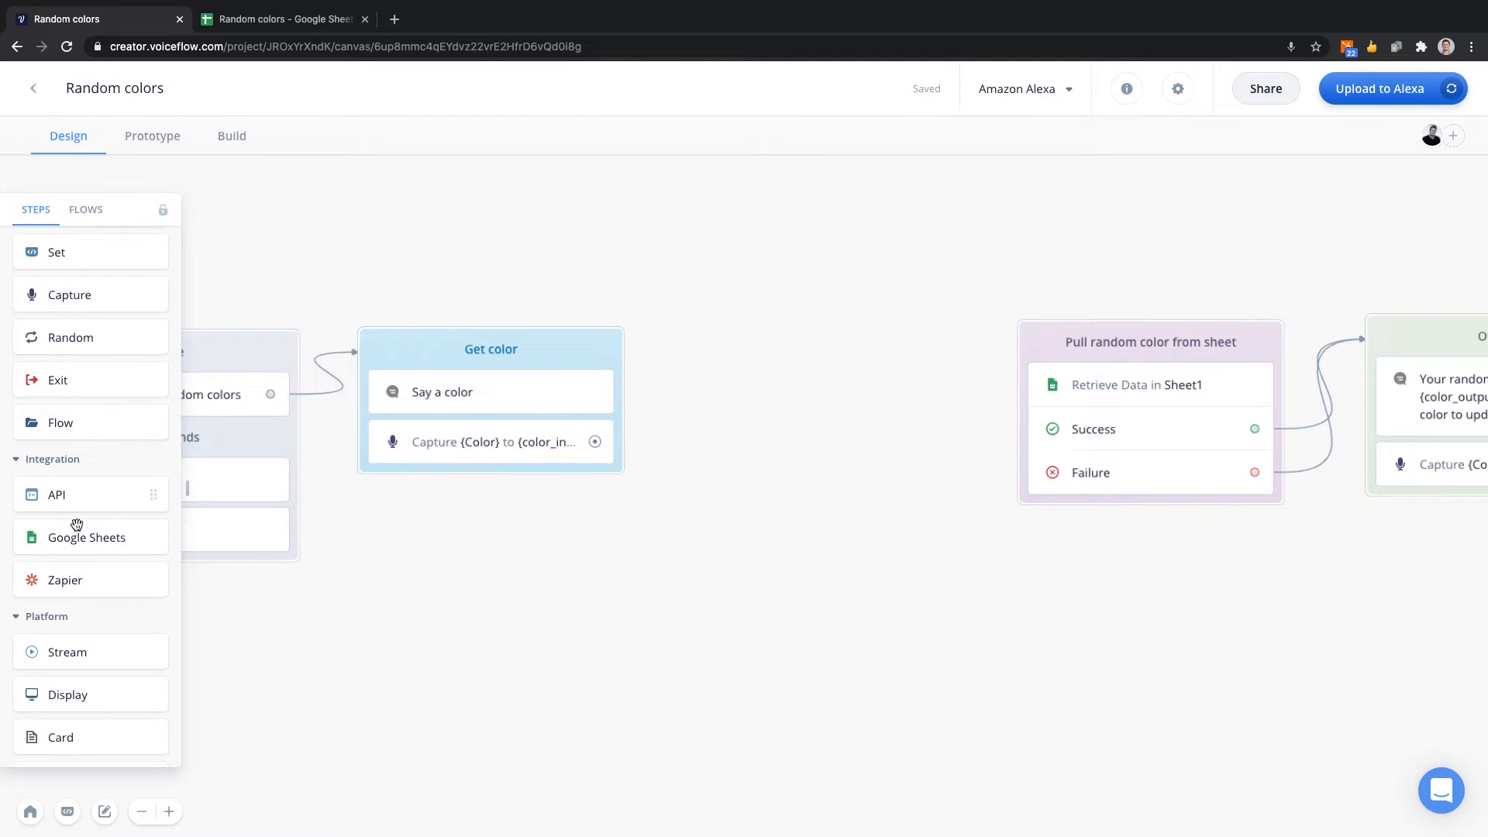
left_click_drag(74, 535, 739, 345)
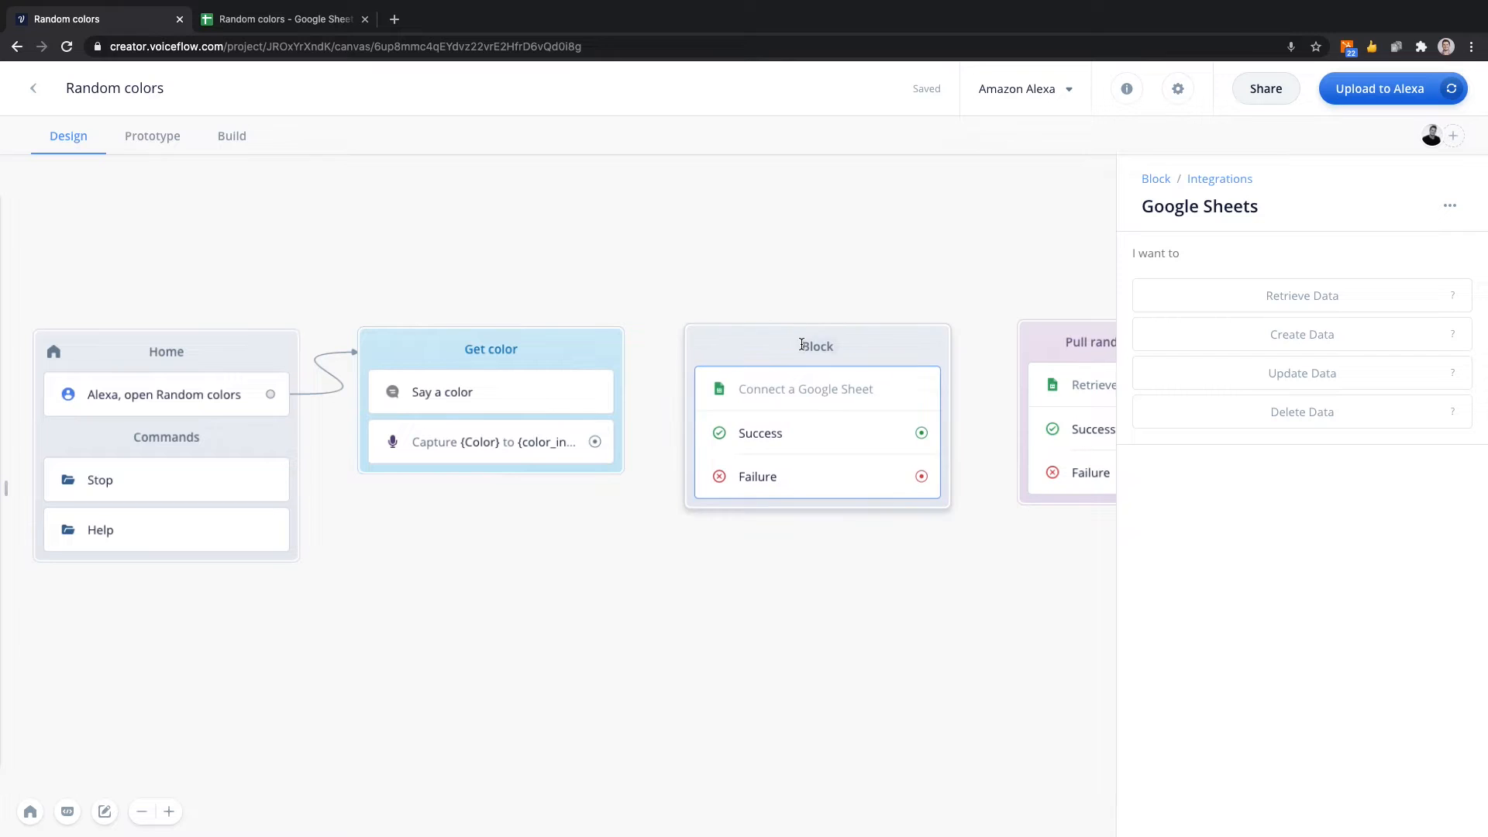
double_click(820, 345)
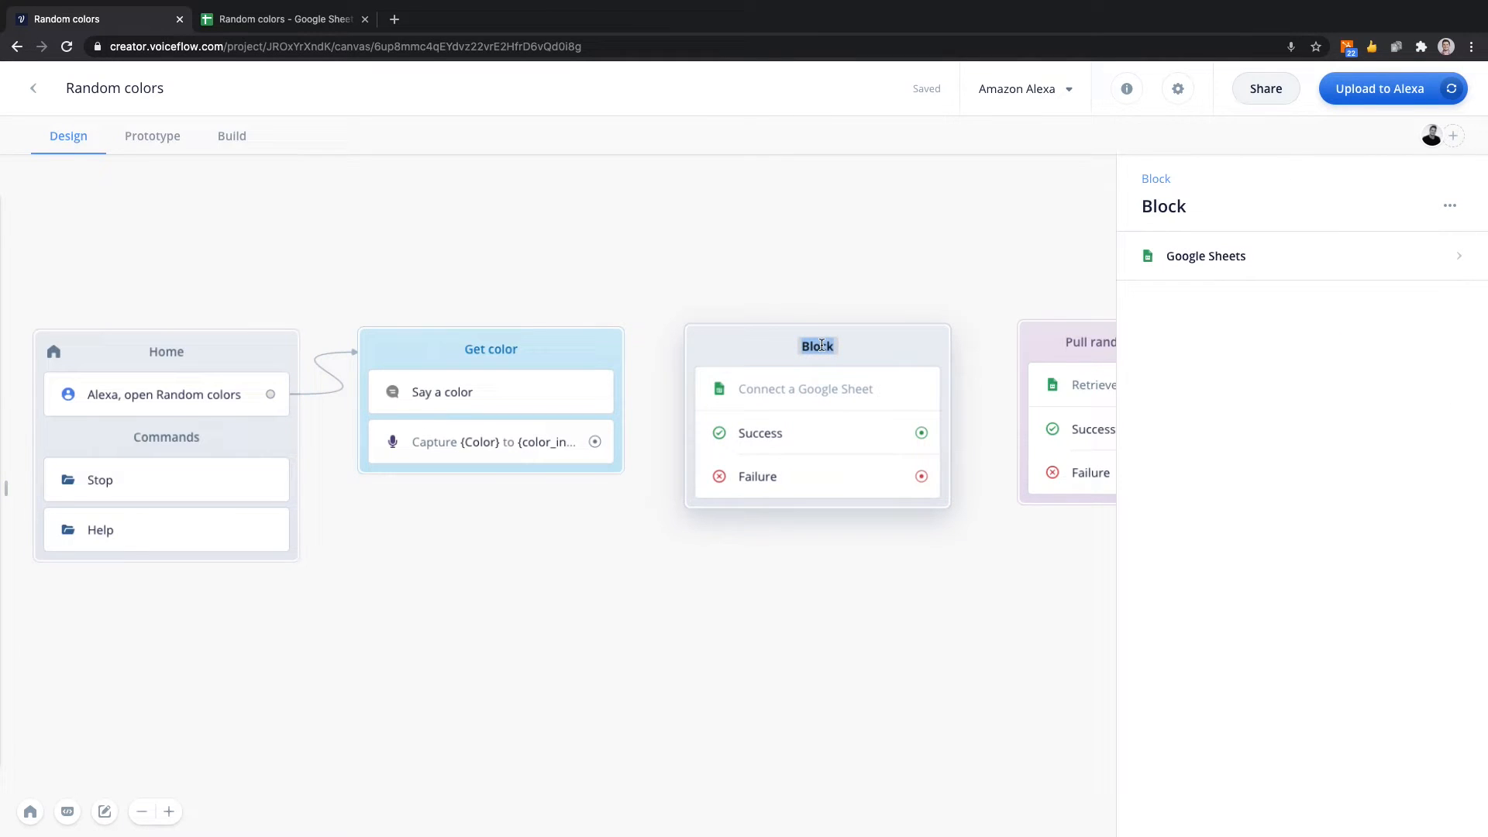
type("Create data")
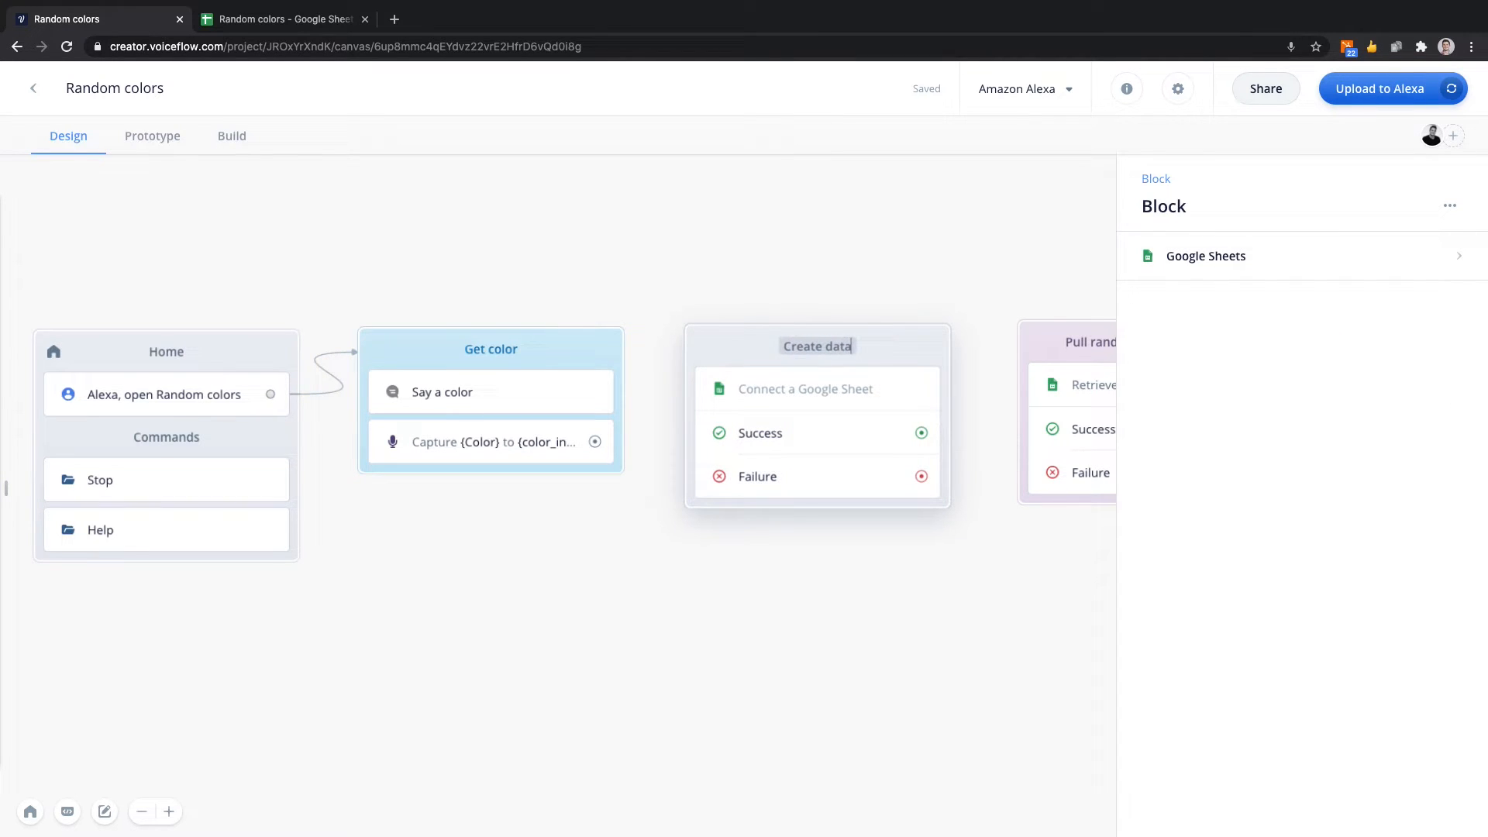
left_click(829, 277)
Color the Create data block purple and link the Get color block's capture step to it.
right_click(742, 347)
mouse_move(773, 434)
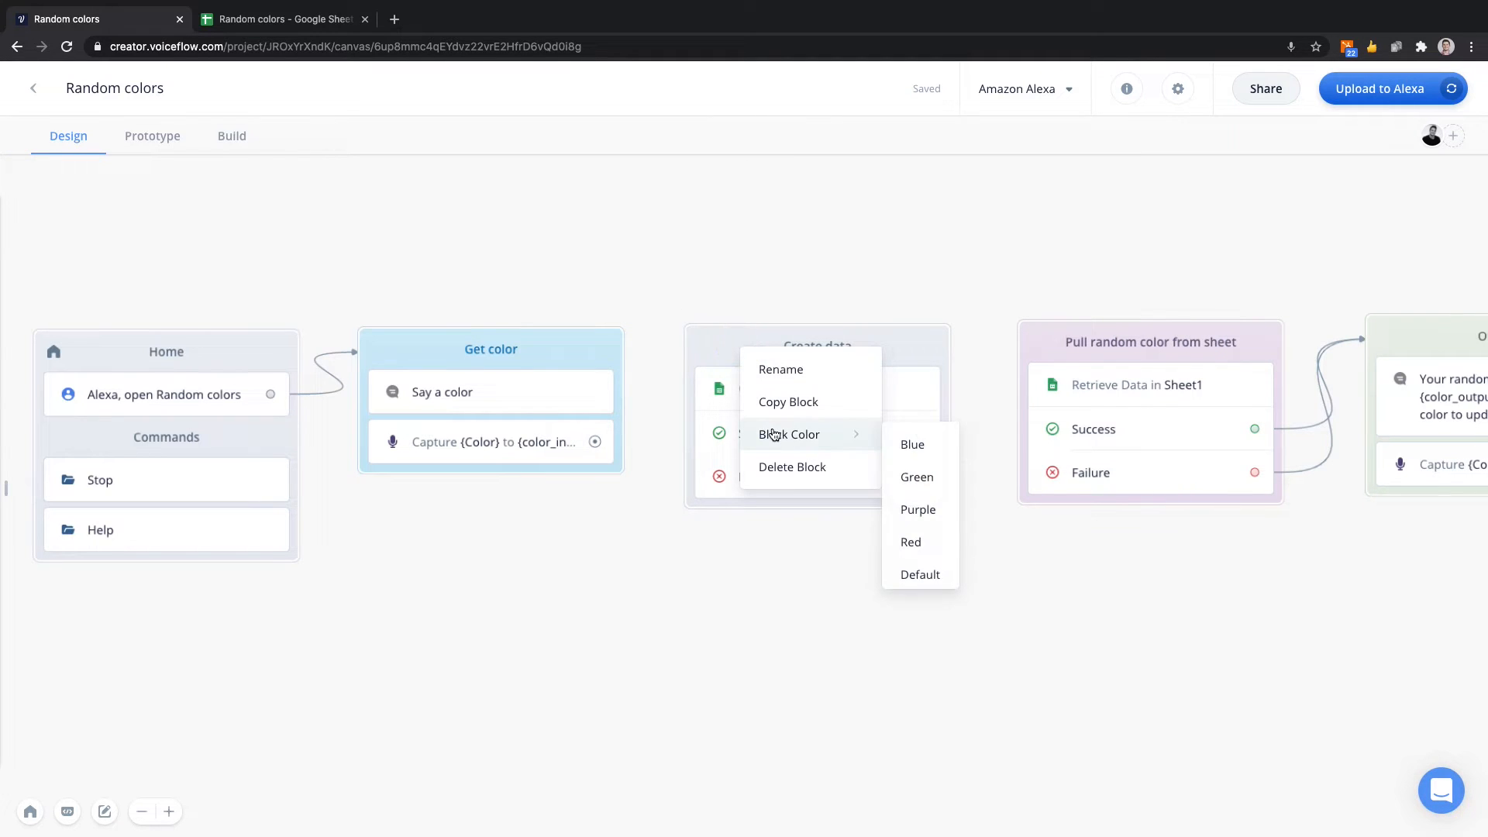
left_click(917, 510)
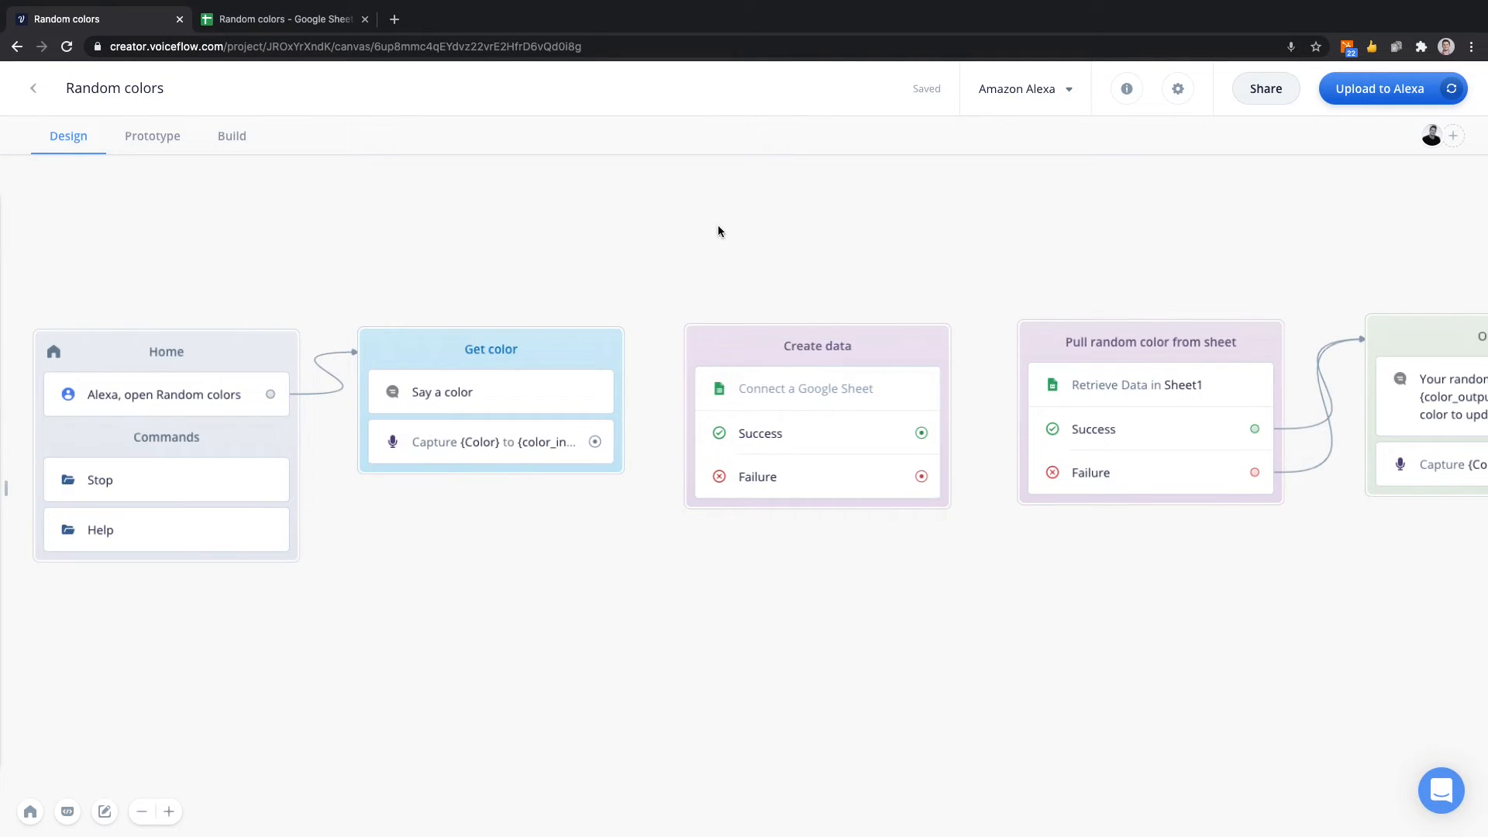
scroll(713, 235, "left", 1)
left_click_drag(616, 434, 742, 348)
Set the Create data block's Google Sheets step to Create Data using the already connected user account.
left_click(775, 337)
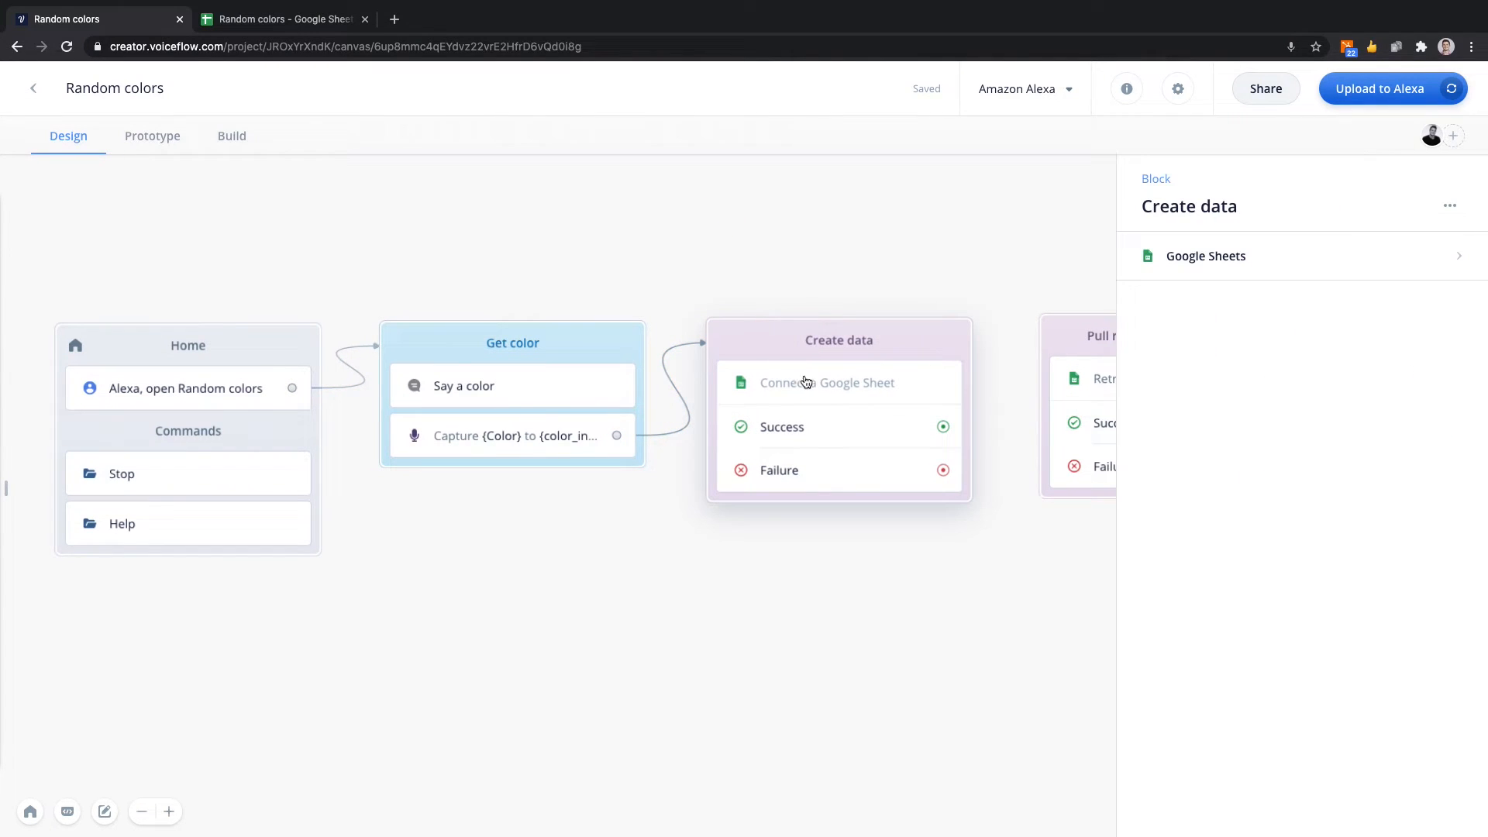
left_click(1223, 265)
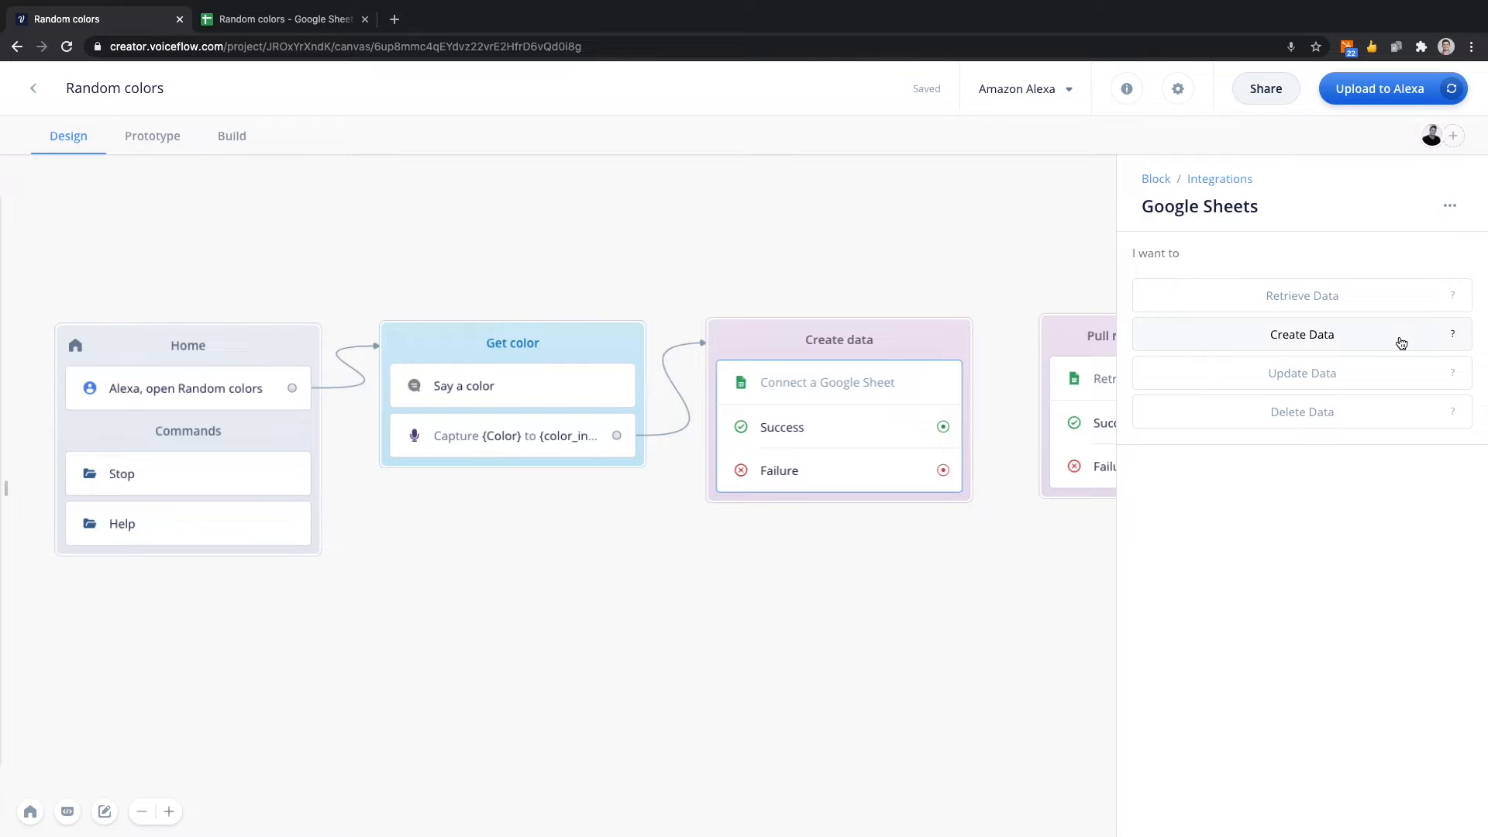
mouse_move(1459, 339)
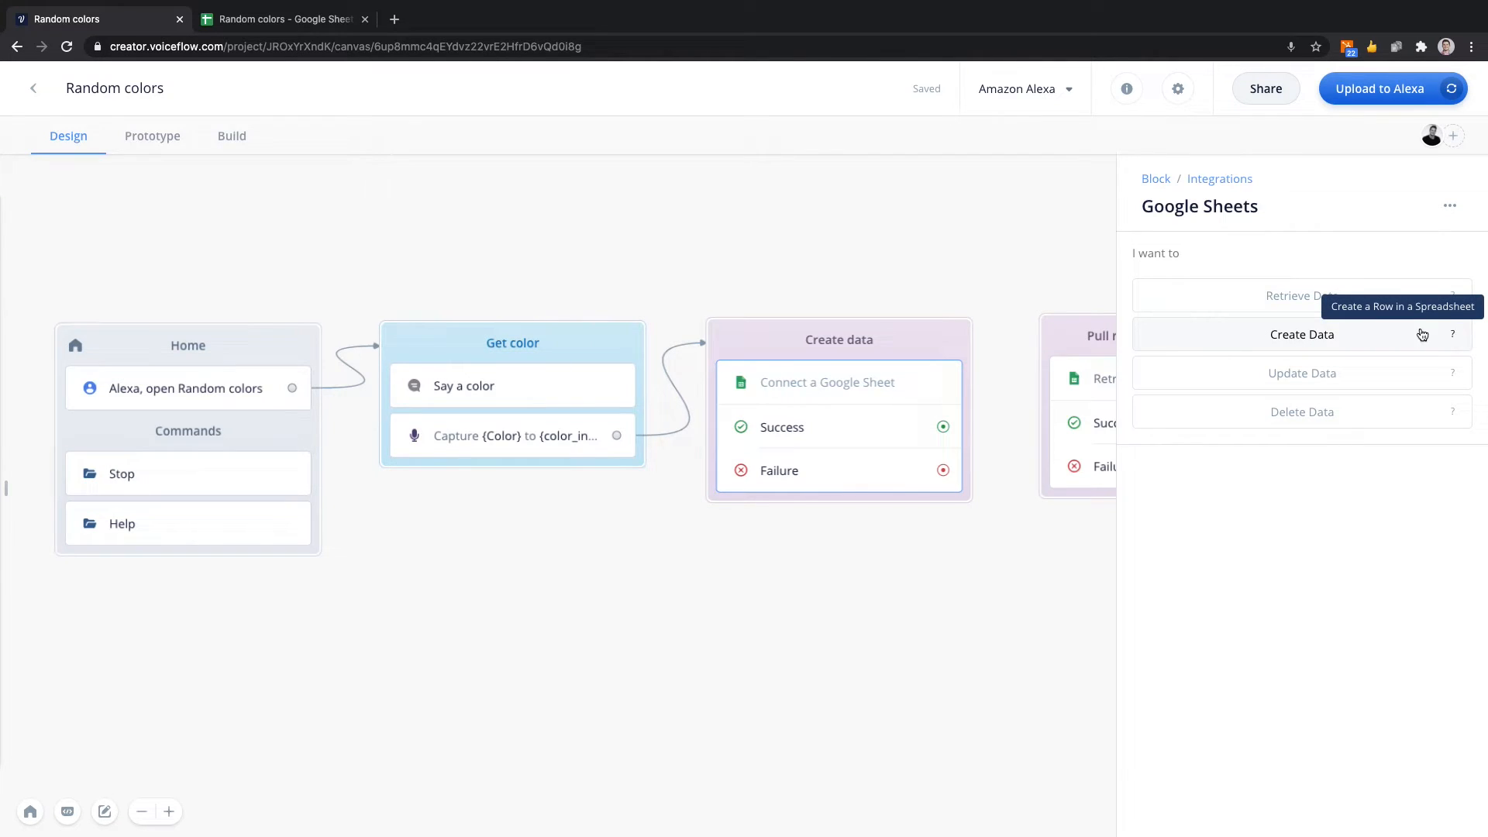
left_click(1289, 340)
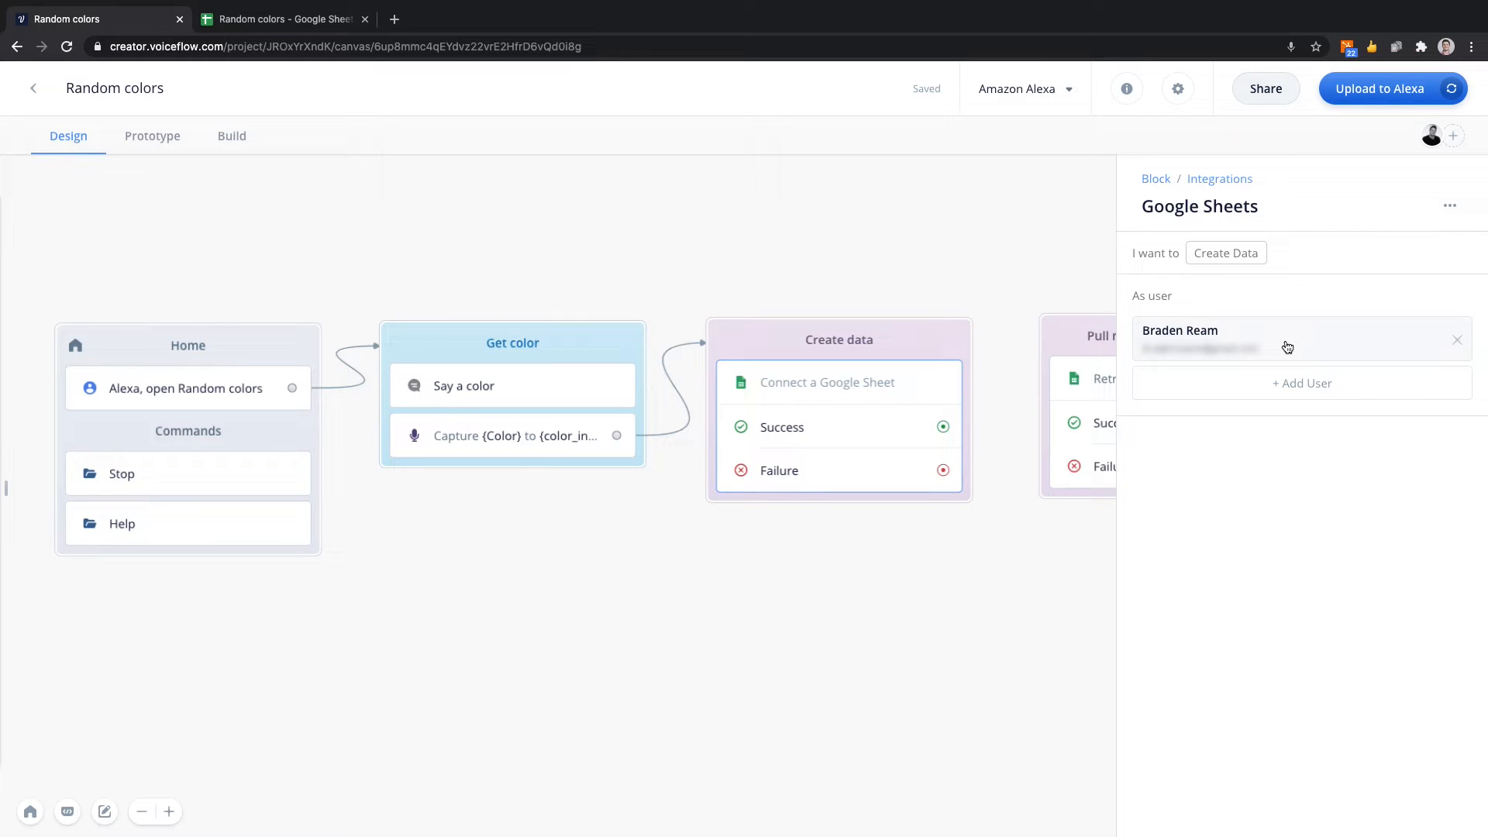
left_click(1288, 347)
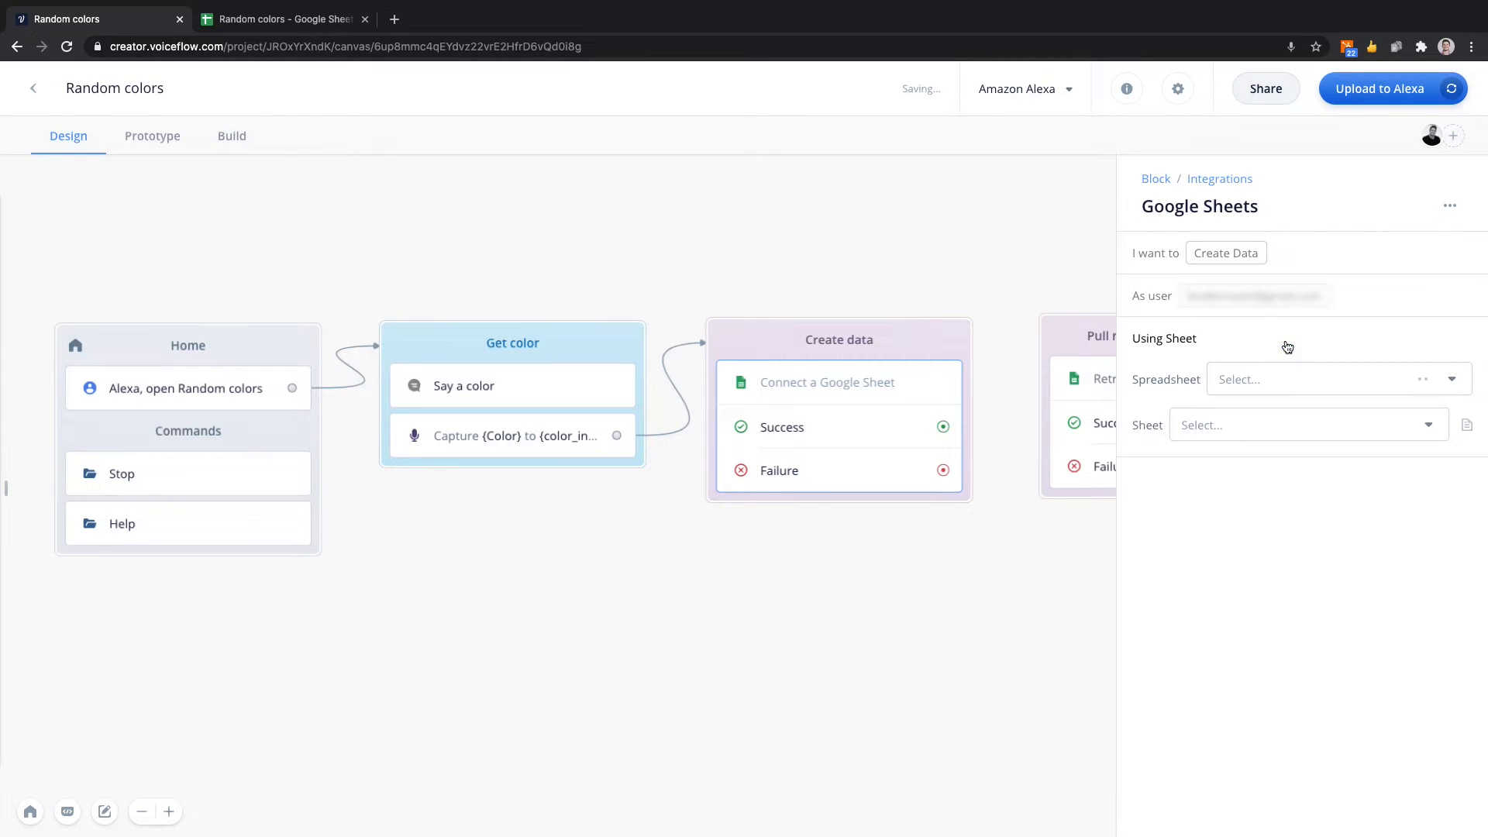
Choose the Random colors spreadsheet and its Colors sheet as the target for the created data.
left_click(1268, 377)
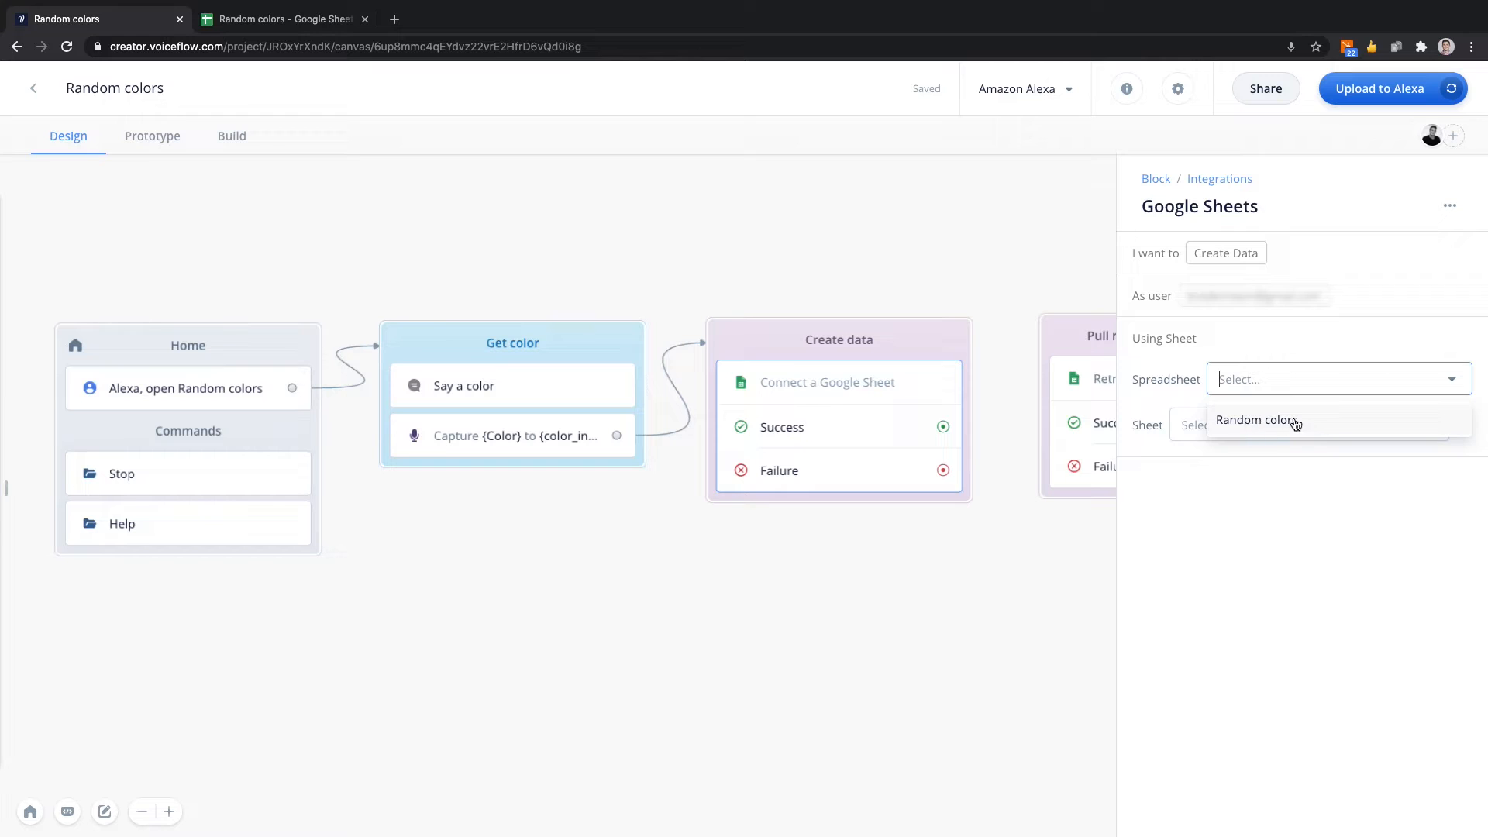
left_click(1340, 422)
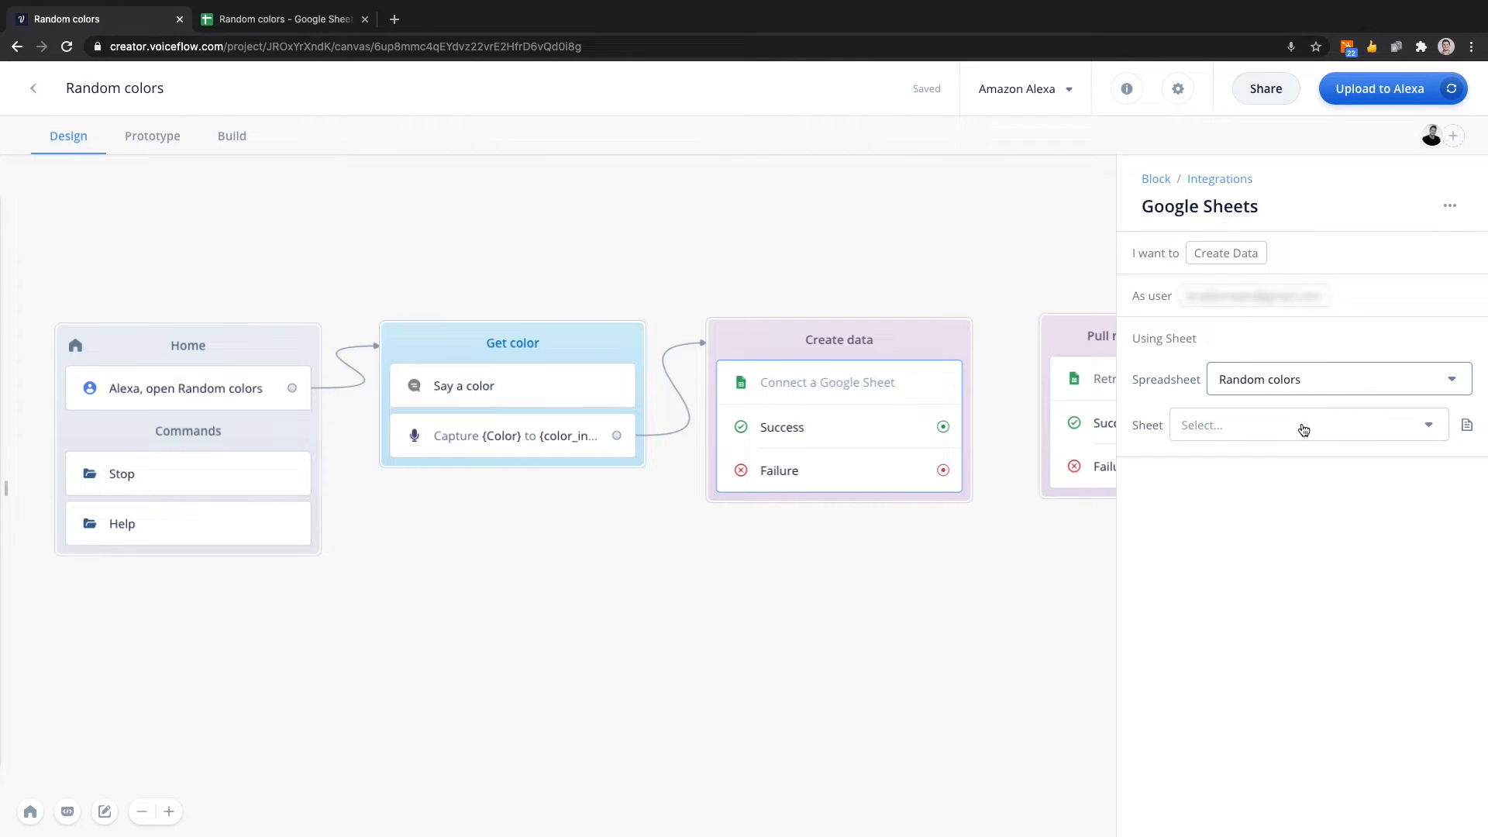
left_click(1291, 432)
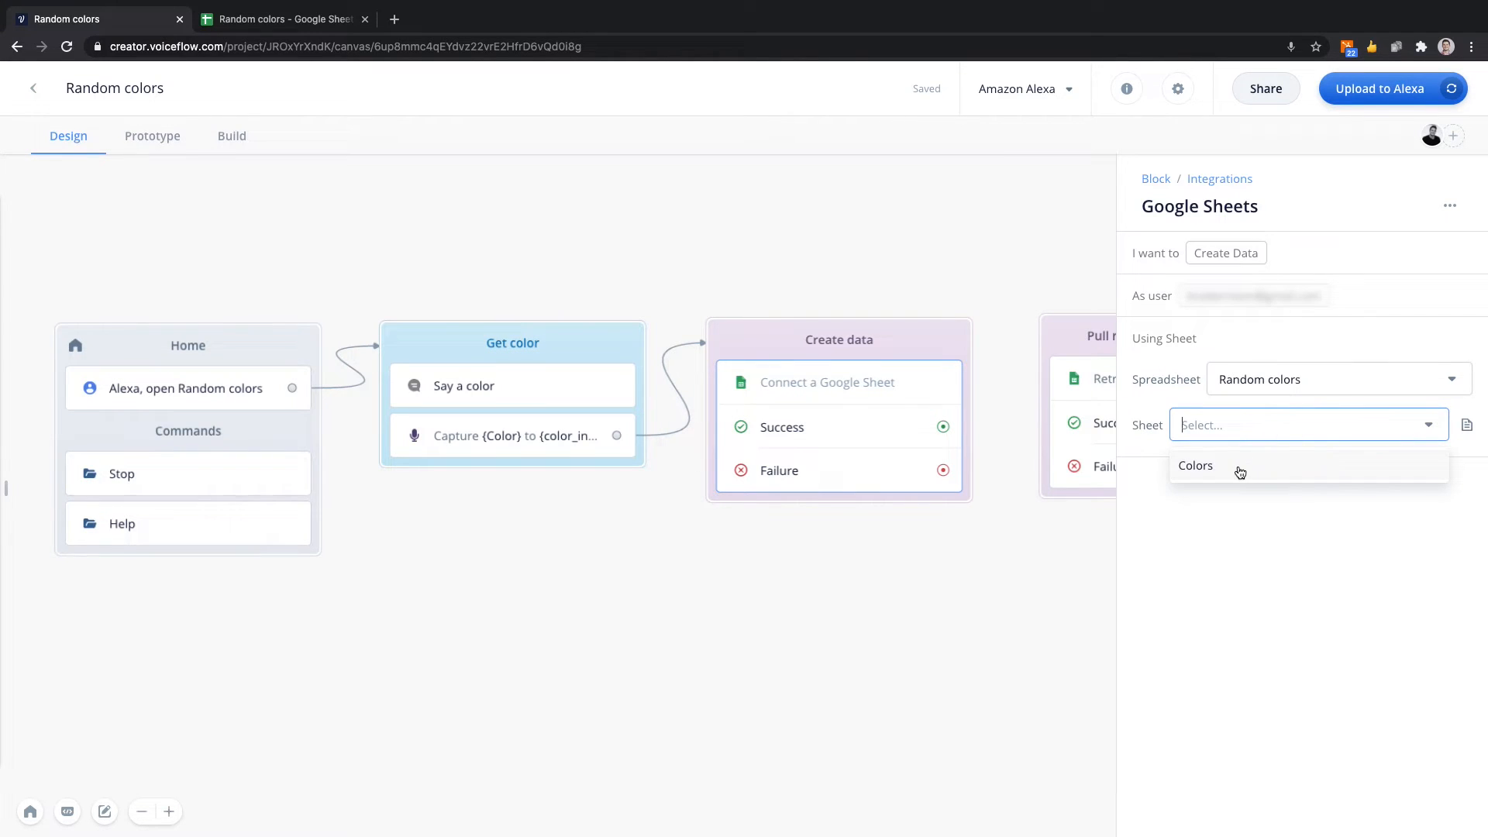
left_click(283, 21)
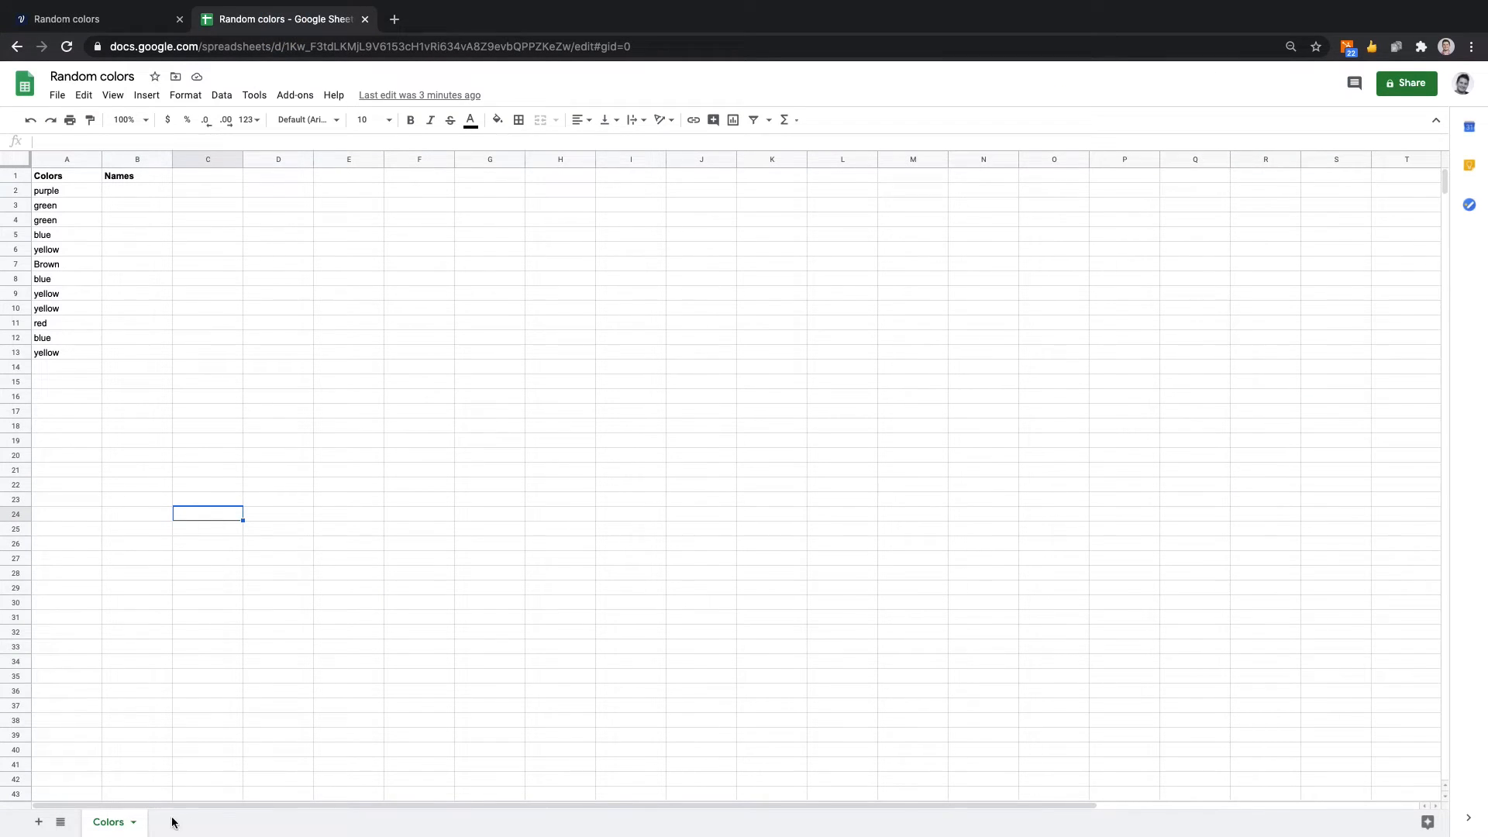
left_click(117, 20)
left_click(1202, 425)
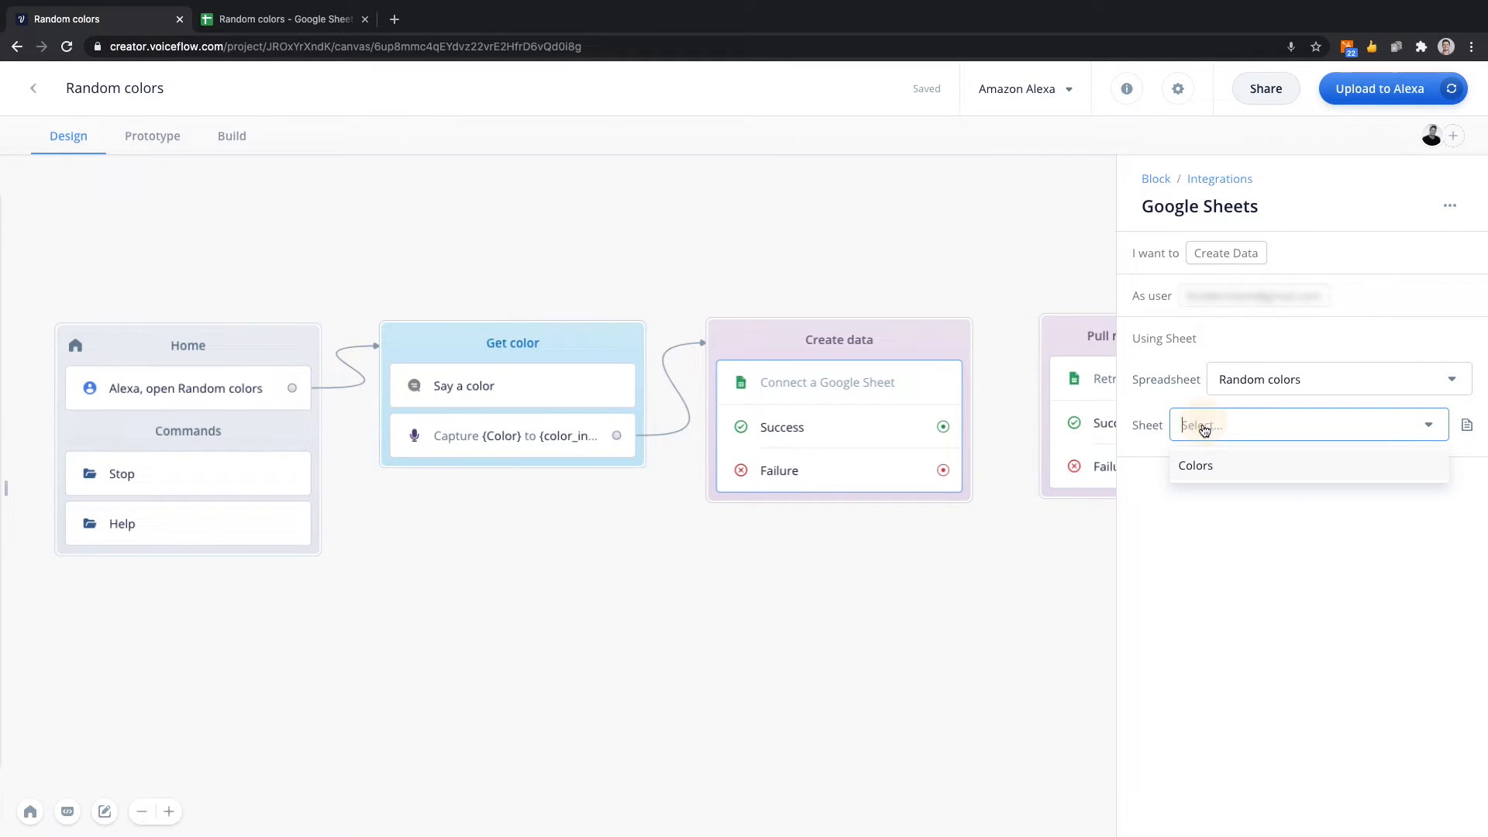
left_click(1218, 469)
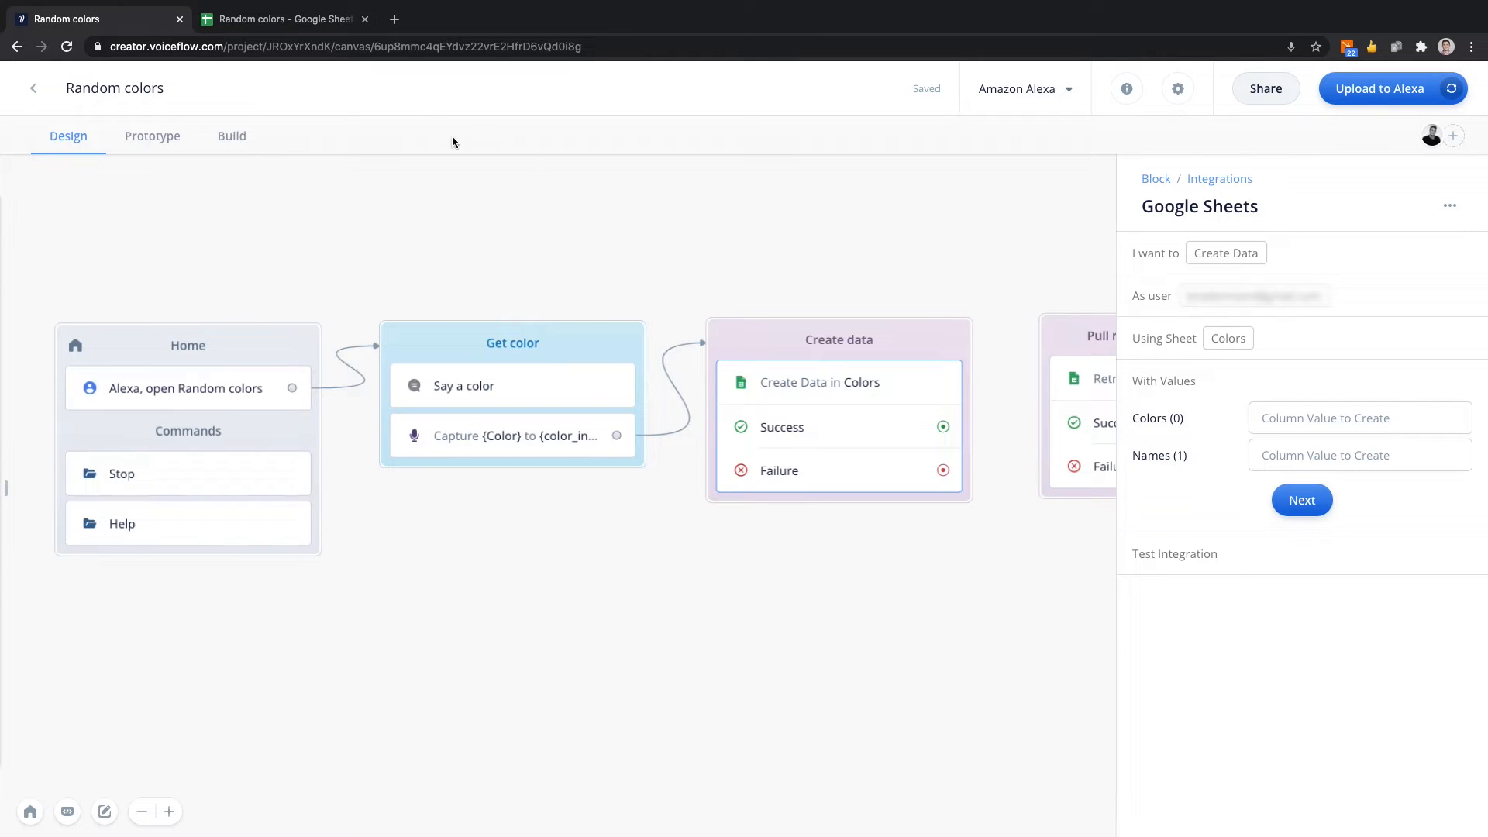
Switch to the Random colors spreadsheet and examine the Colors and Names column headers in row 1.
left_click(291, 19)
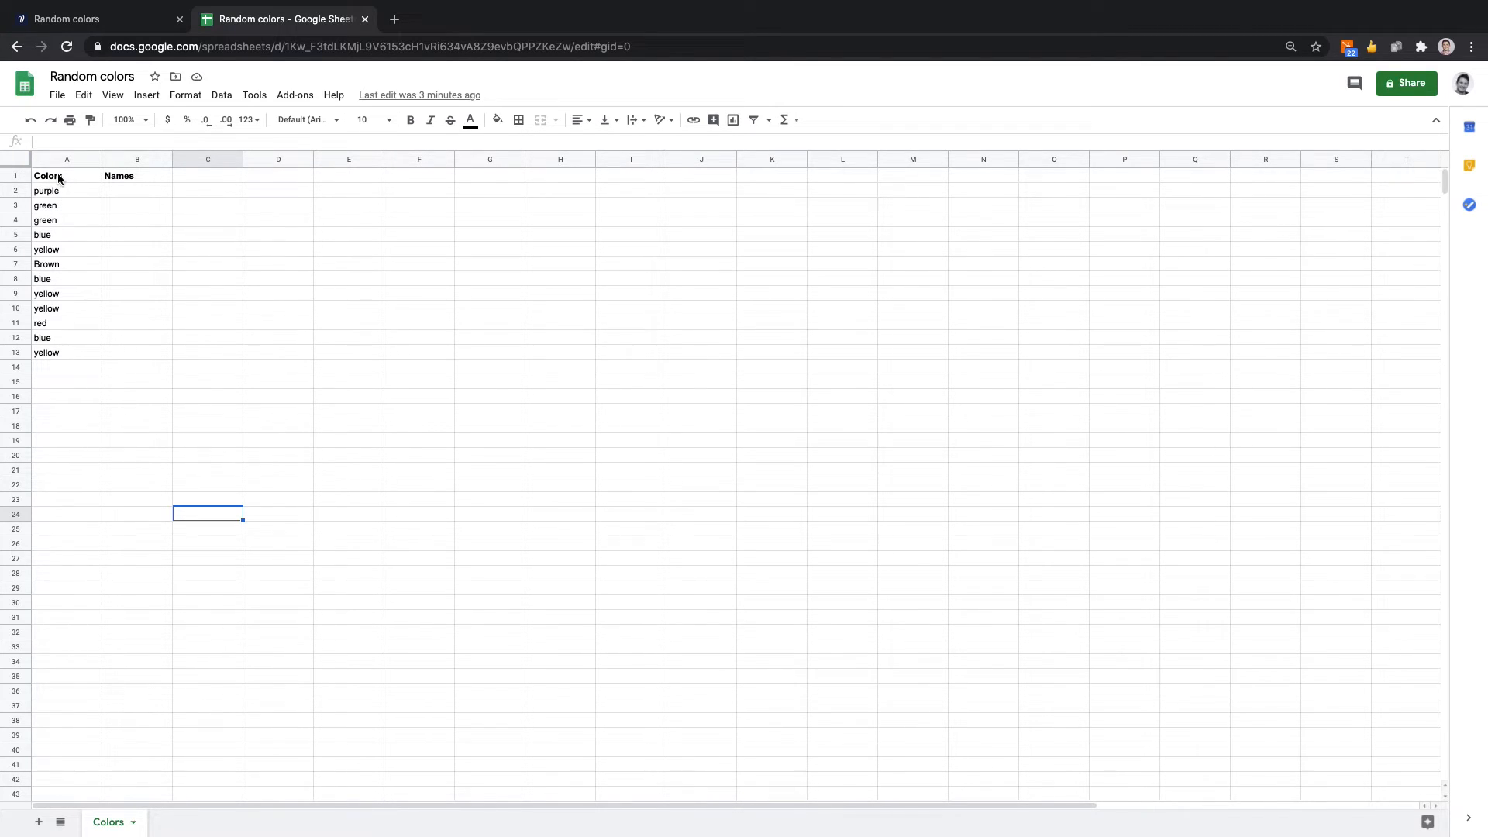
left_click(188, 179)
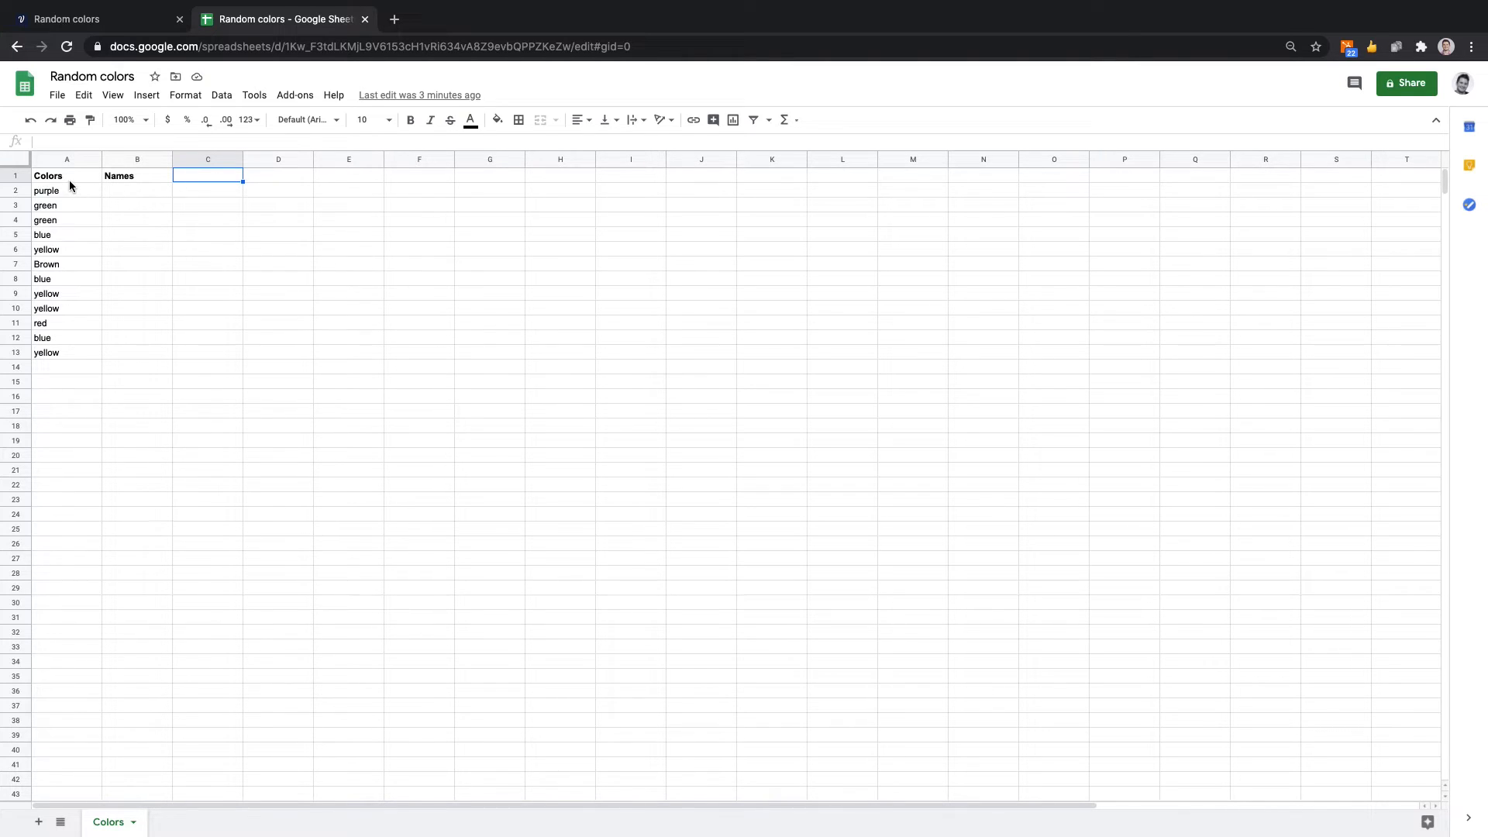
left_click(137, 179)
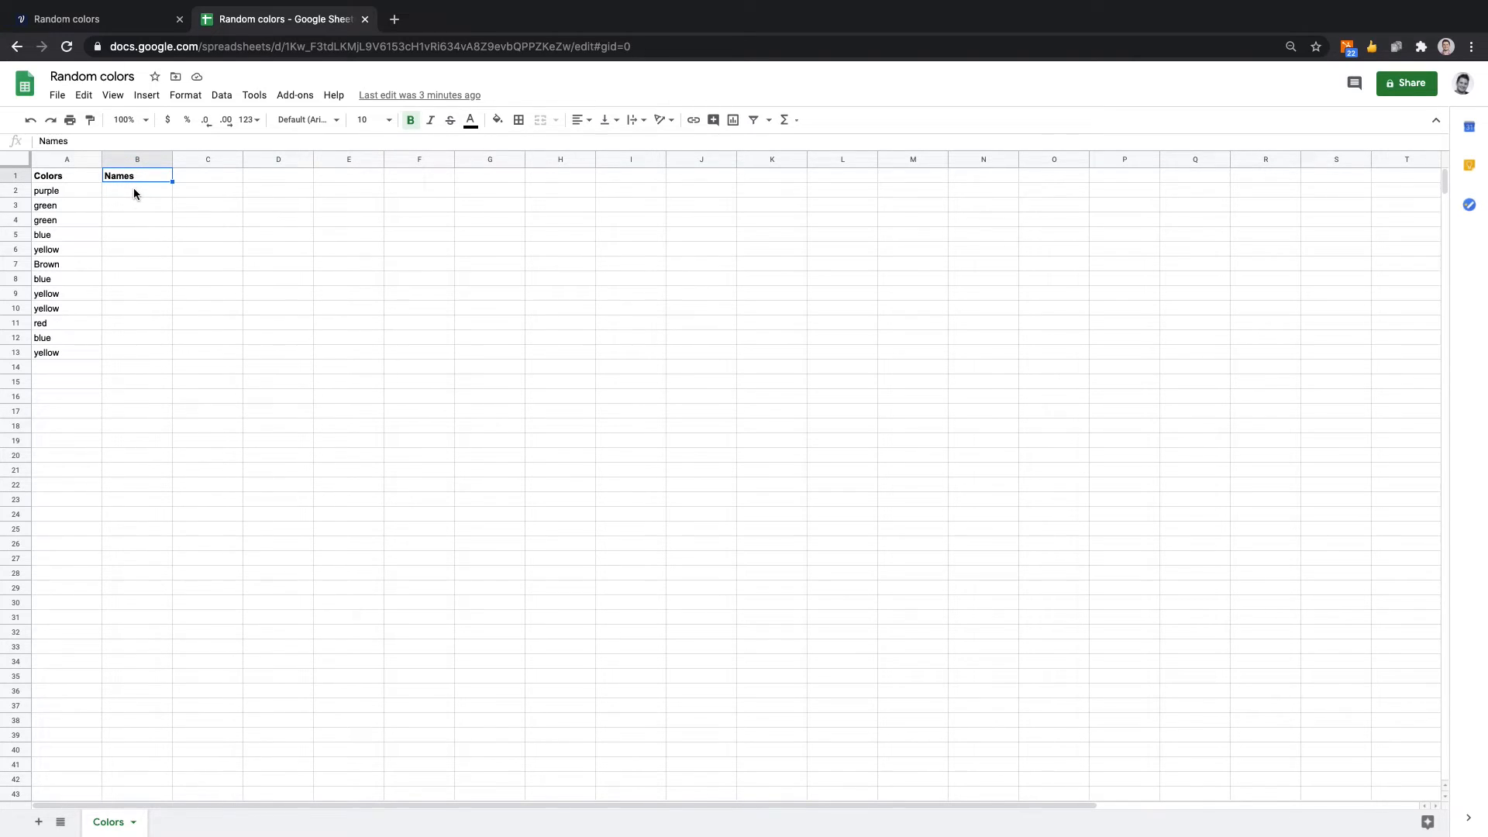
left_click(82, 173)
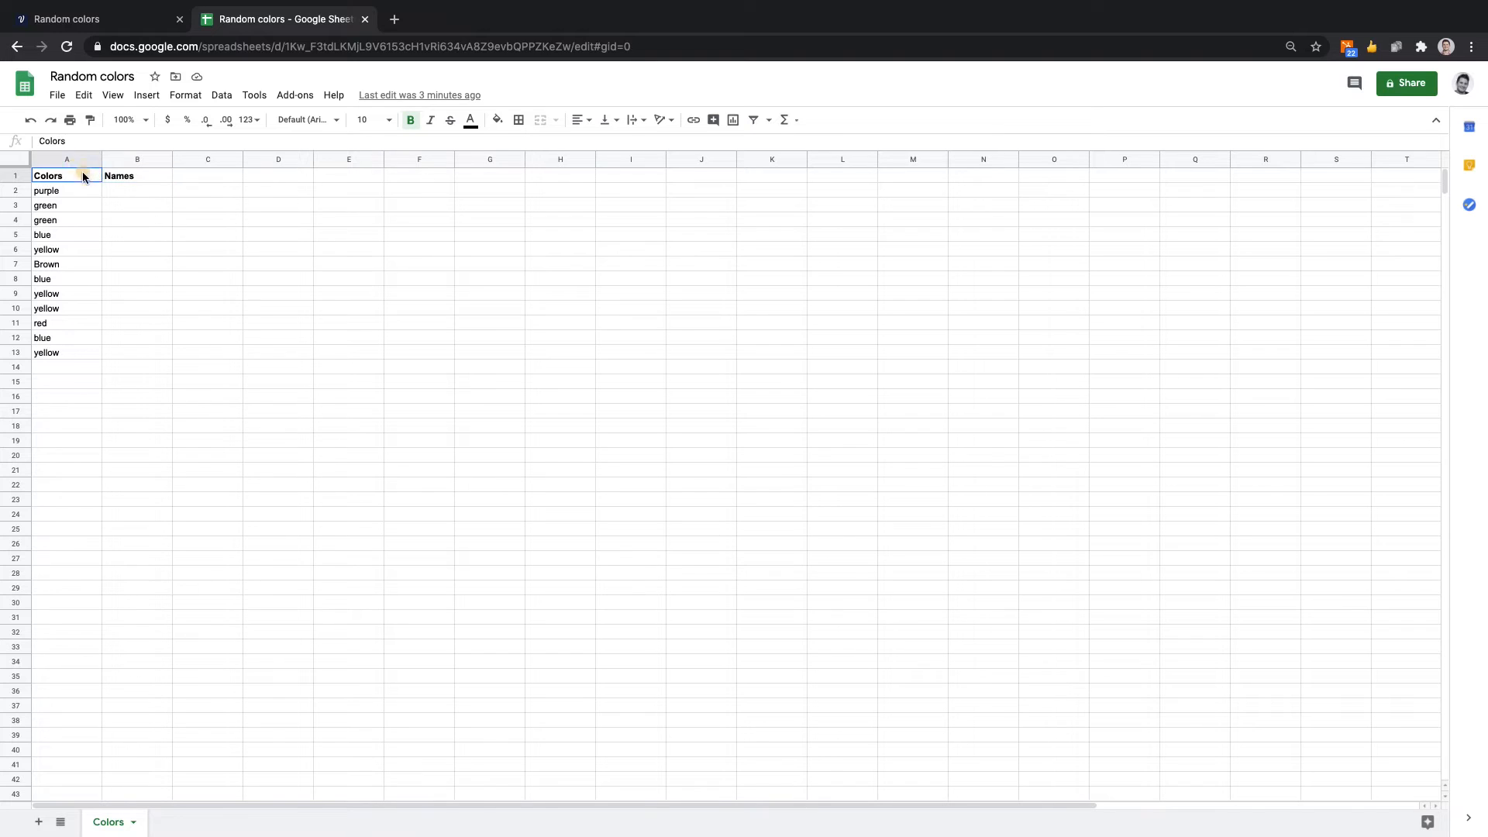
Back in Voiceflow, set the Colors column value to {color_input}, leave Names empty, and confirm the values to create.
left_click(111, 13)
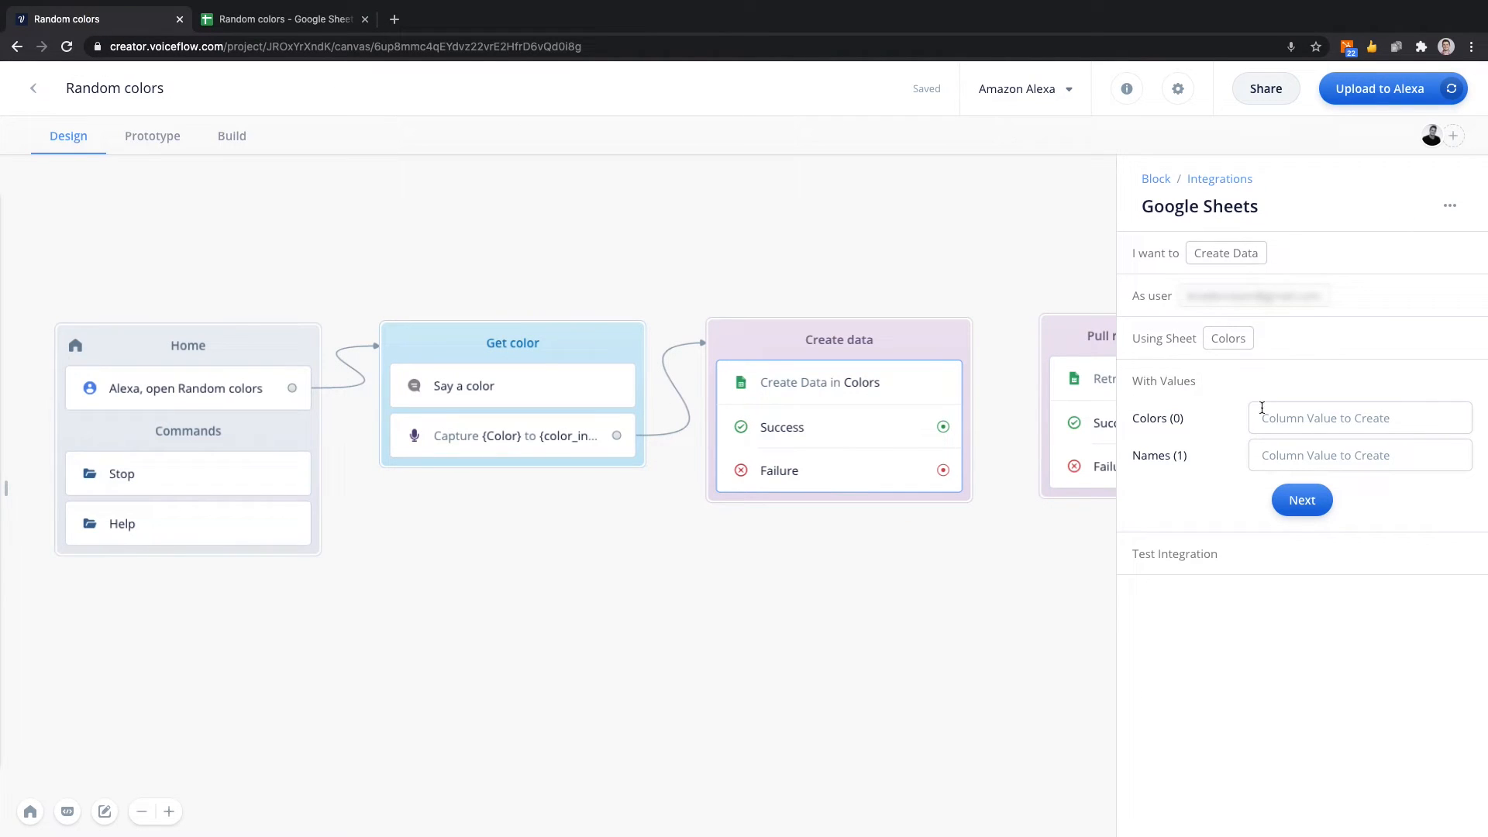
left_click(1293, 418)
type("{")
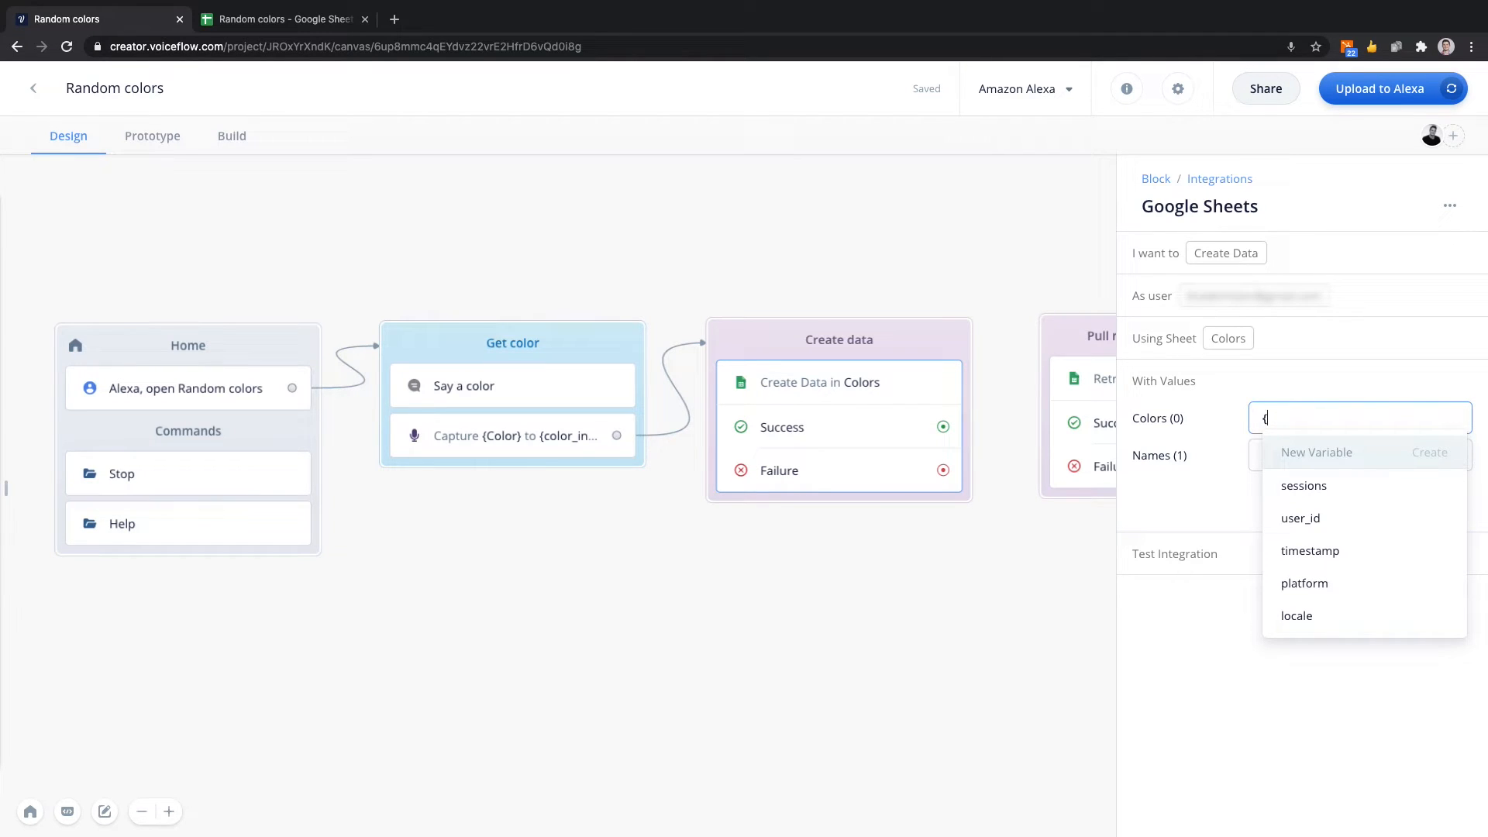
type("color")
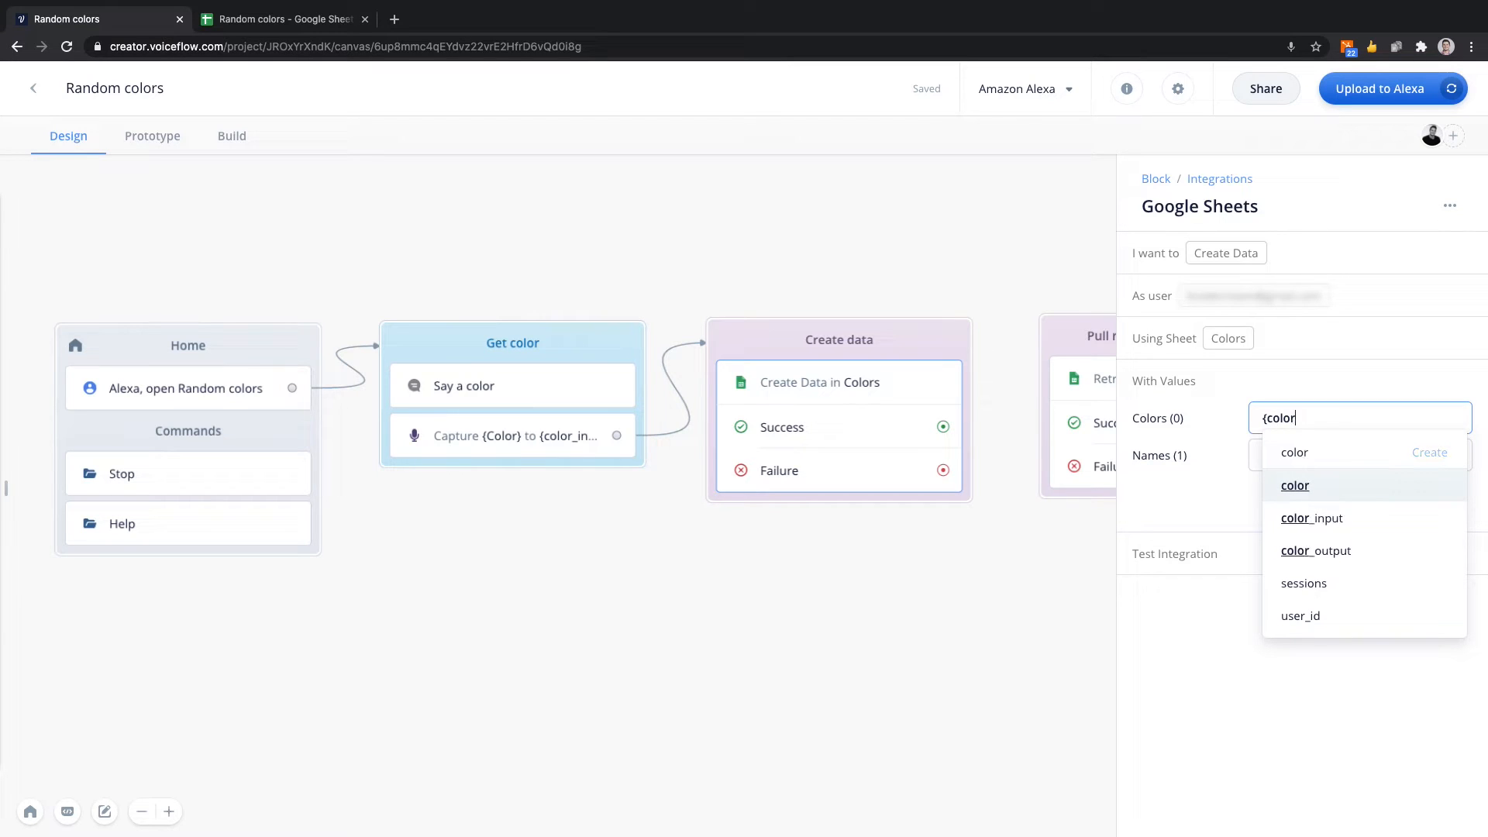
key("Return")
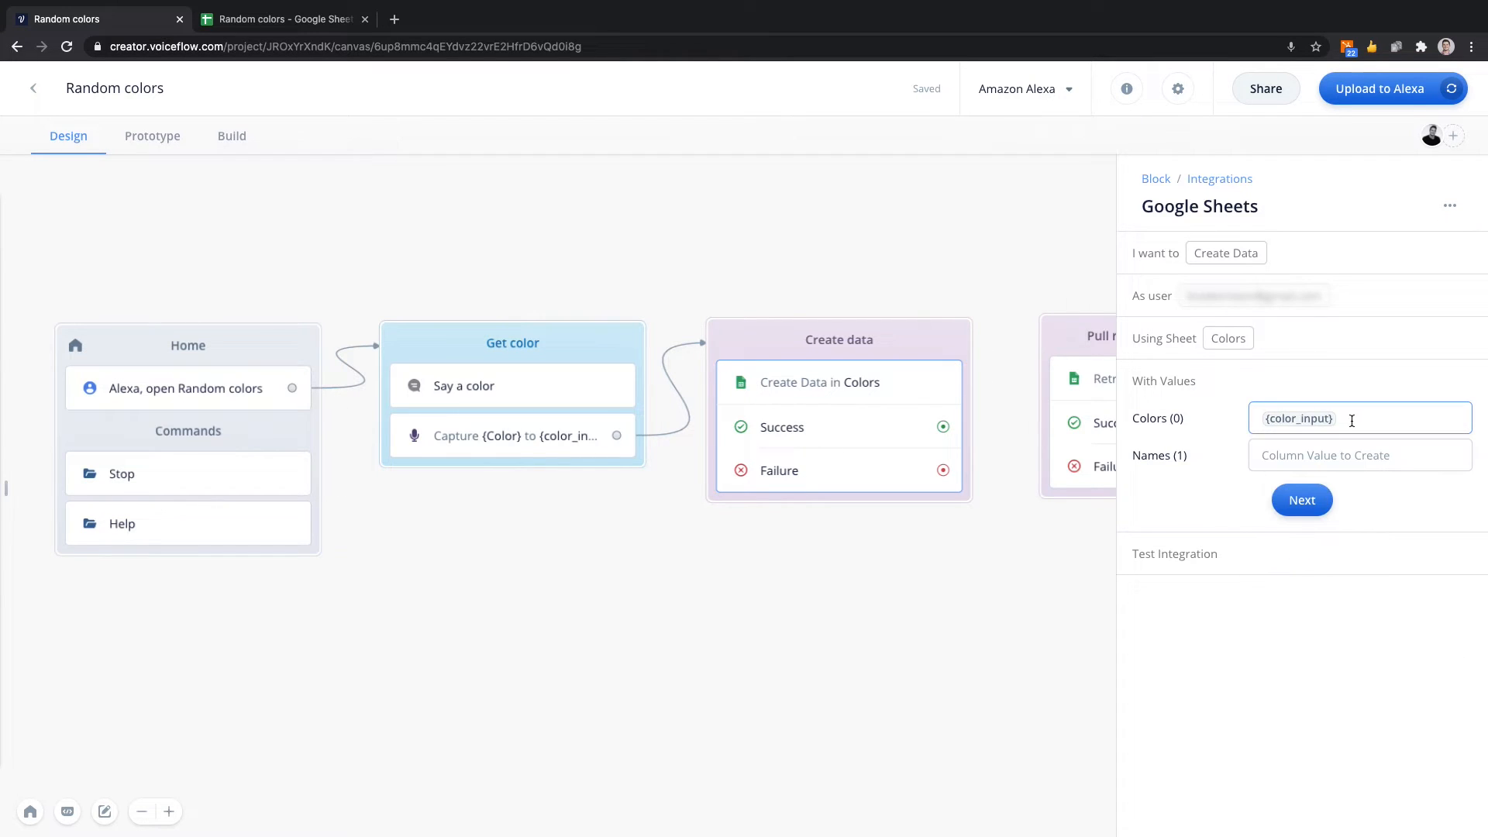
left_click(1229, 483)
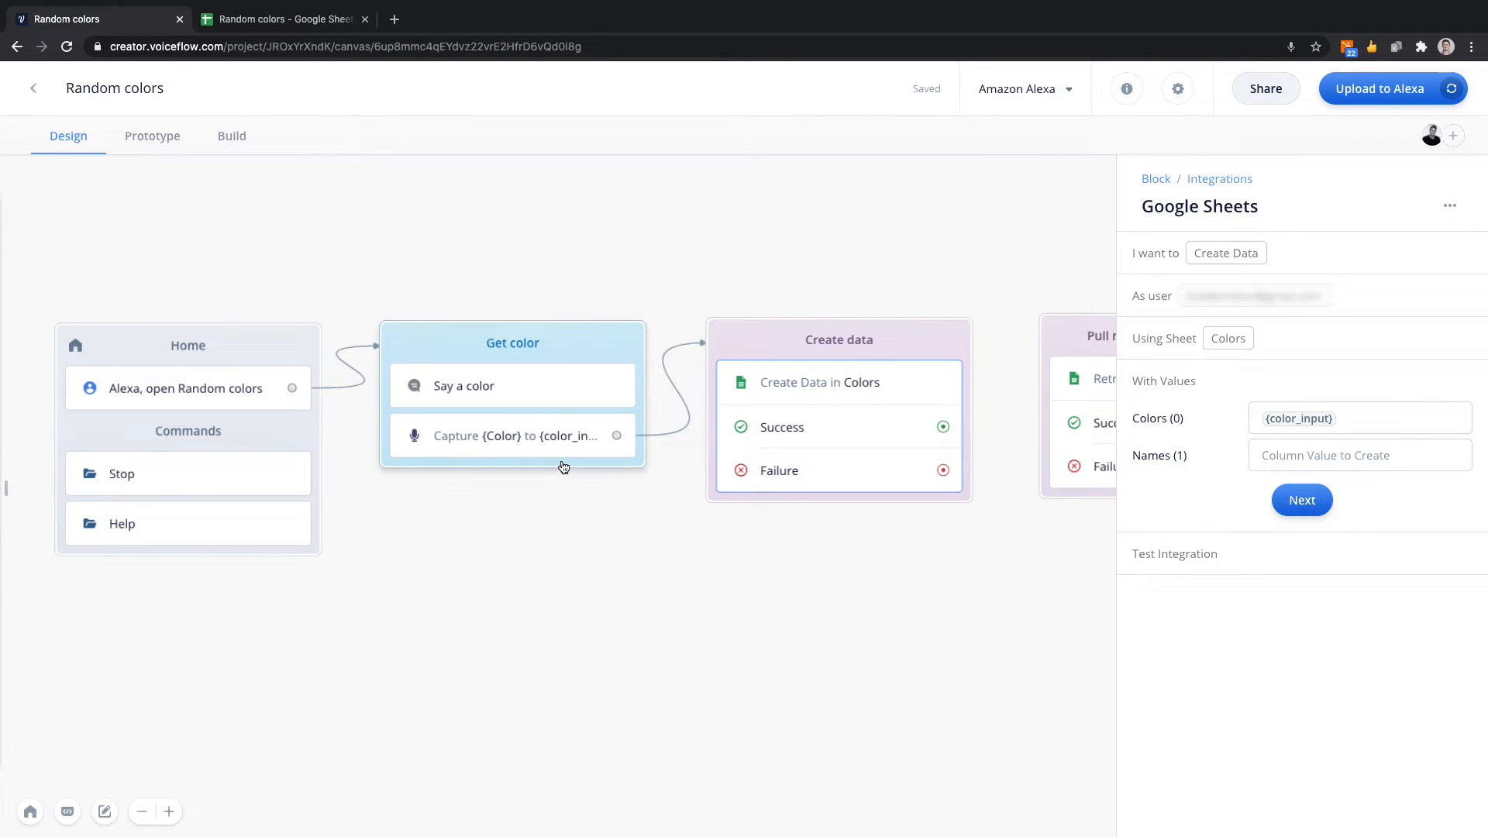
left_click(1310, 505)
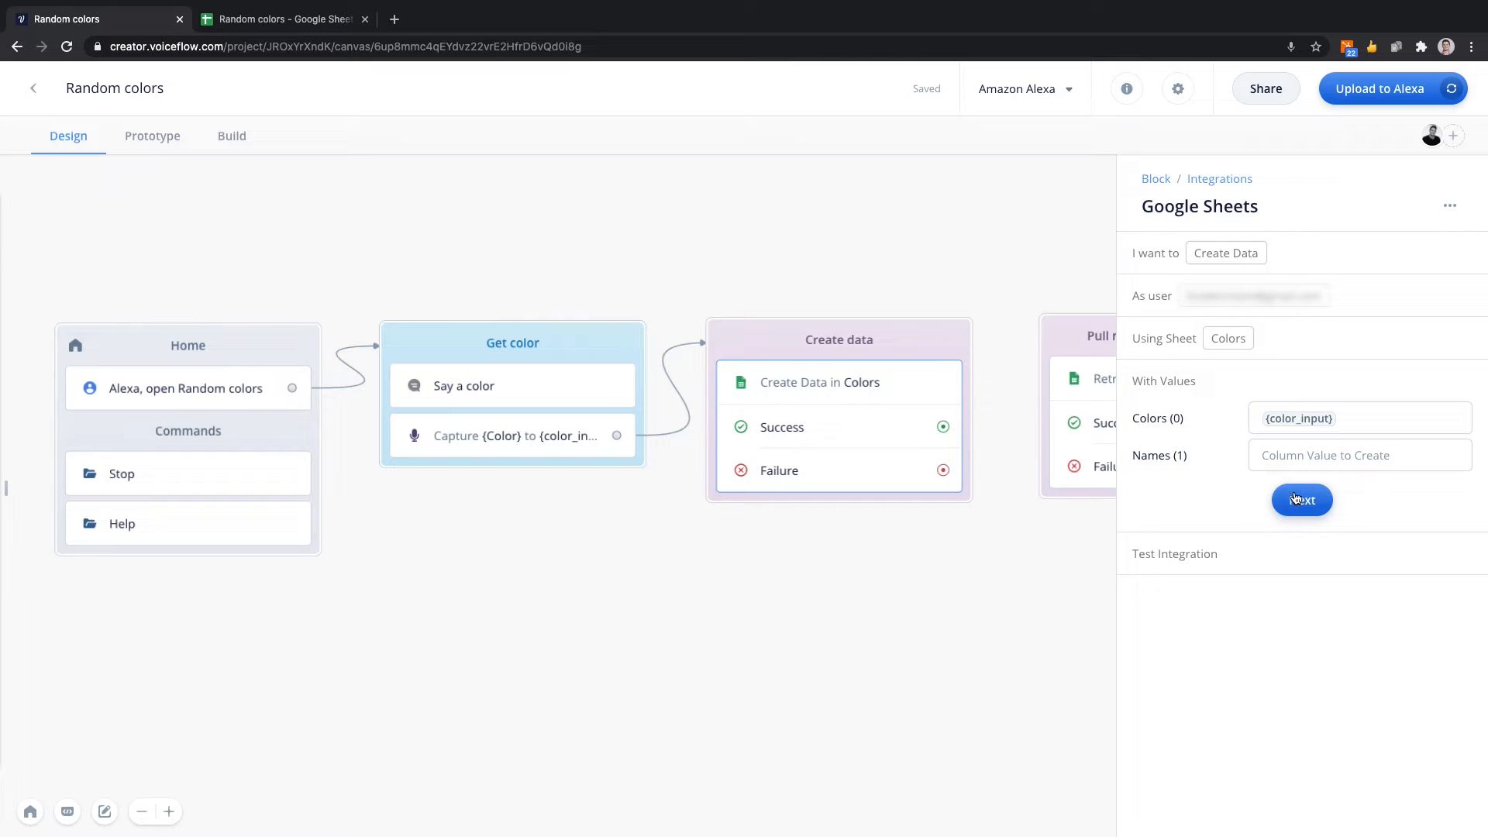
left_click(1299, 500)
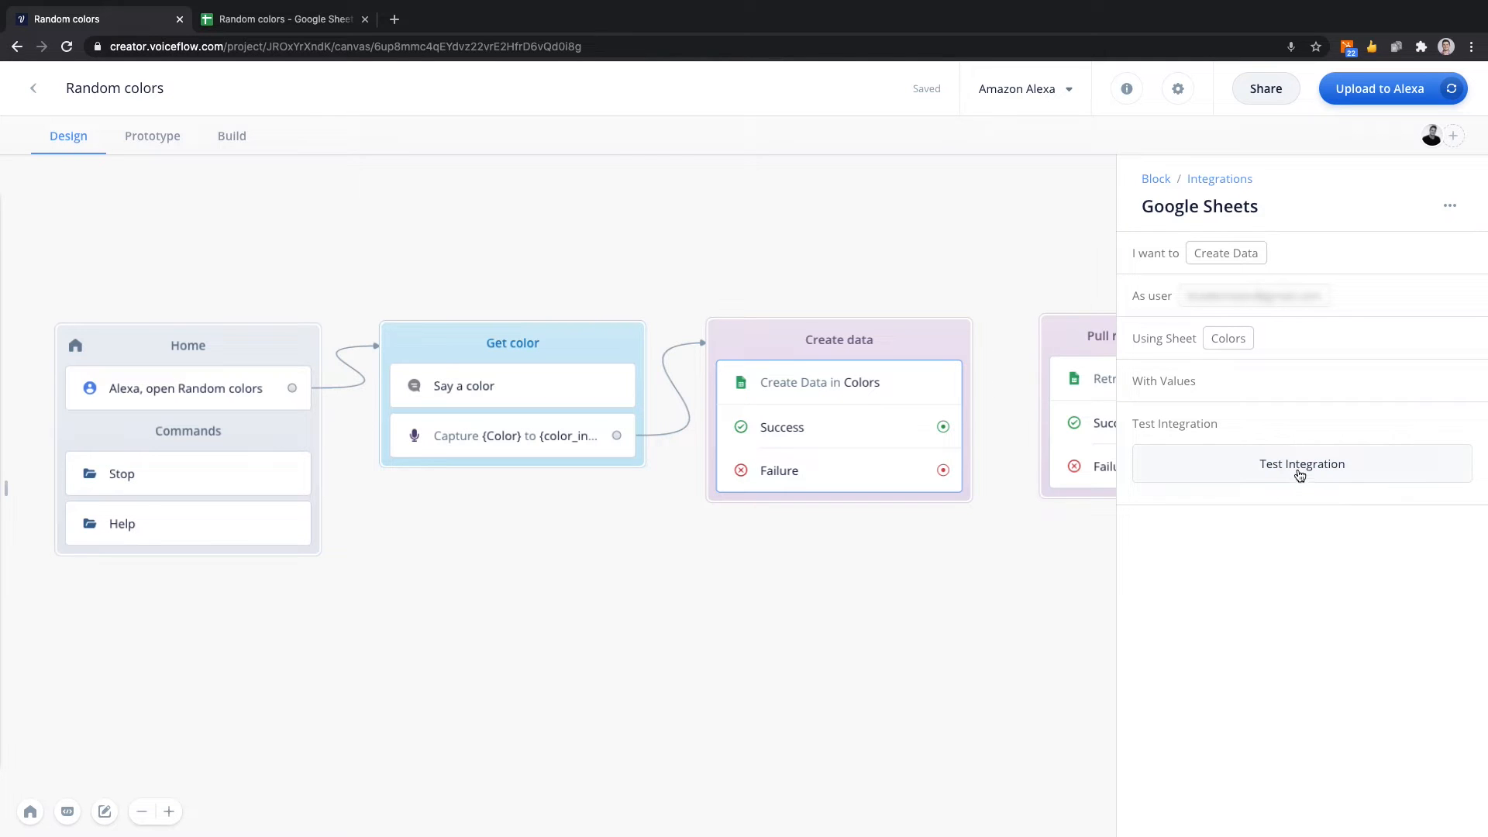
Test the Create Data integration by running it with color_input set to "maroon".
left_click(1298, 470)
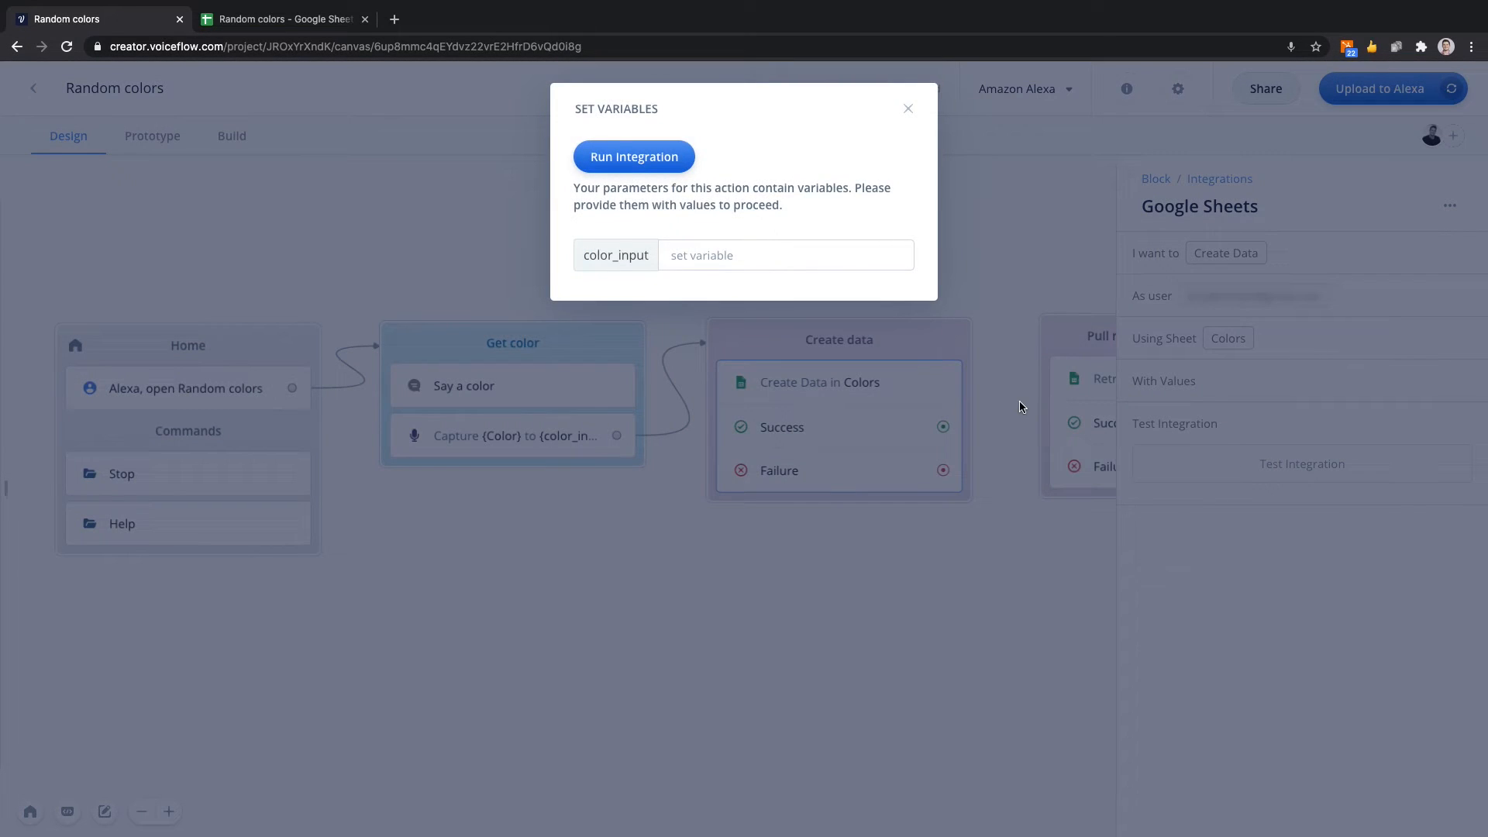
left_click(678, 260)
type("maroon")
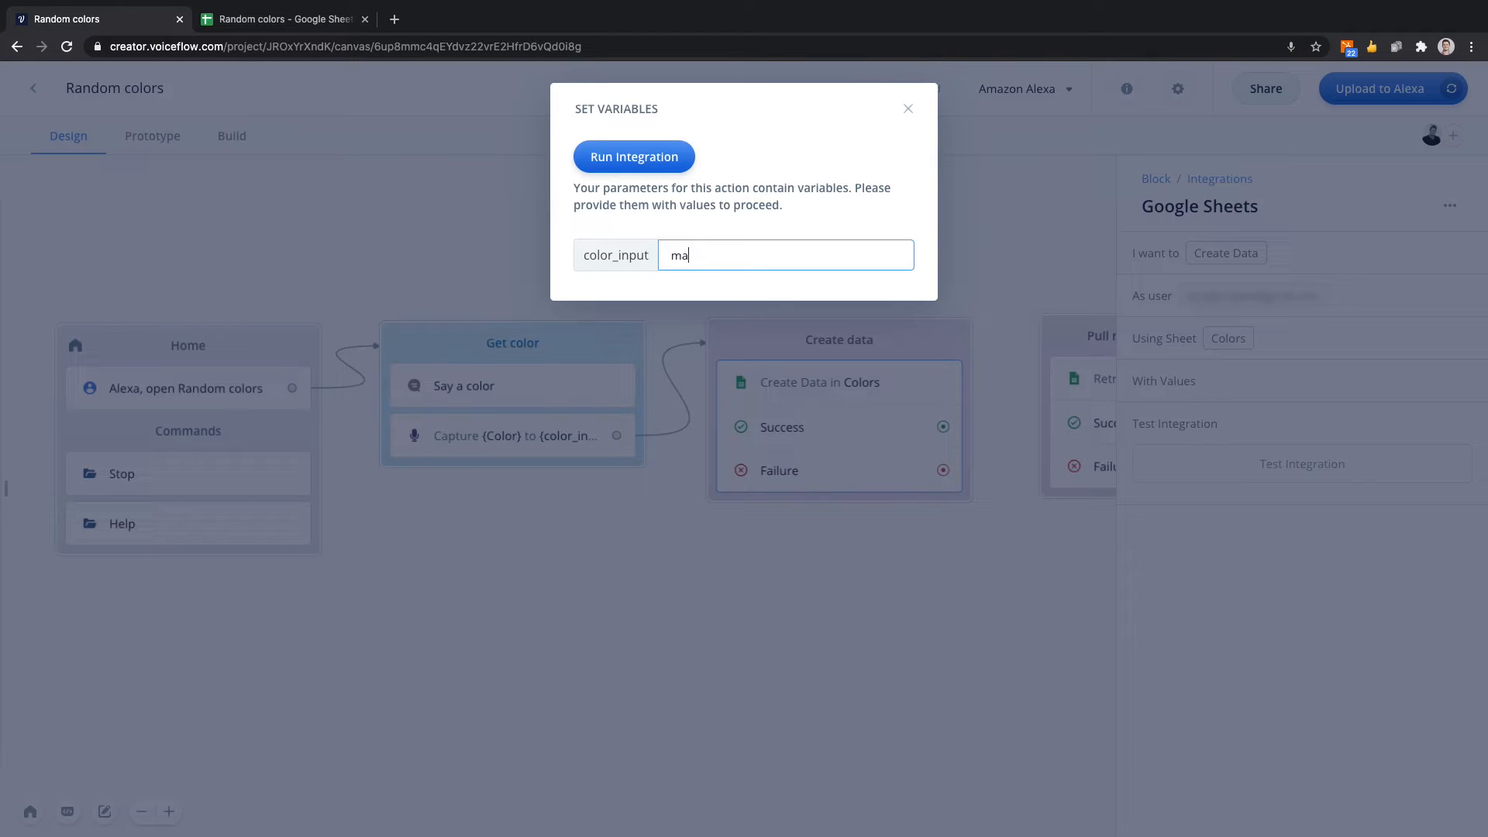
left_click(631, 164)
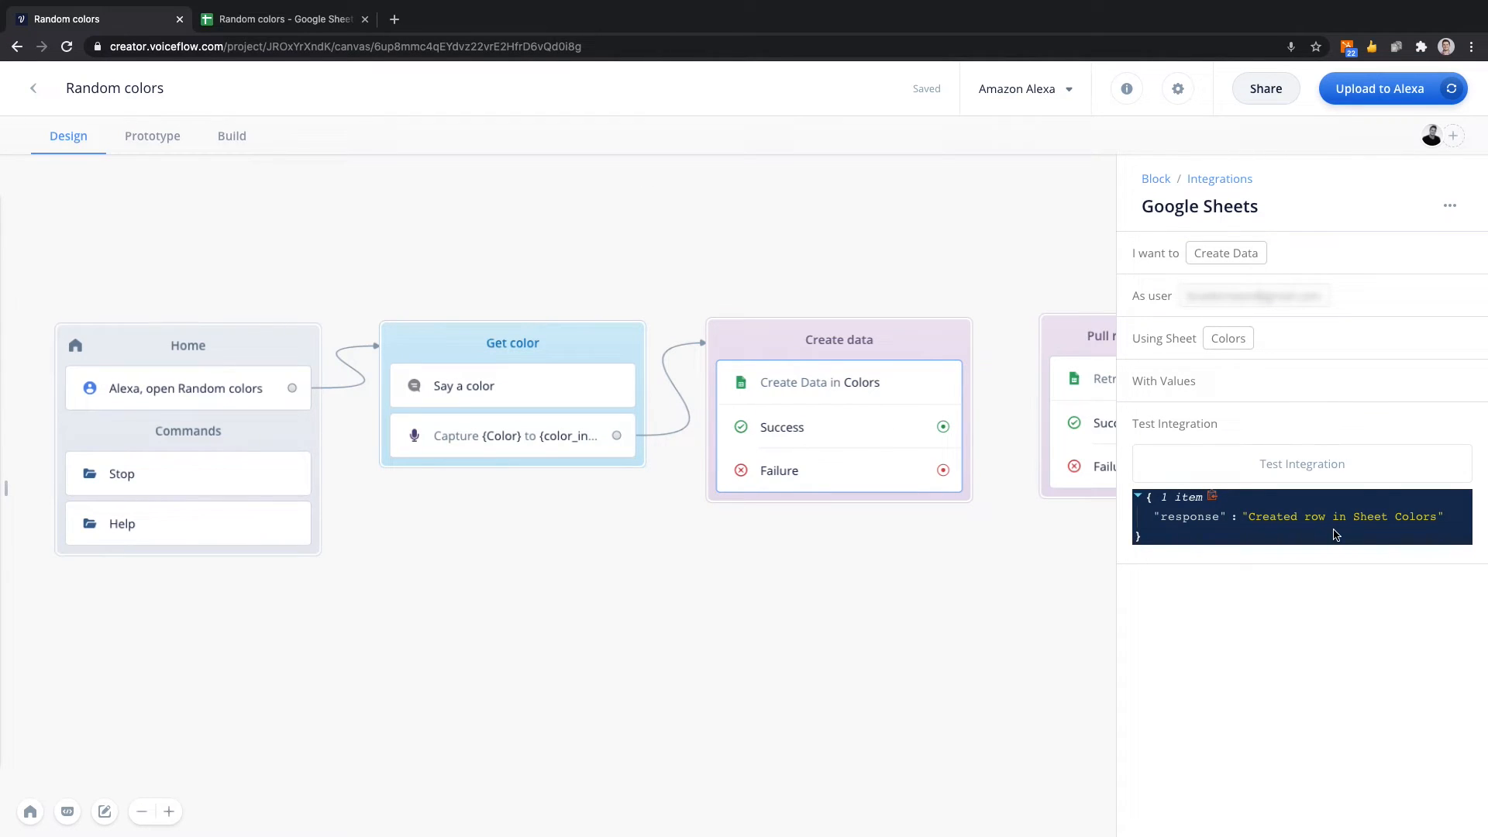
Switch to the Random colors spreadsheet and check the end of the Colors column for the test entry.
left_click(279, 18)
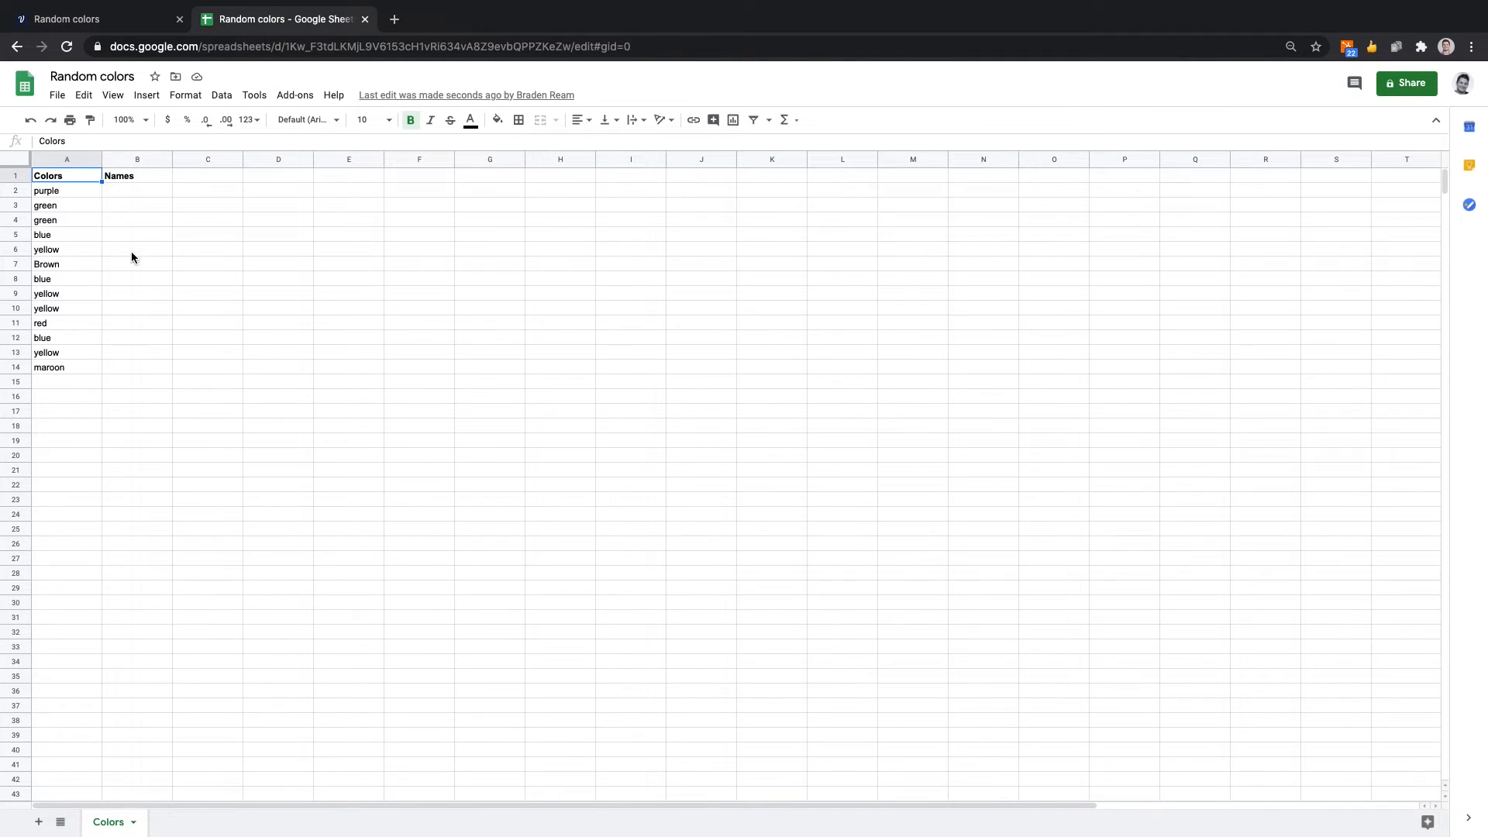
left_click(128, 19)
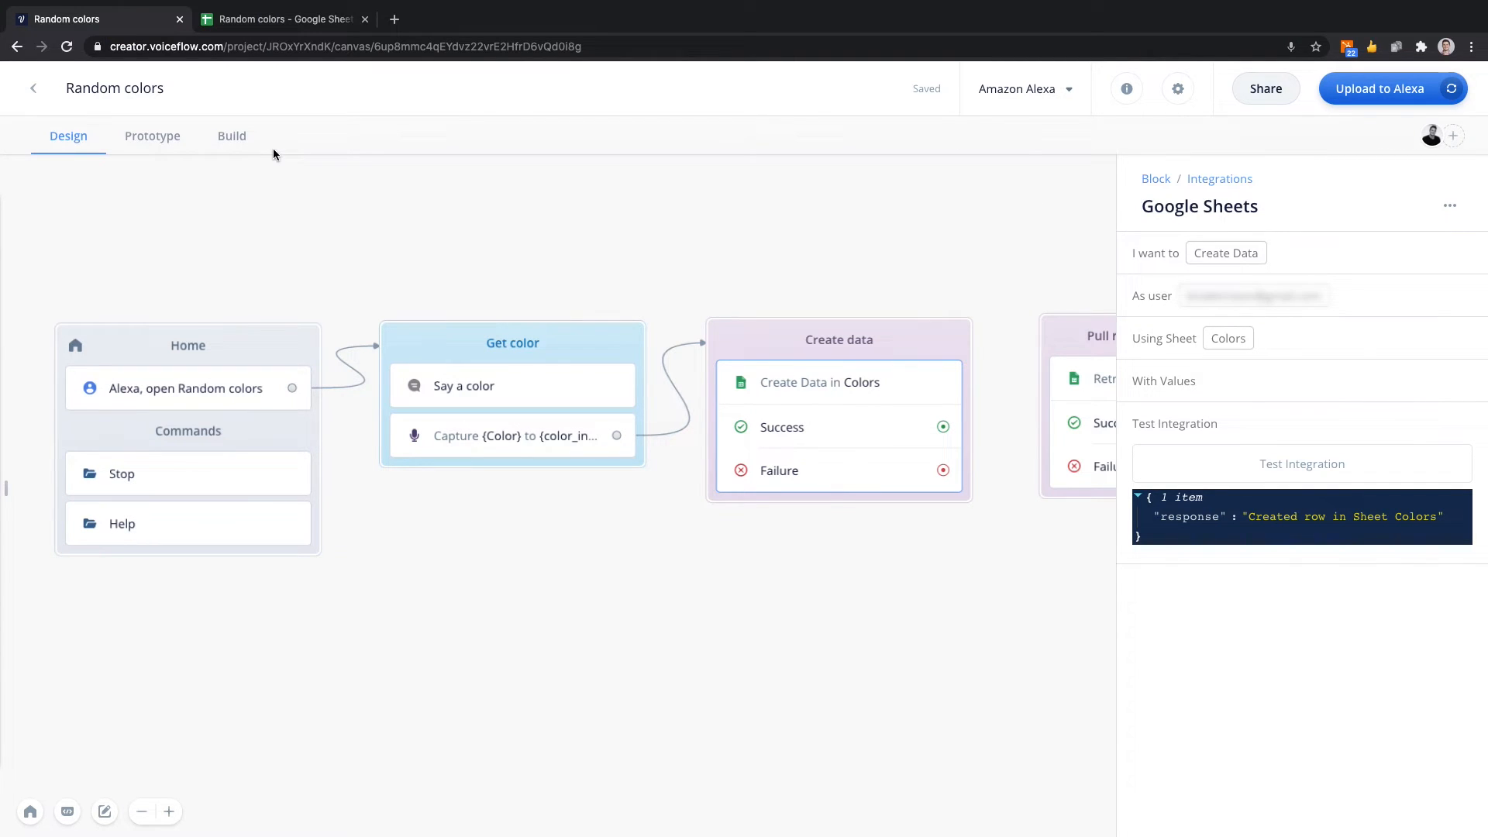
left_click(279, 19)
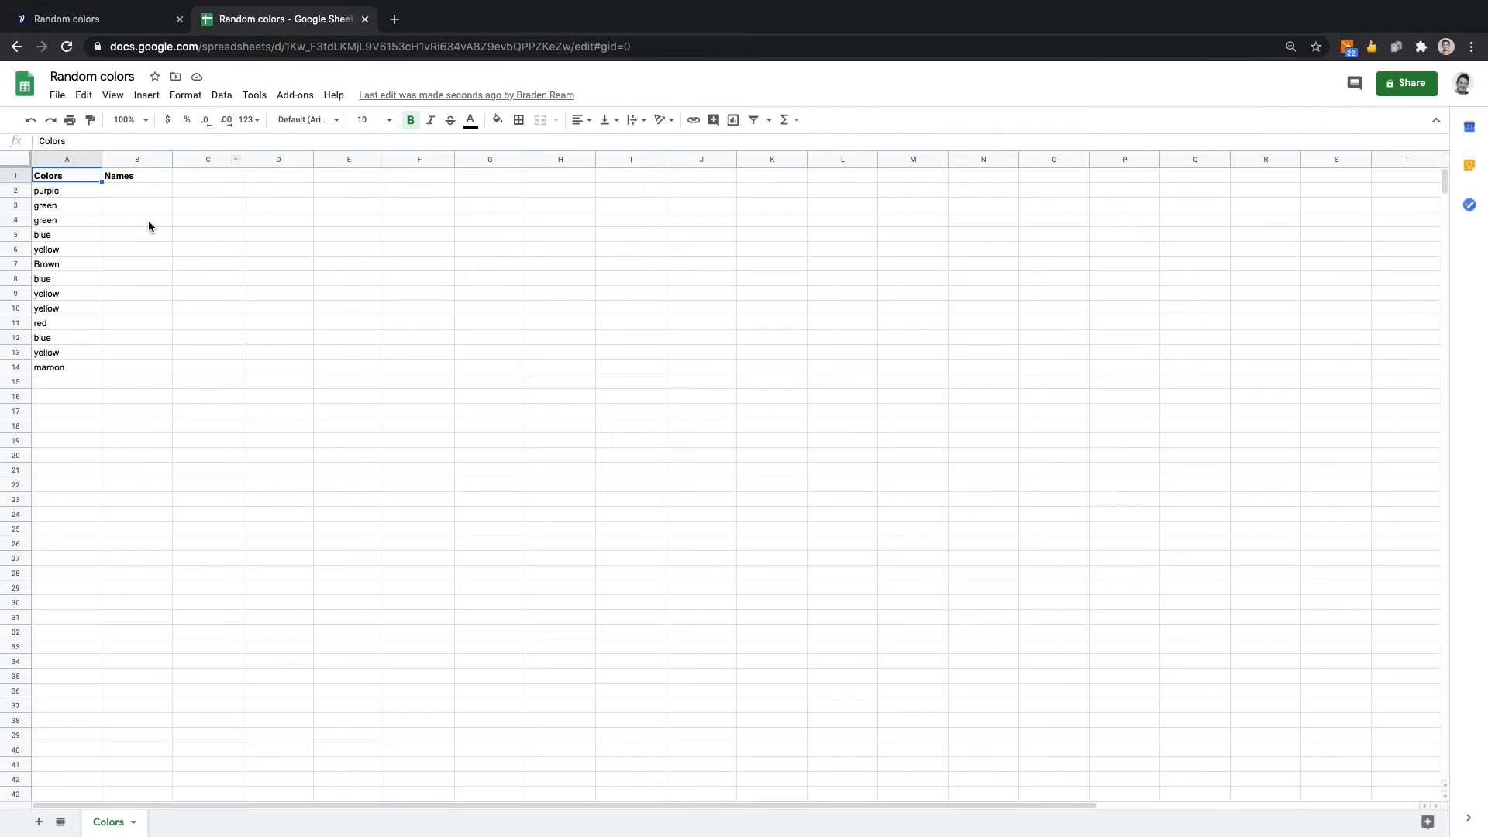
left_click(56, 381)
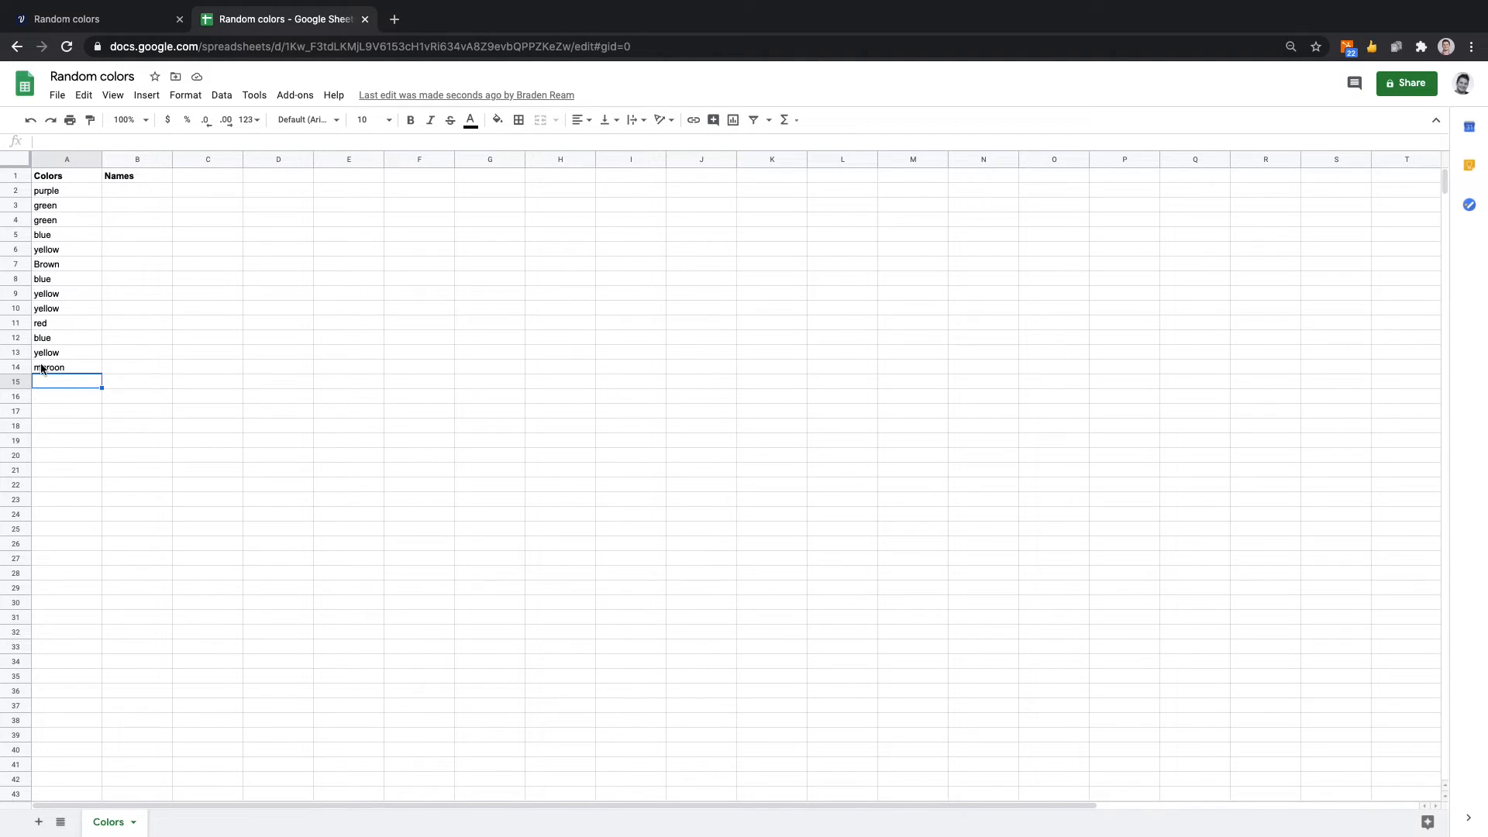
Return to Voiceflow, run a prototype test answering "yellow", and check the Random colors spreadsheet for the entry.
left_click(126, 26)
left_click(478, 197)
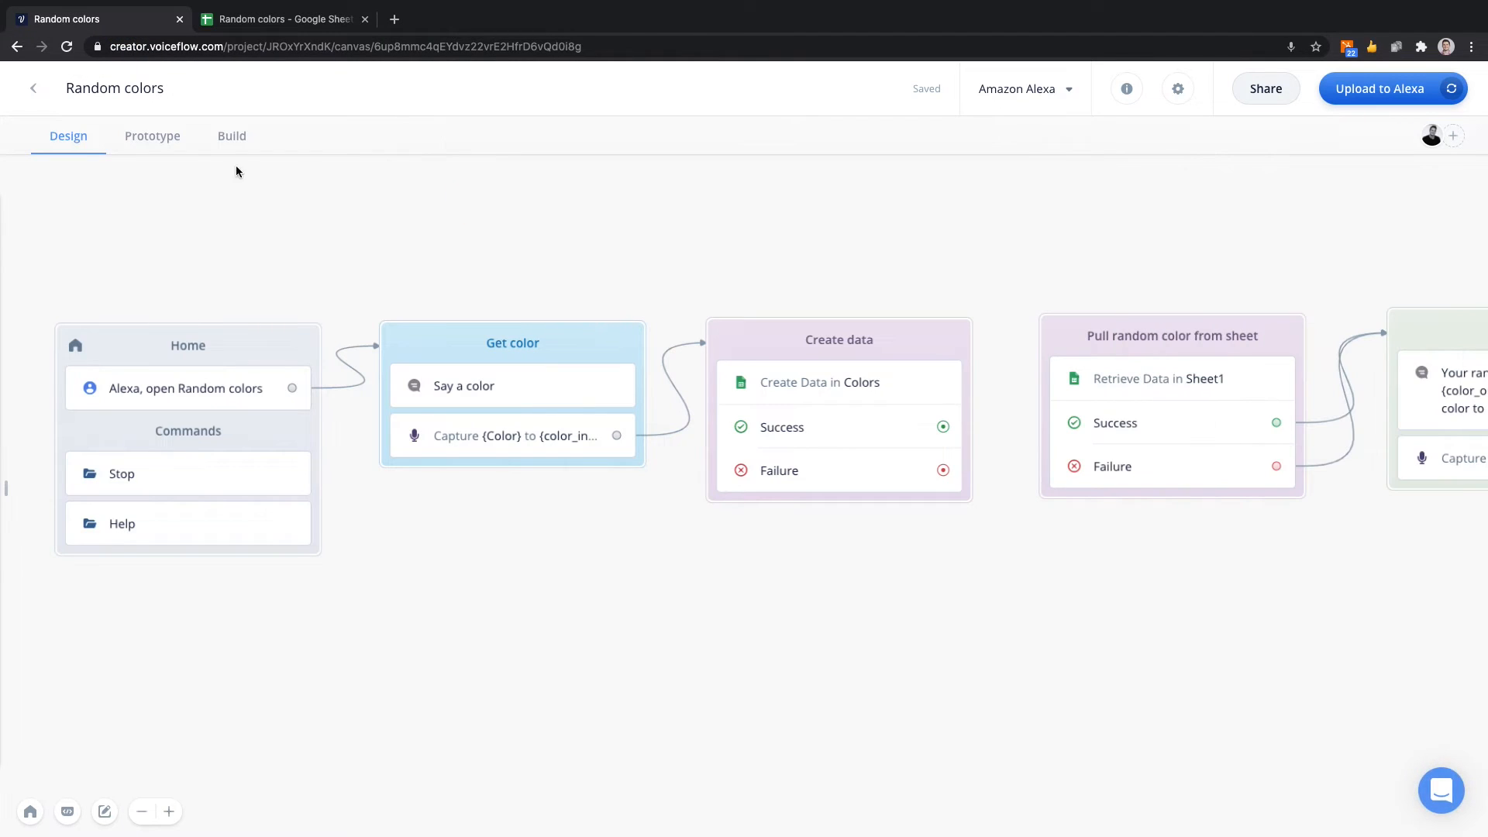
left_click(155, 138)
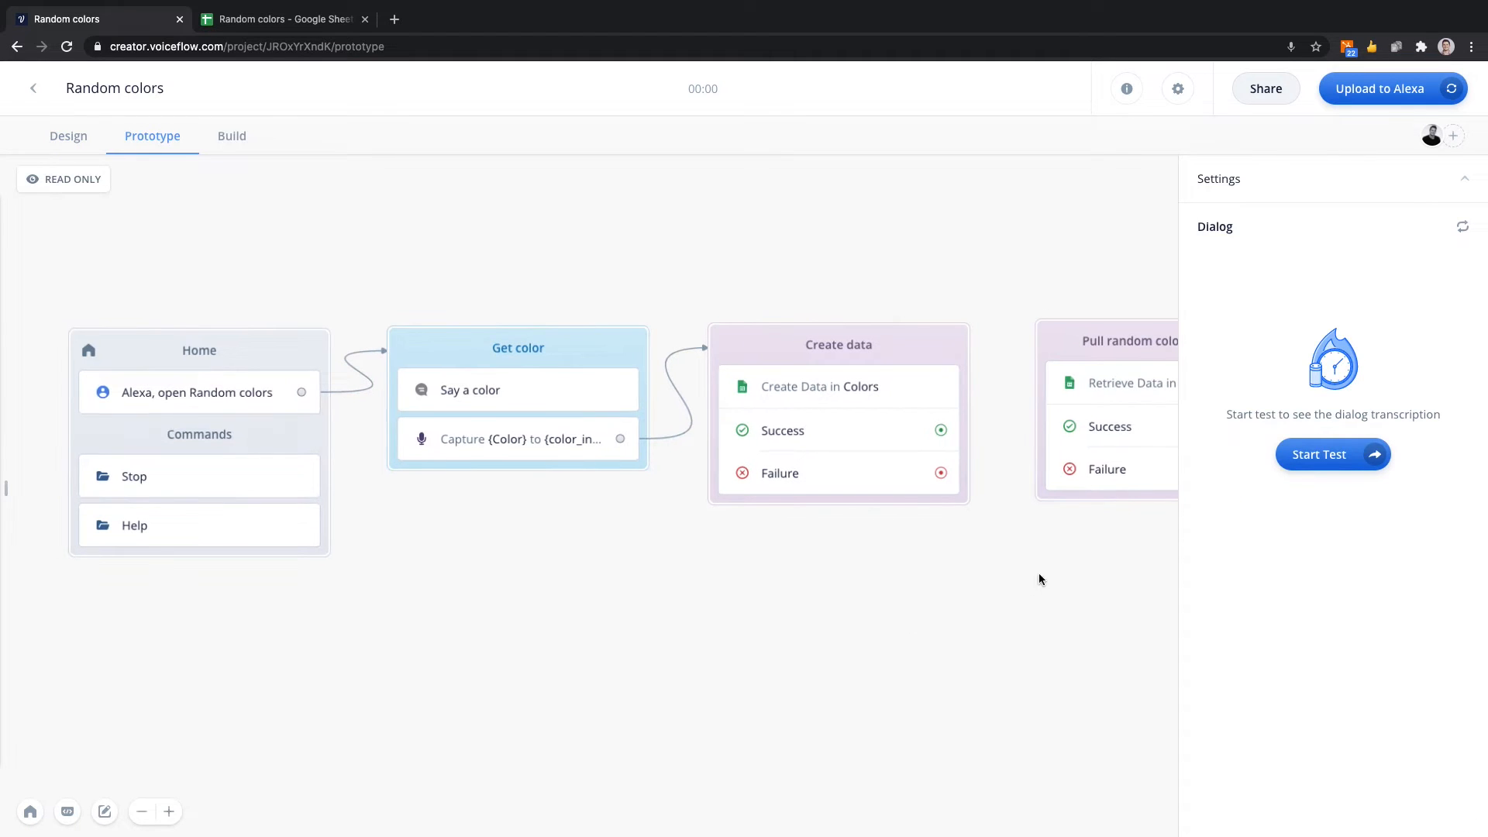
left_click(1314, 459)
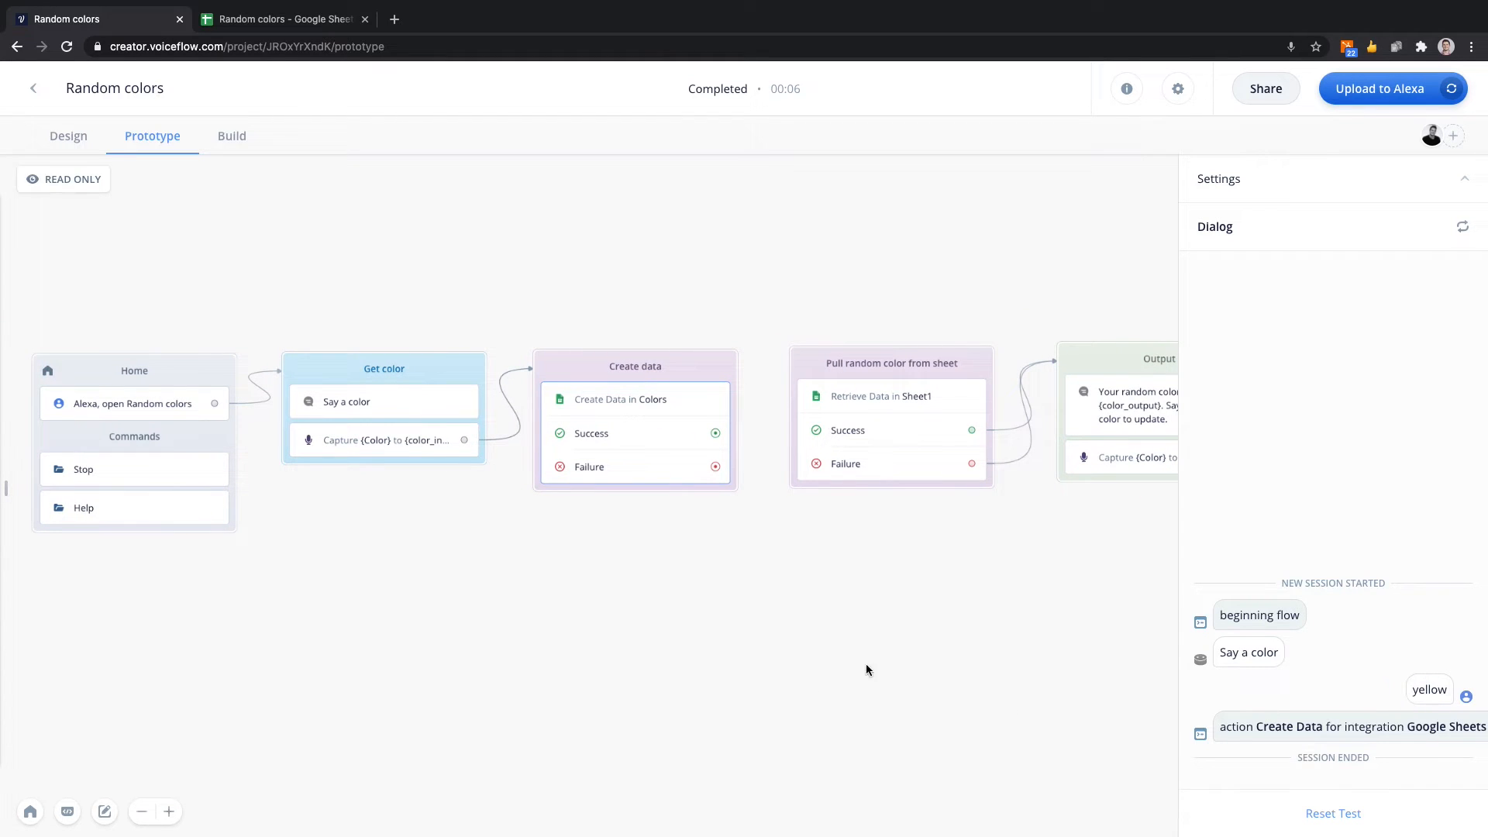
left_click(263, 19)
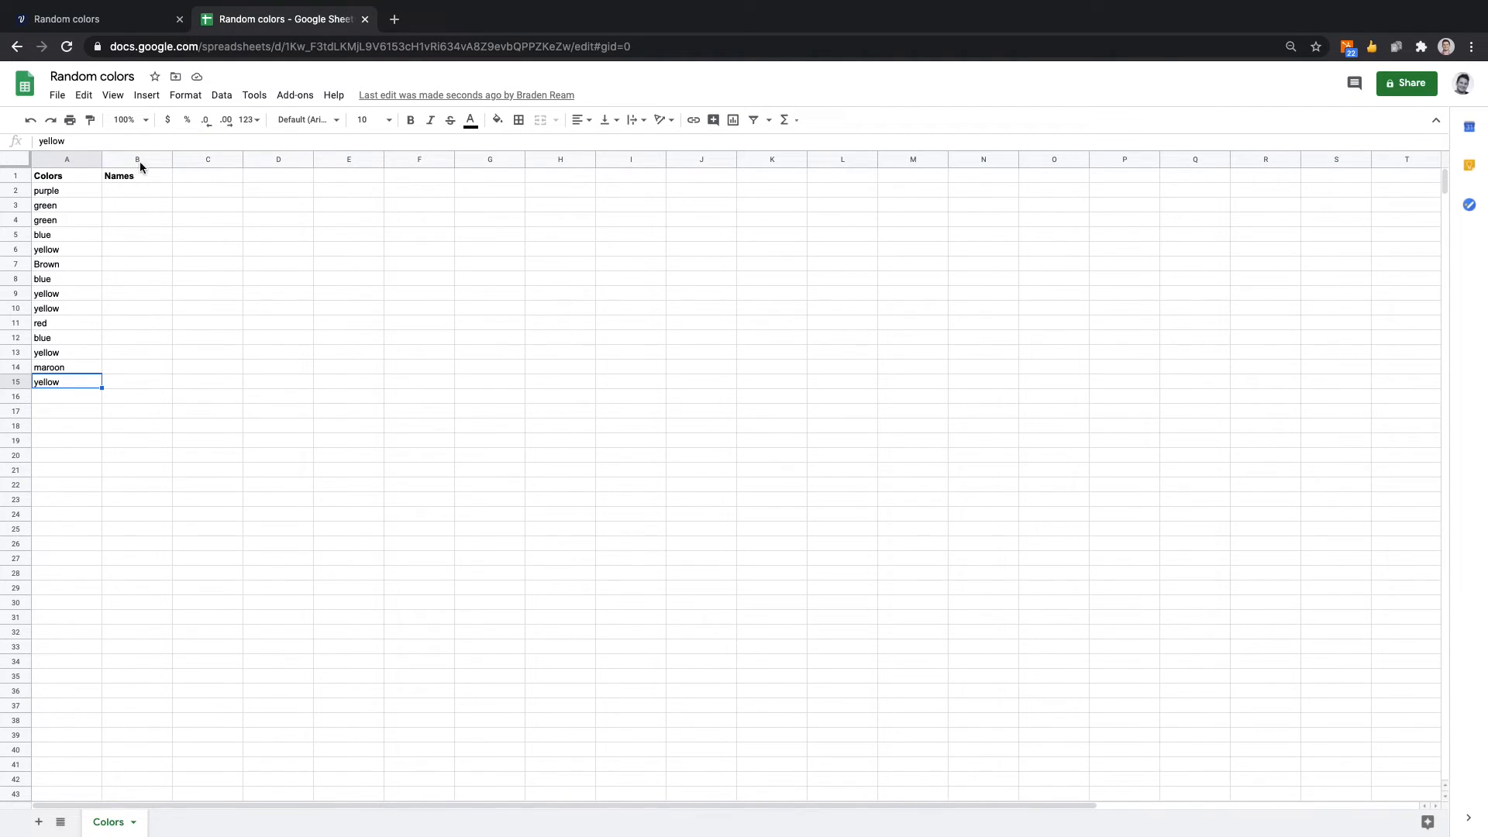
Return to the Voiceflow design canvas and delete the existing Get data block between Create data and Output.
left_click(116, 18)
left_click_drag(447, 273, 567, 279)
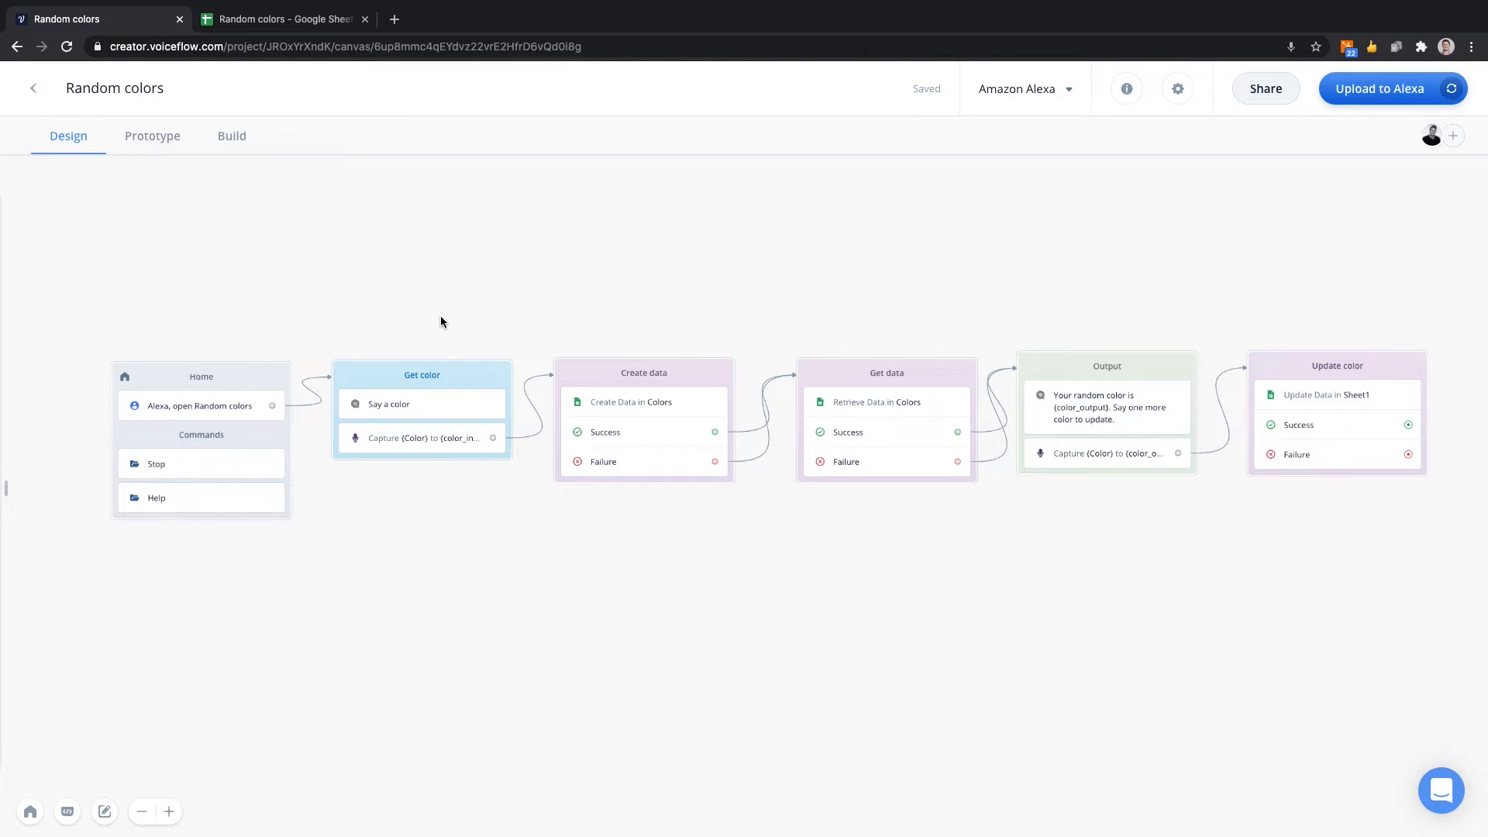
scroll(849, 302, "up", 4)
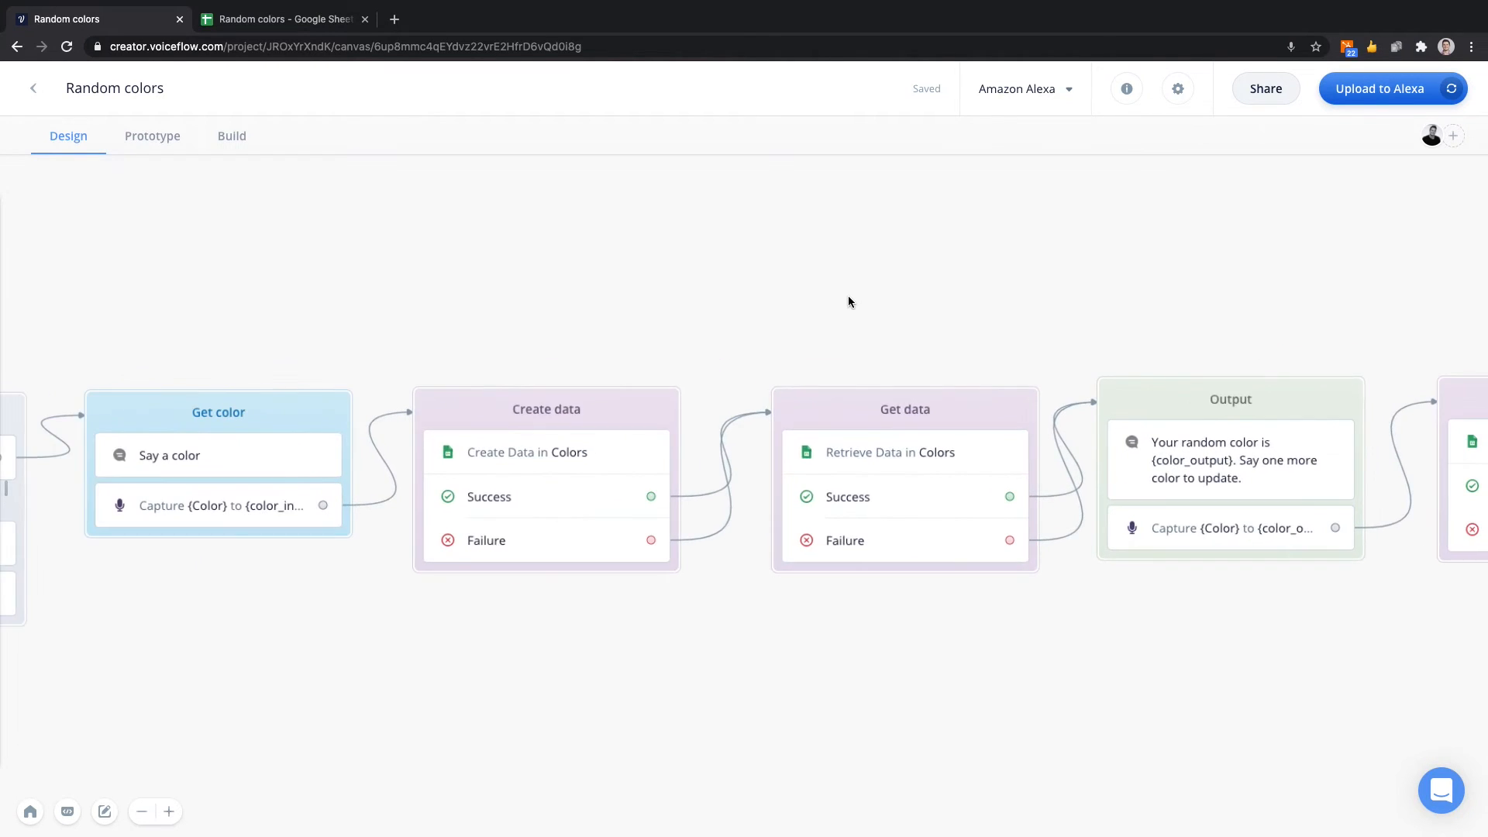
scroll(849, 302, "right", 3)
scroll(849, 301, "down", 1)
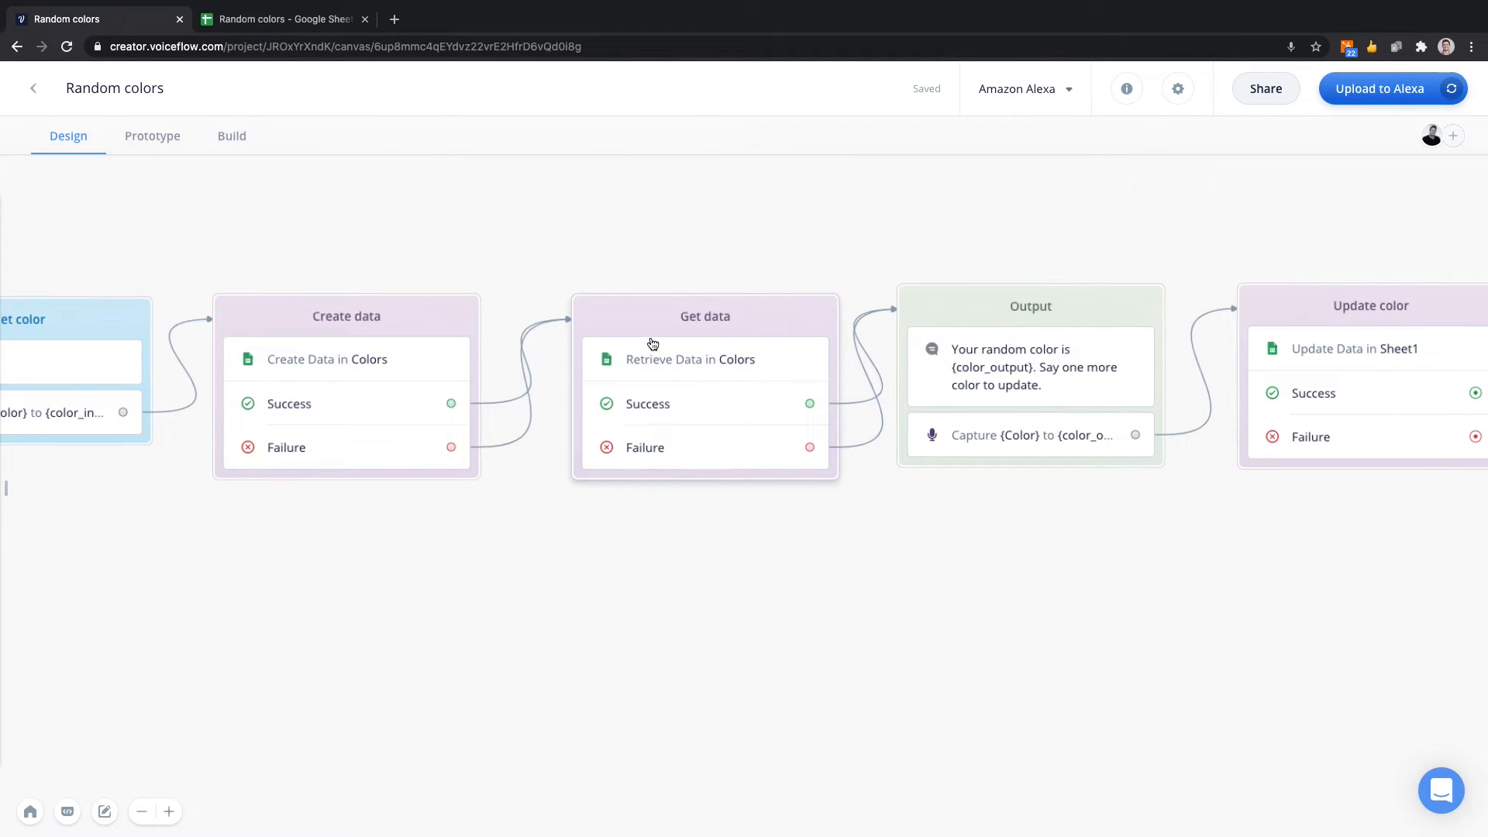
scroll(652, 344, "left", 2)
scroll(652, 343, "up", 1)
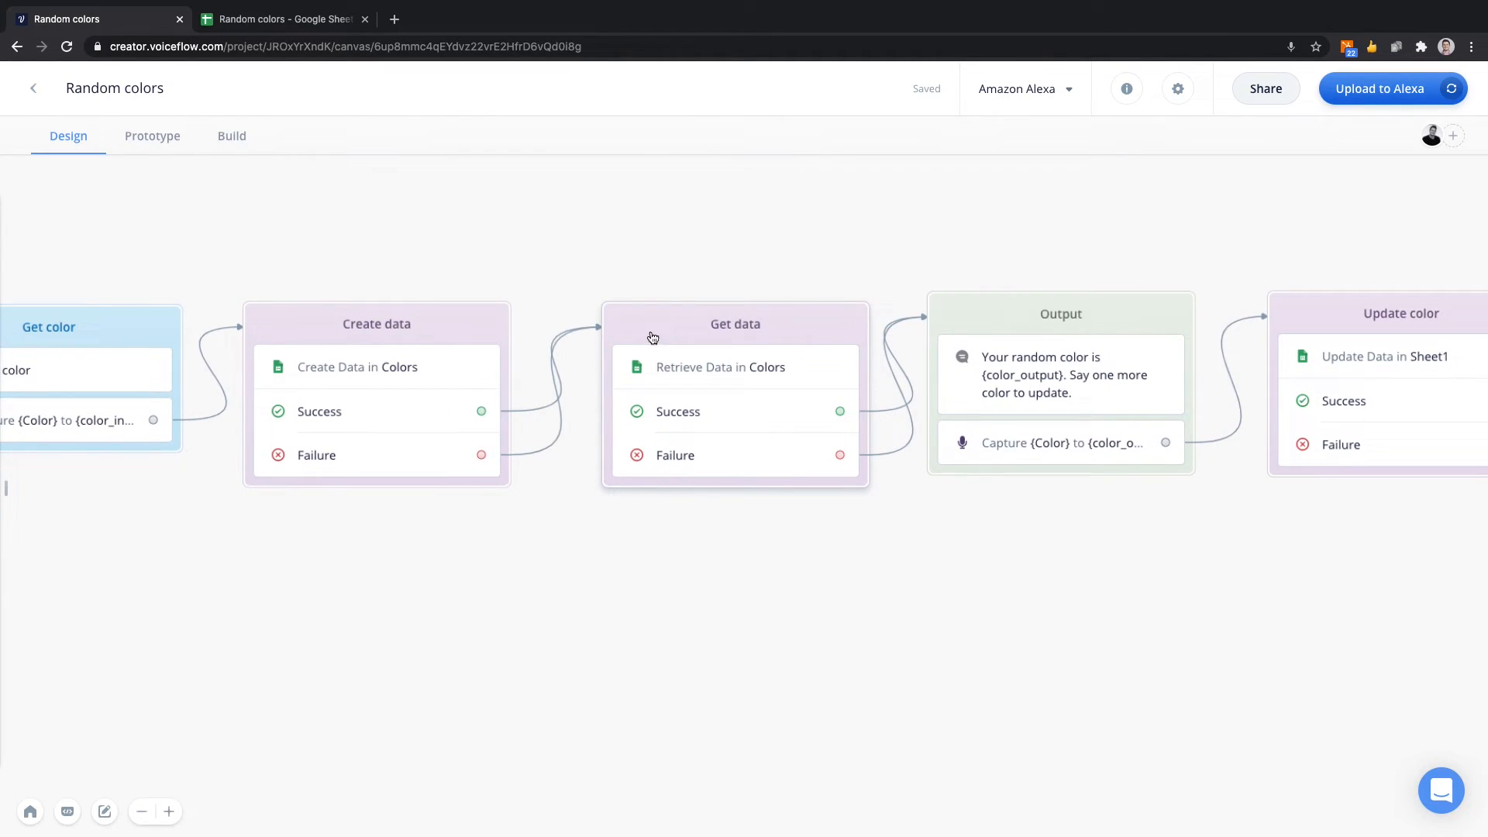
left_click(651, 335)
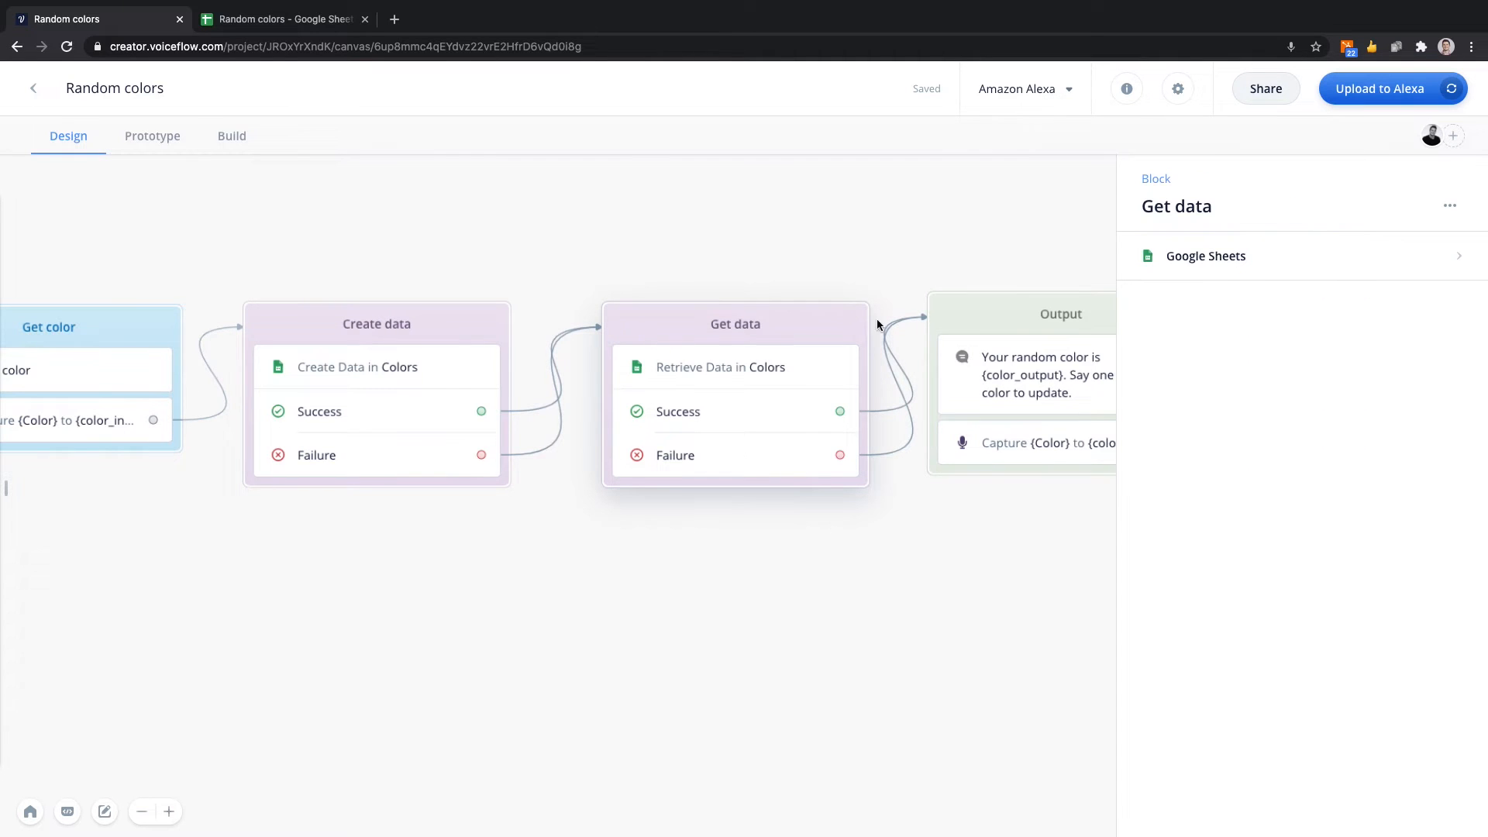
key("Delete")
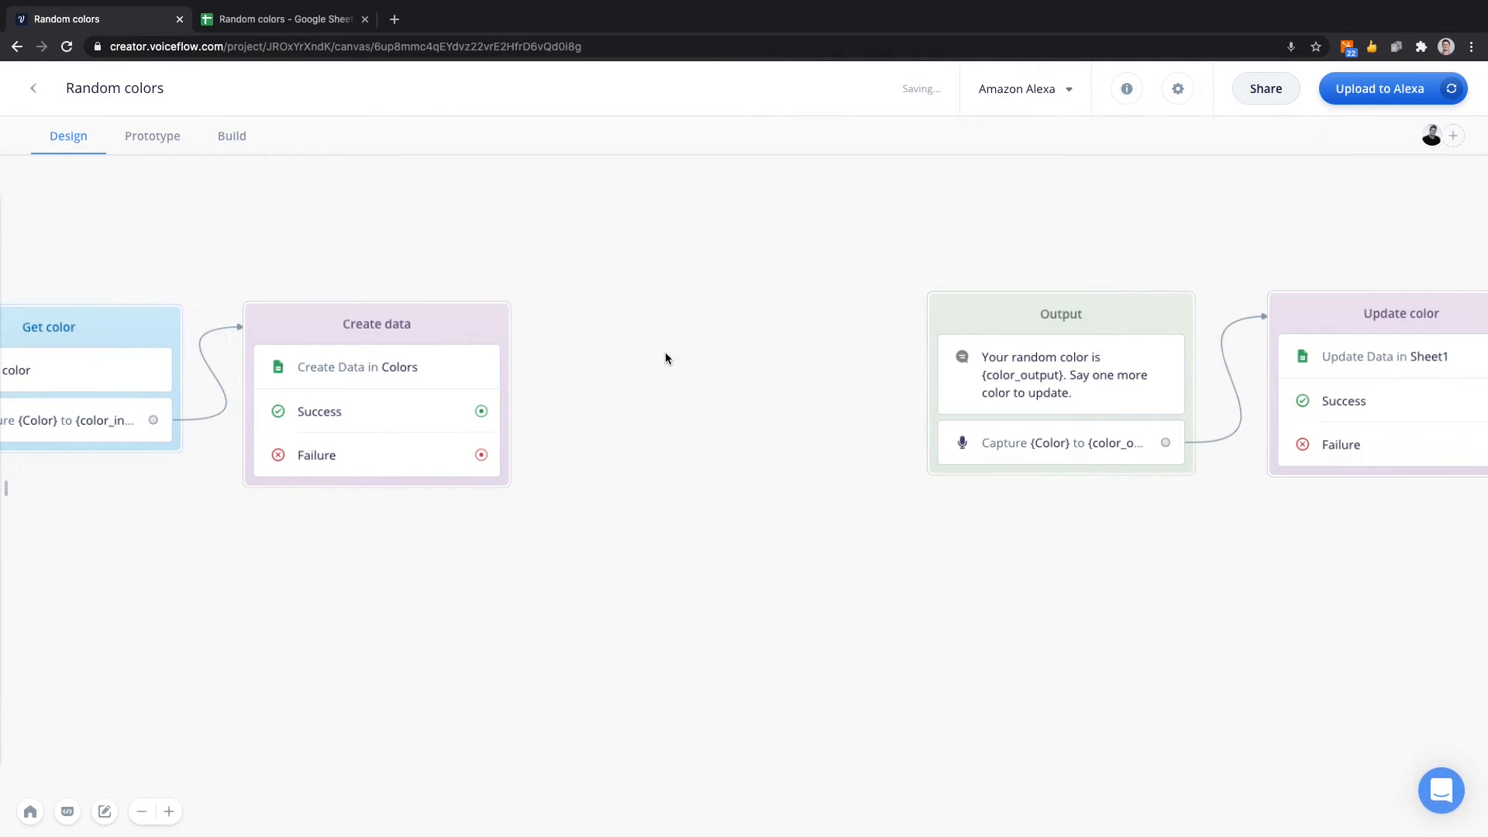
Add a Google Sheets integration step as a new block between the Create data and Output blocks.
scroll(665, 352, "left", 5)
mouse_move(7, 465)
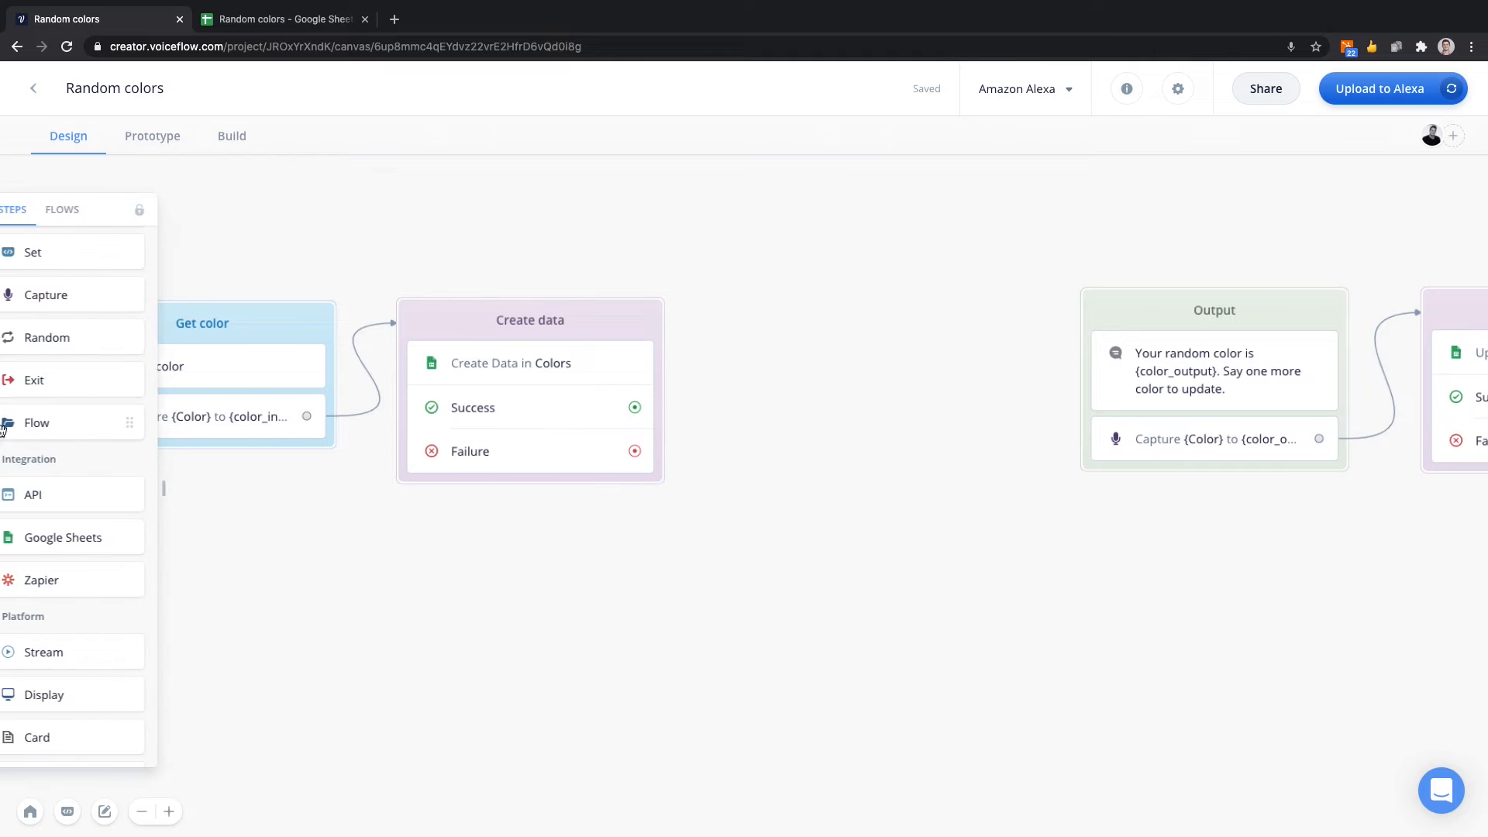
left_click(72, 541)
left_click_drag(72, 541, 839, 316)
Link Create data's Success and Failure outputs to the new block, and the new block's Success and Failure outputs to Output.
left_click_drag(635, 407, 742, 326)
left_click_drag(634, 451, 749, 324)
scroll(801, 294, "right", 5)
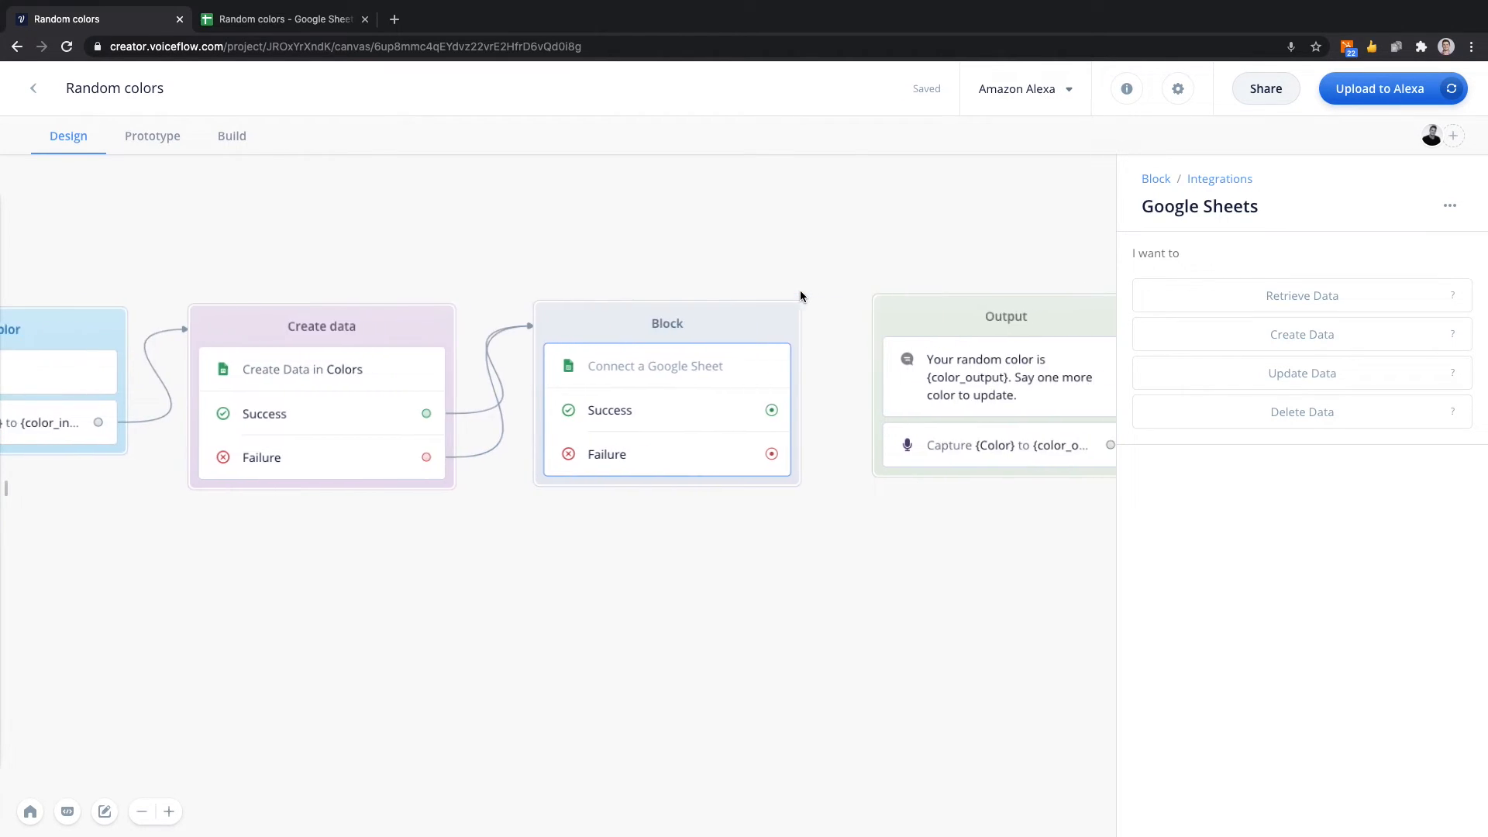
left_click_drag(762, 410, 868, 324)
left_click_drag(762, 454, 868, 326)
scroll(721, 255, "left", 2)
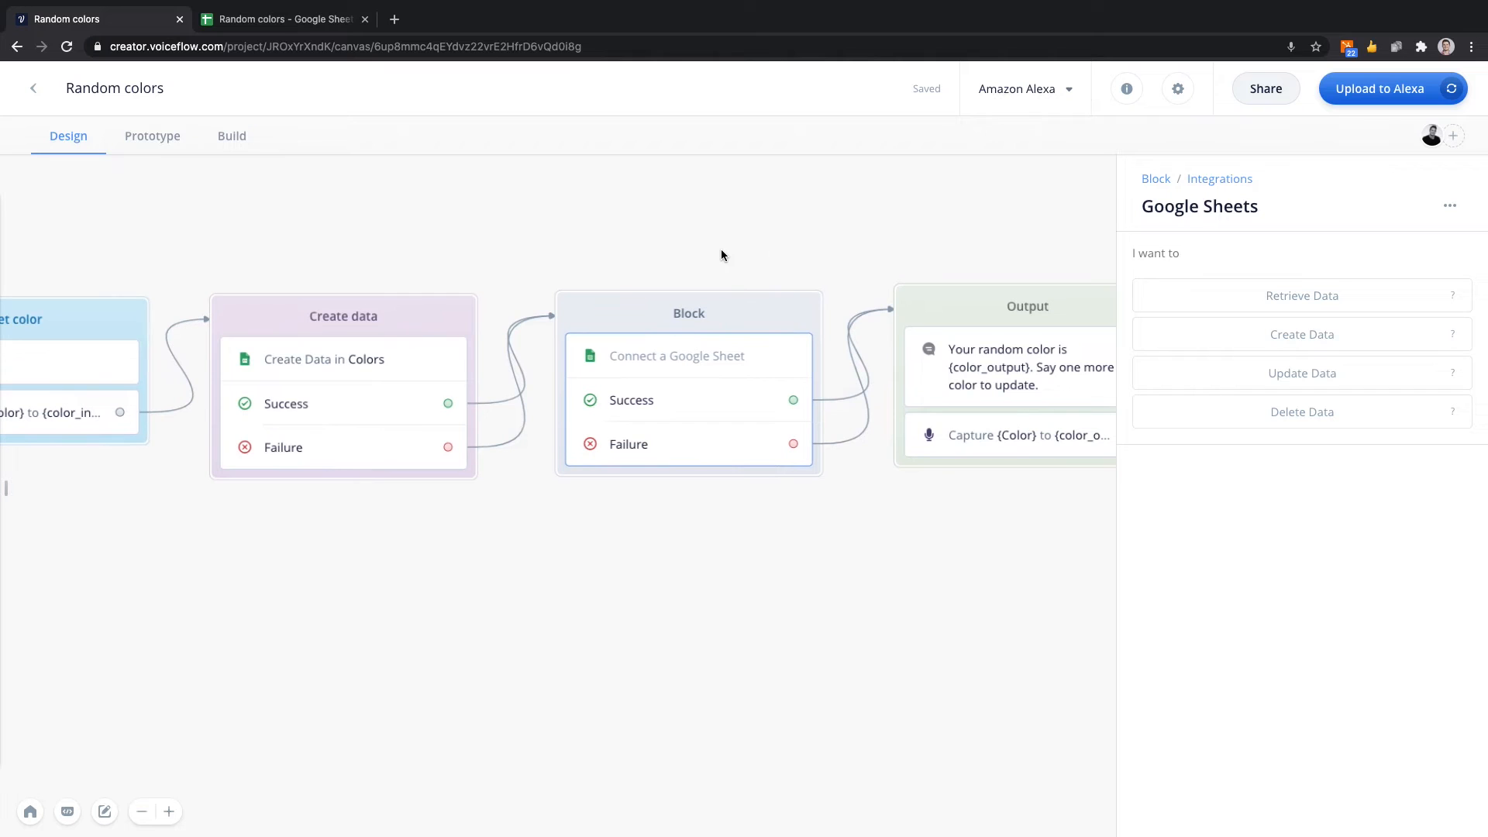
Name the new block "Get data" and set its Google Sheets step to Retrieve Data.
mouse_move(837, 452)
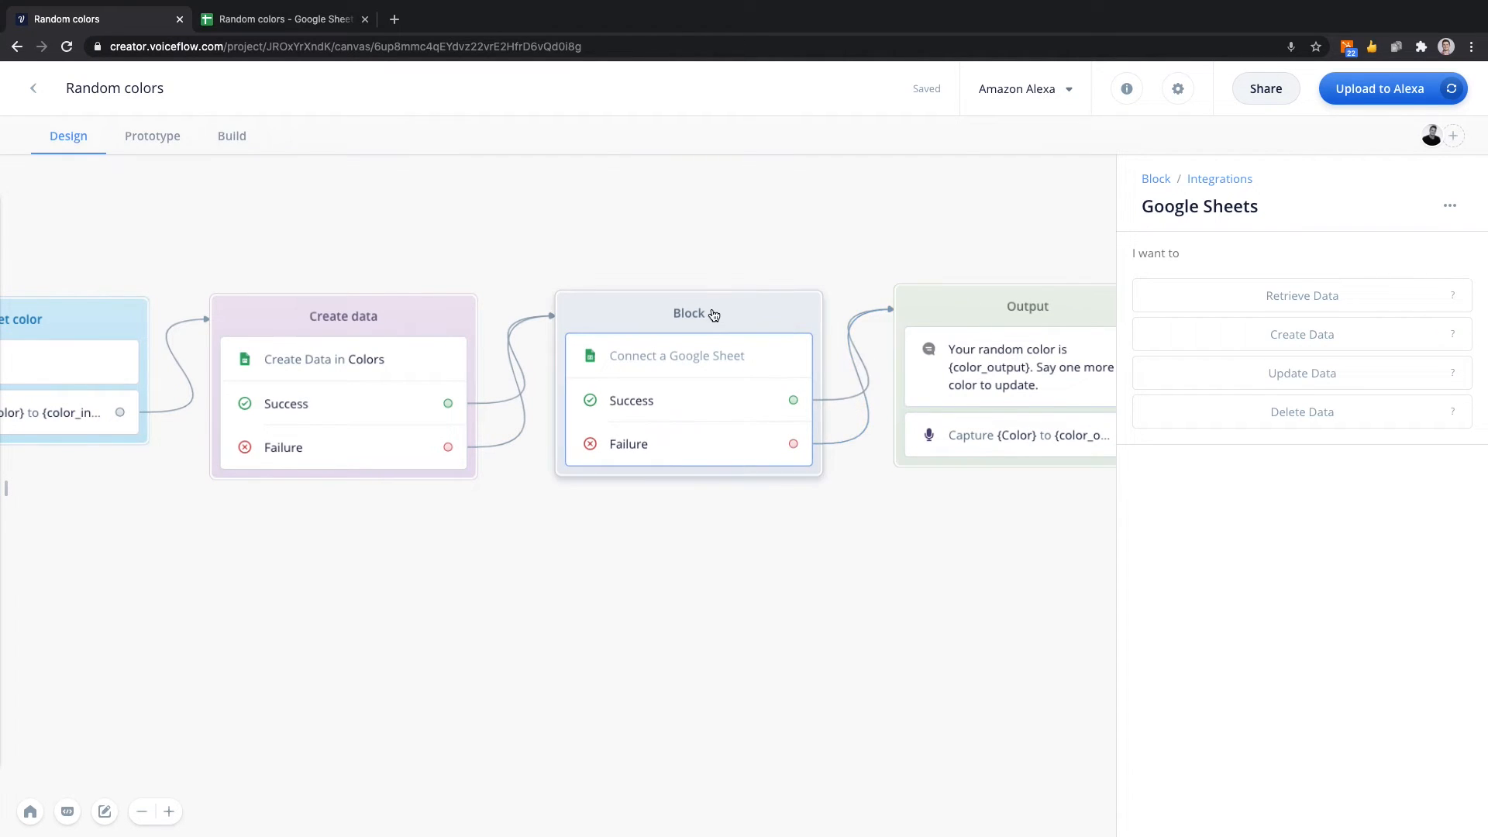
double_click(689, 312)
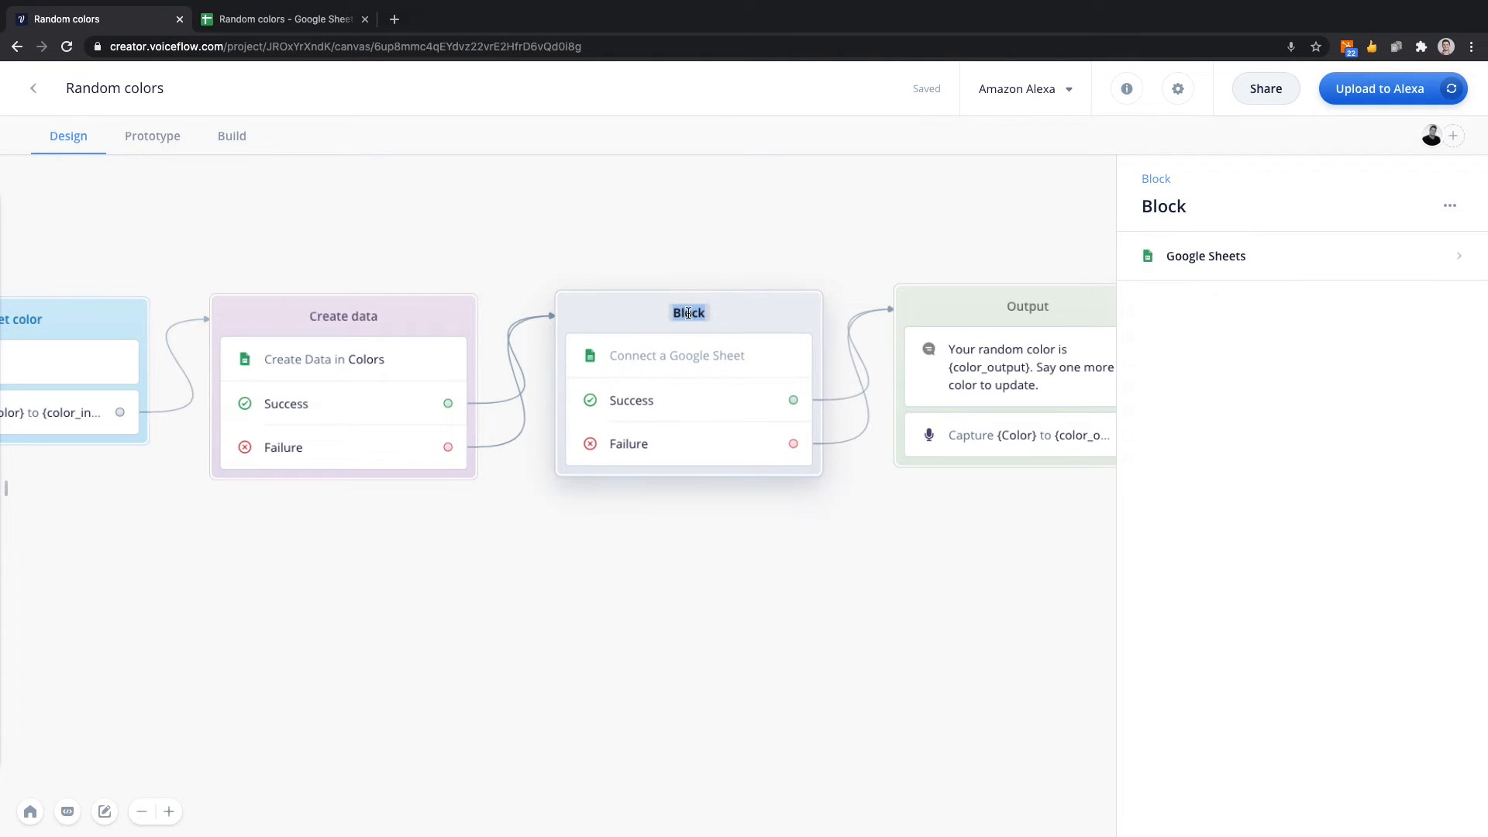
type("Get data")
left_click(736, 275)
left_click(697, 360)
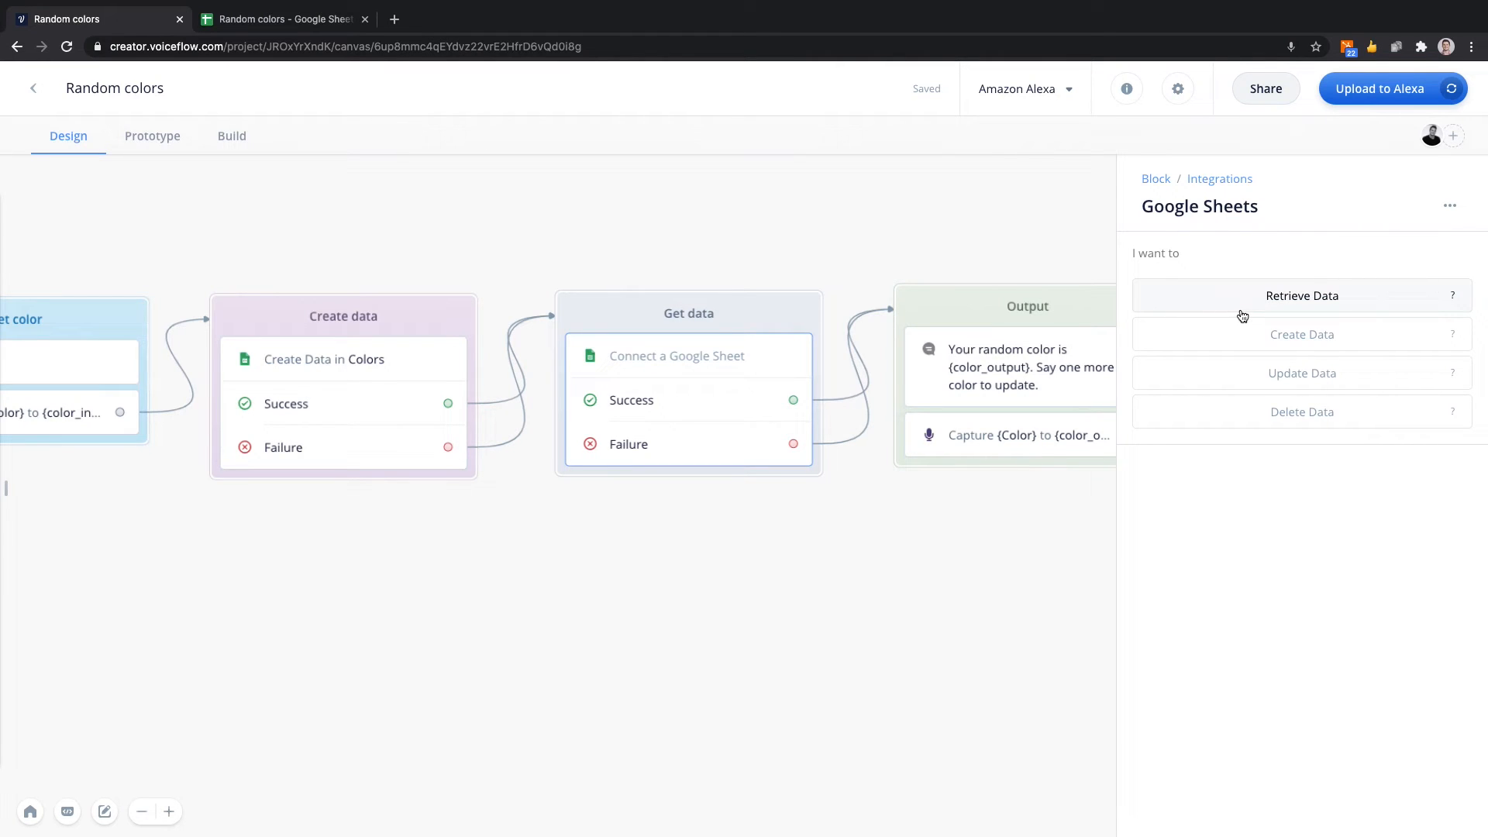
left_click(1310, 300)
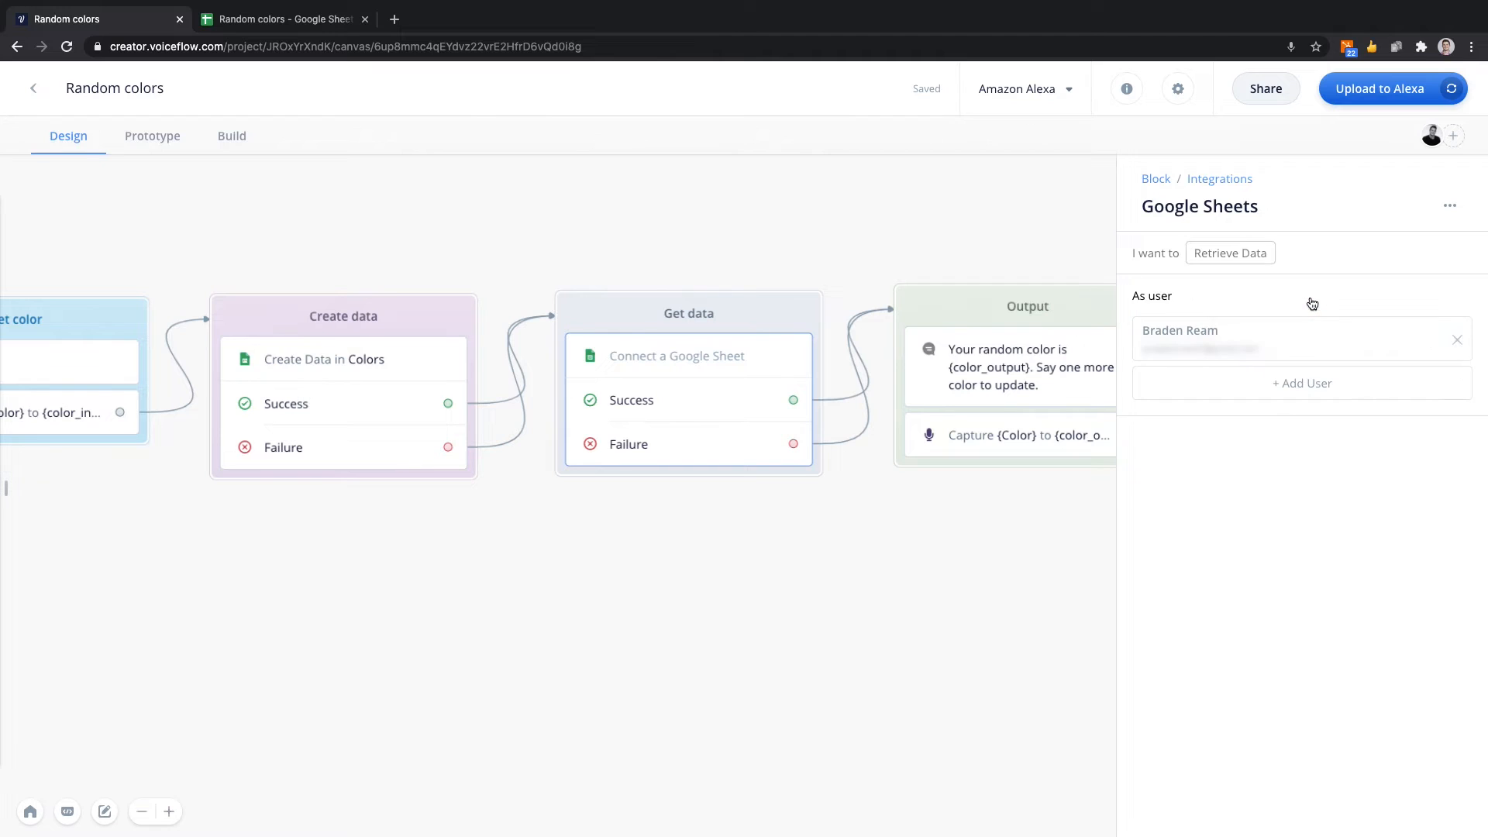
Select the connected user account, the Random colors spreadsheet and its Colors sheet for the Retrieve Data step.
left_click(1291, 341)
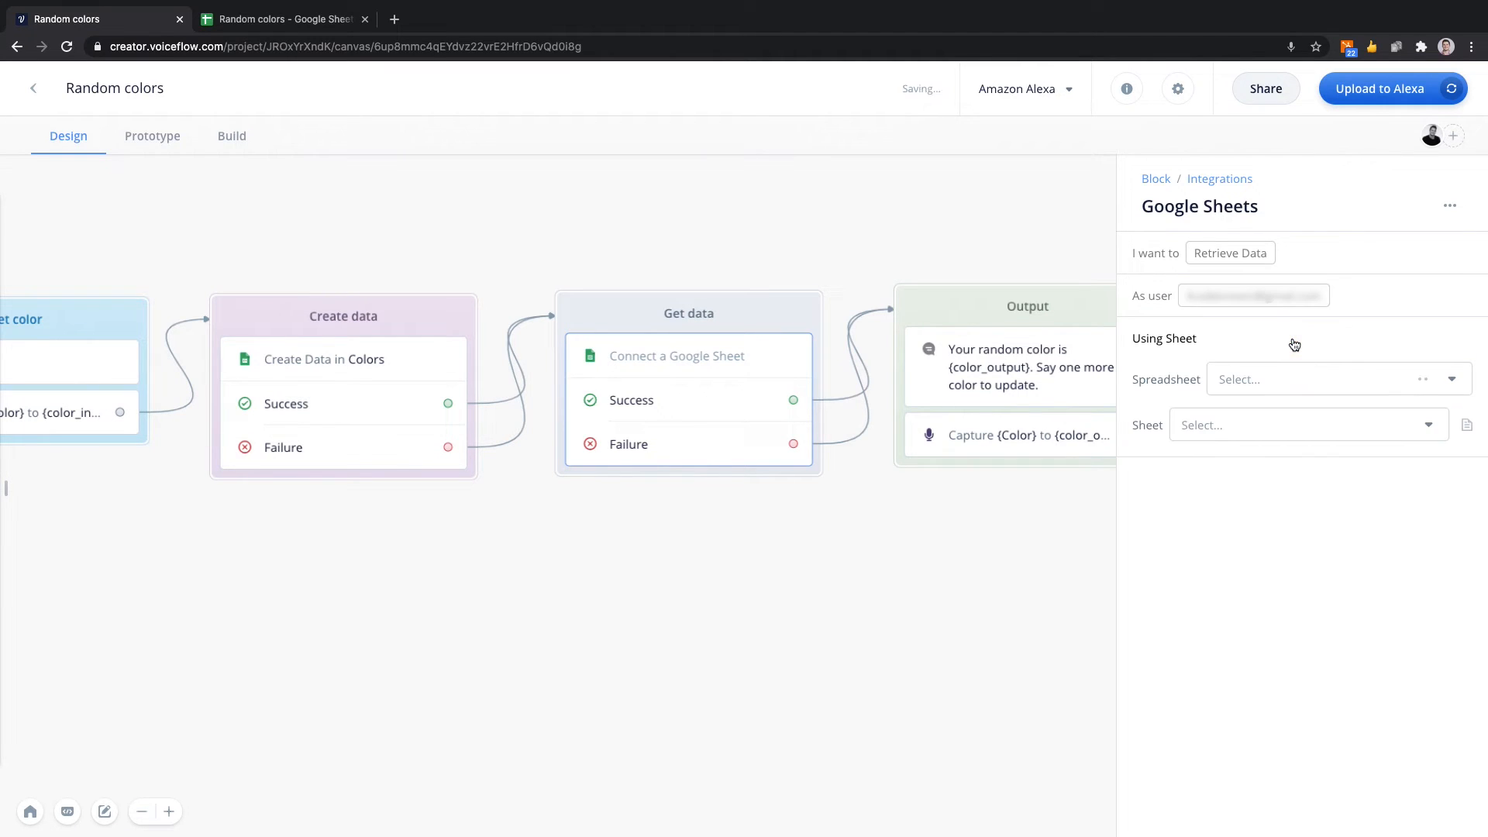
left_click(1289, 382)
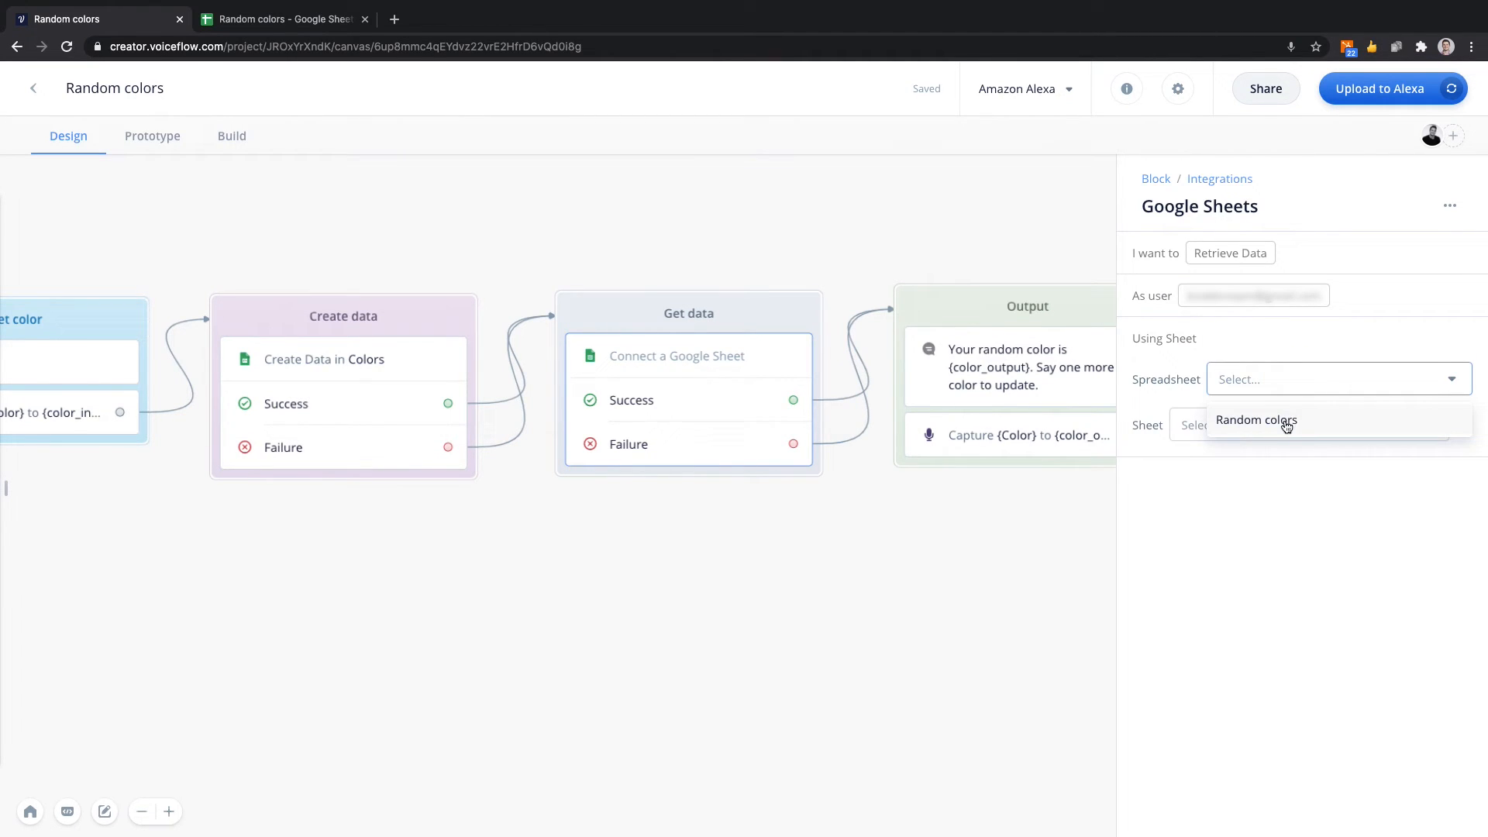
left_click(1322, 421)
left_click(1319, 425)
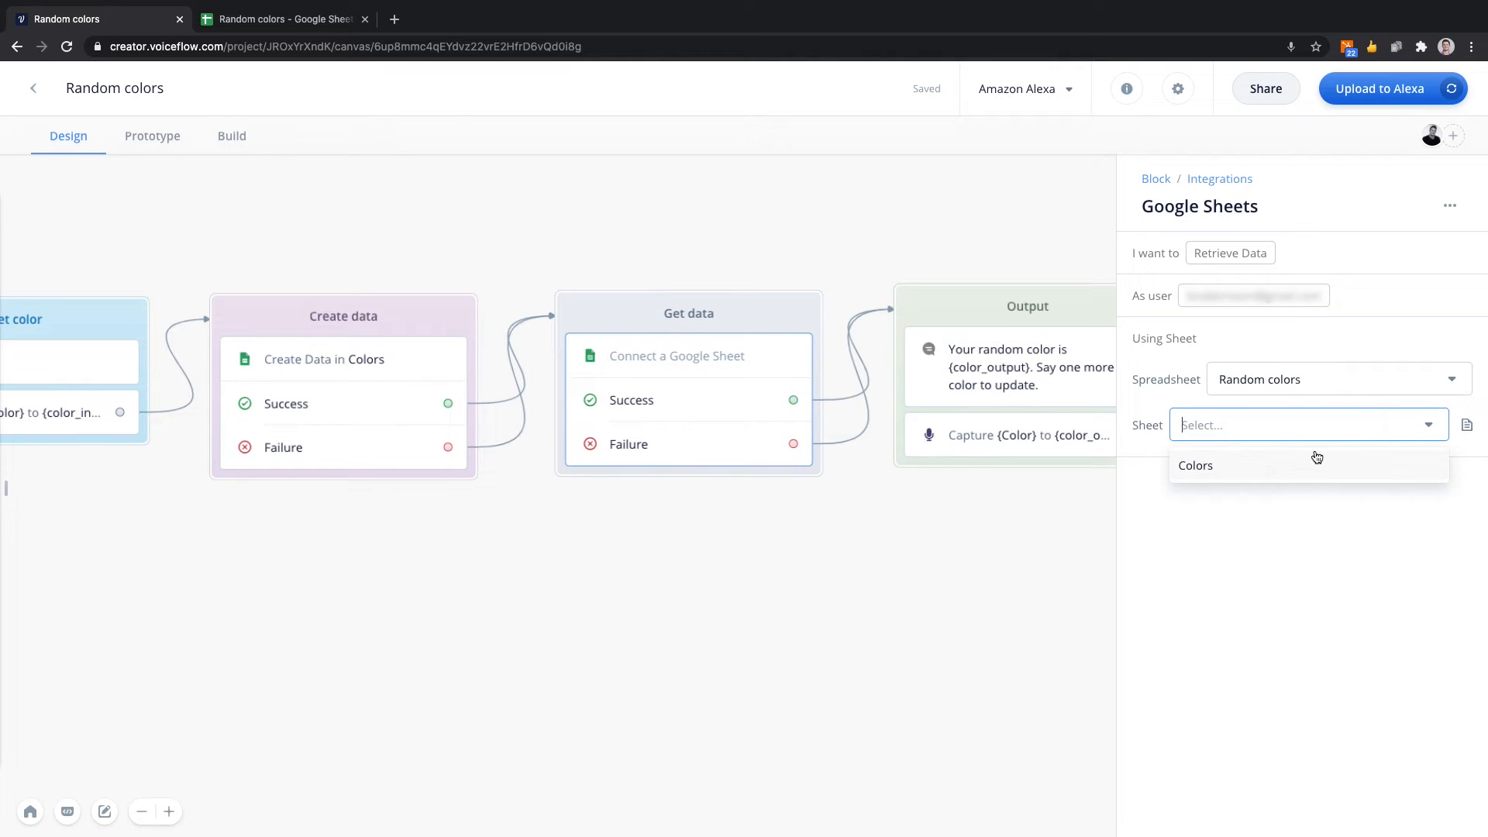
left_click(1315, 470)
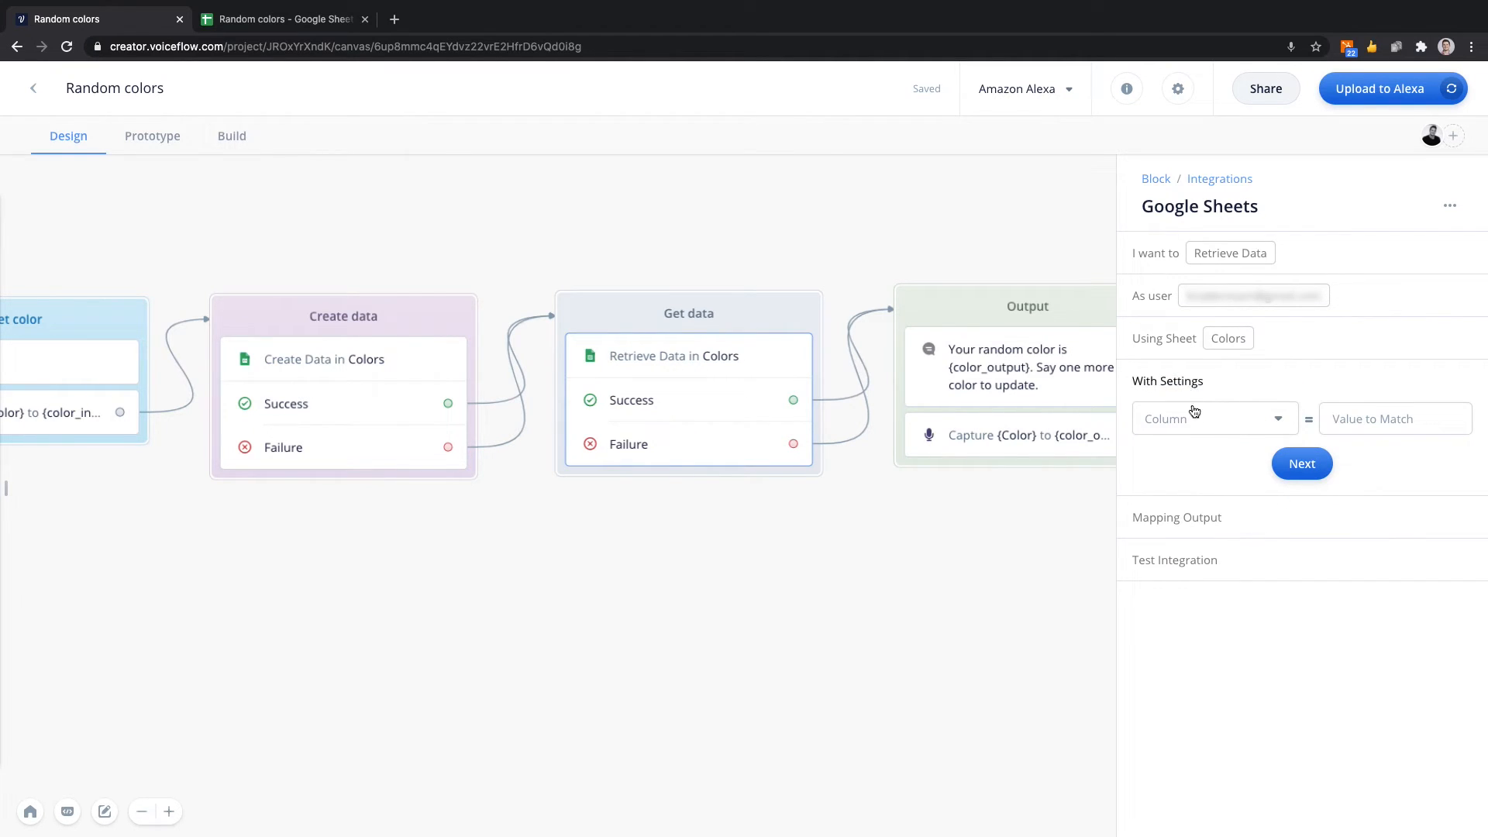
Set the retrieval condition to Row Number = 14, checking that row in the Random colors spreadsheet.
left_click(1225, 421)
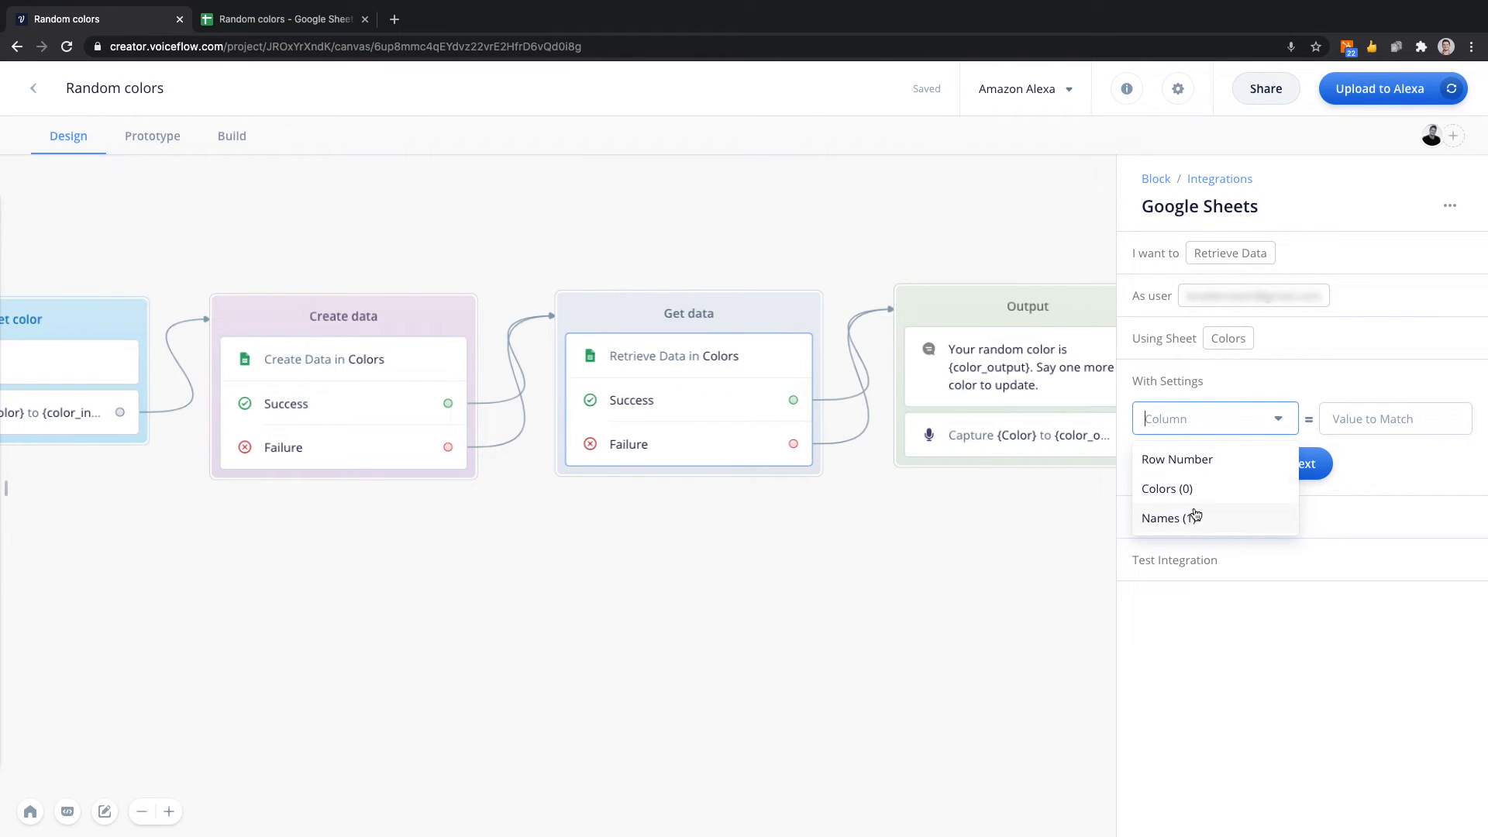
left_click(1206, 472)
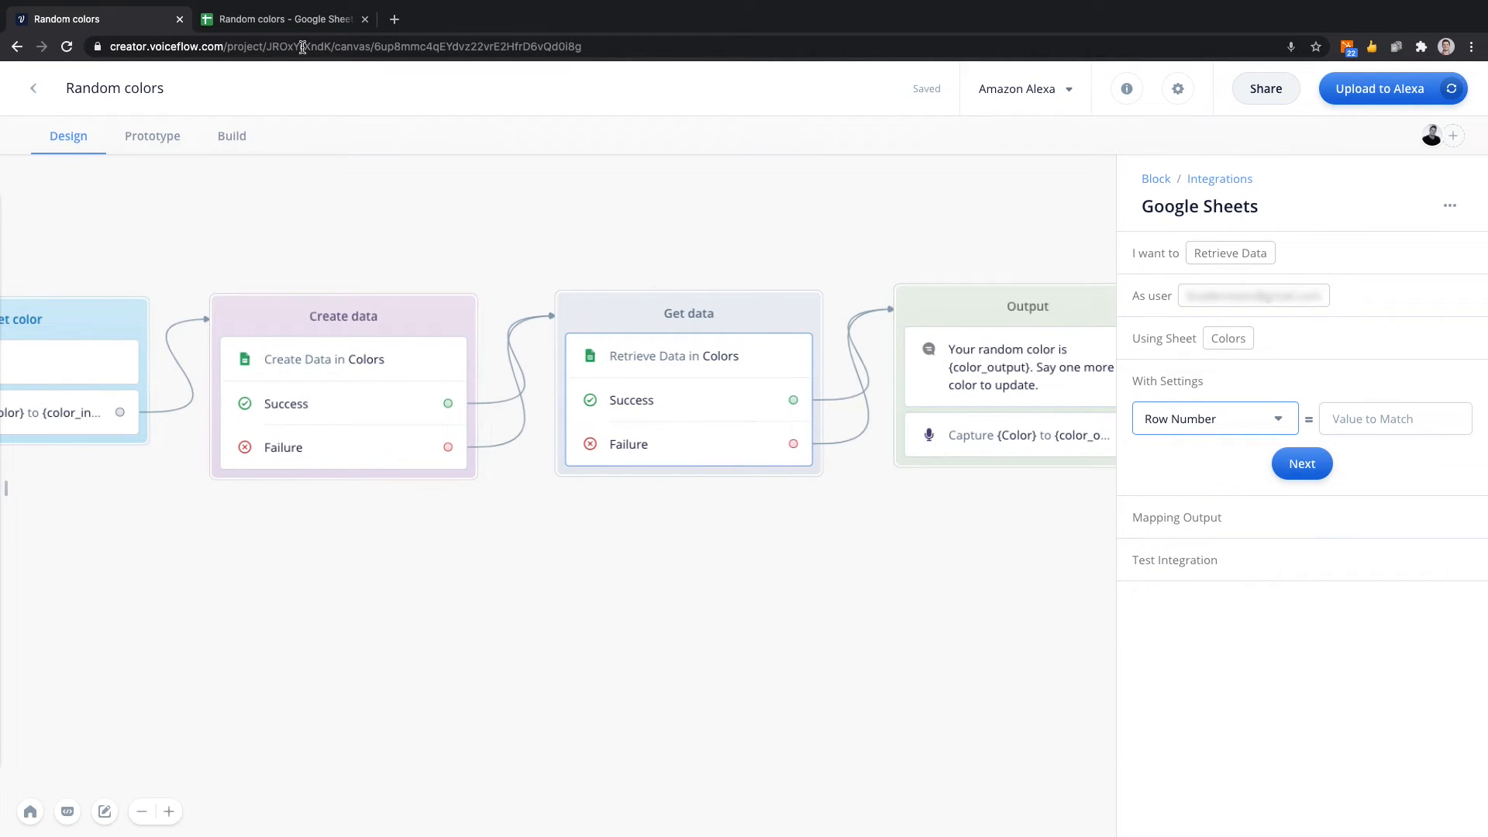
left_click(285, 21)
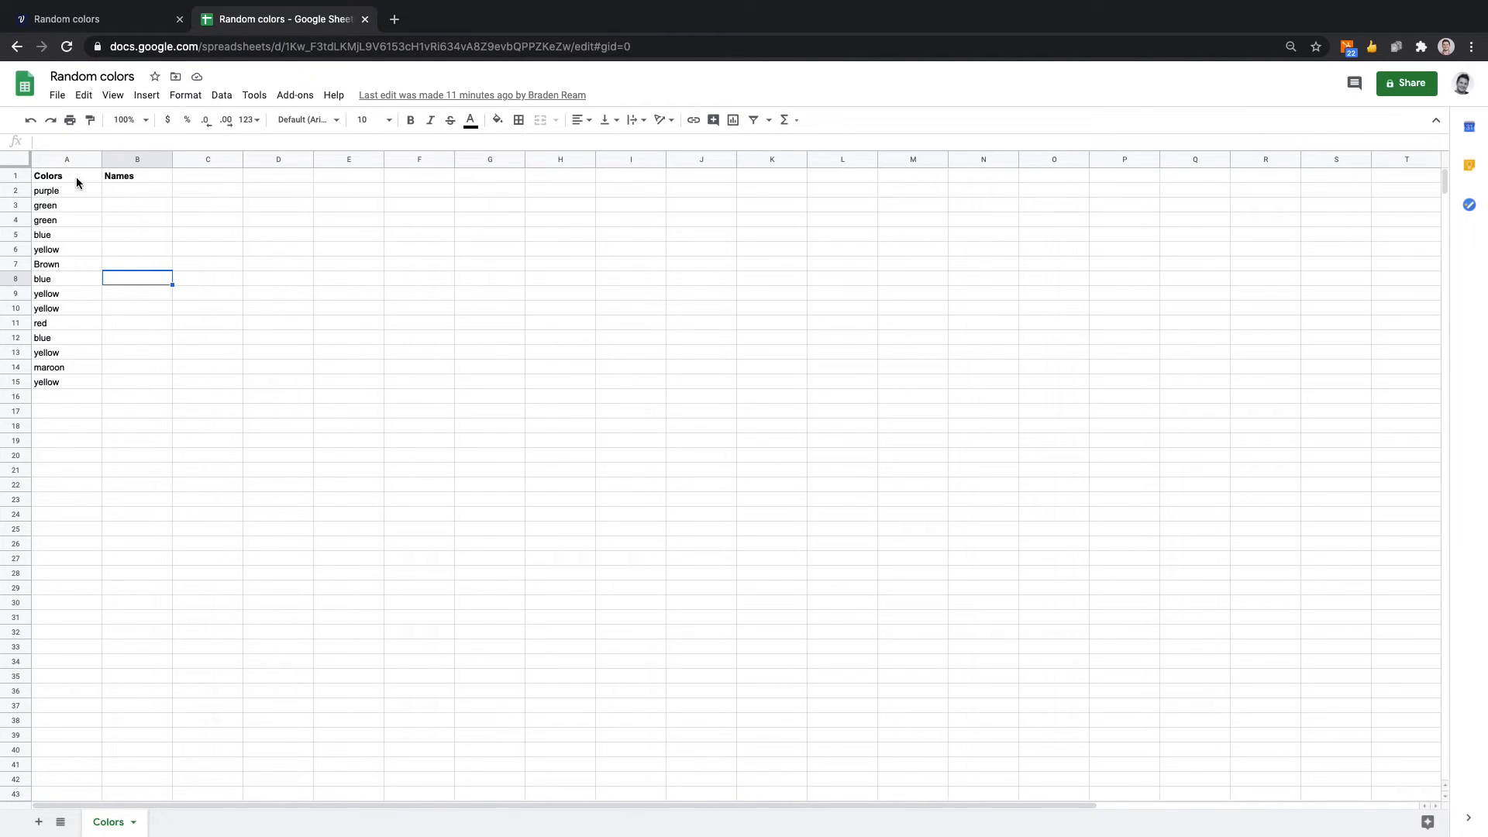
left_click(15, 367)
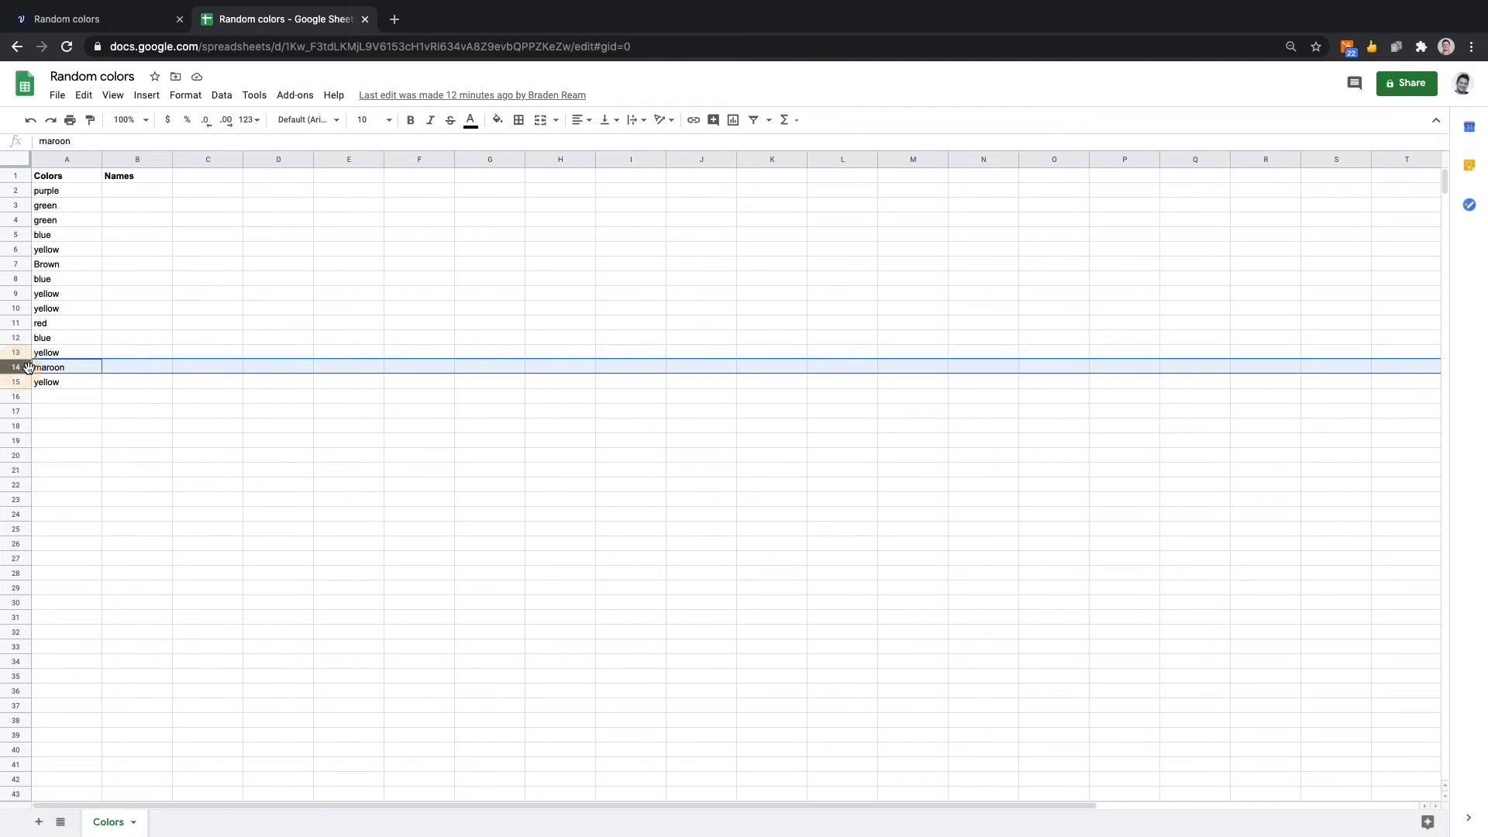
left_click(80, 19)
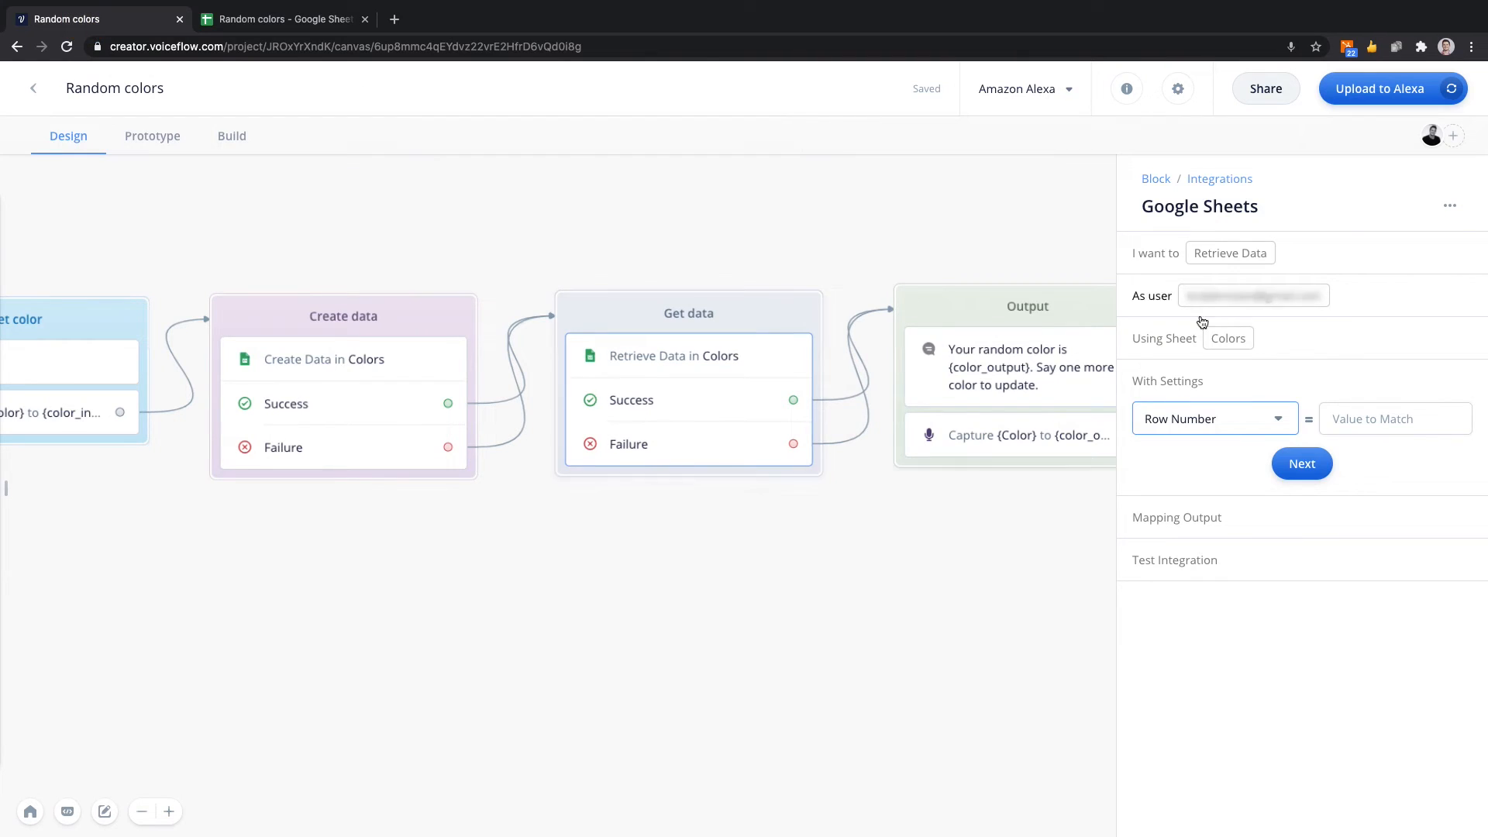
left_click(1359, 425)
type("14")
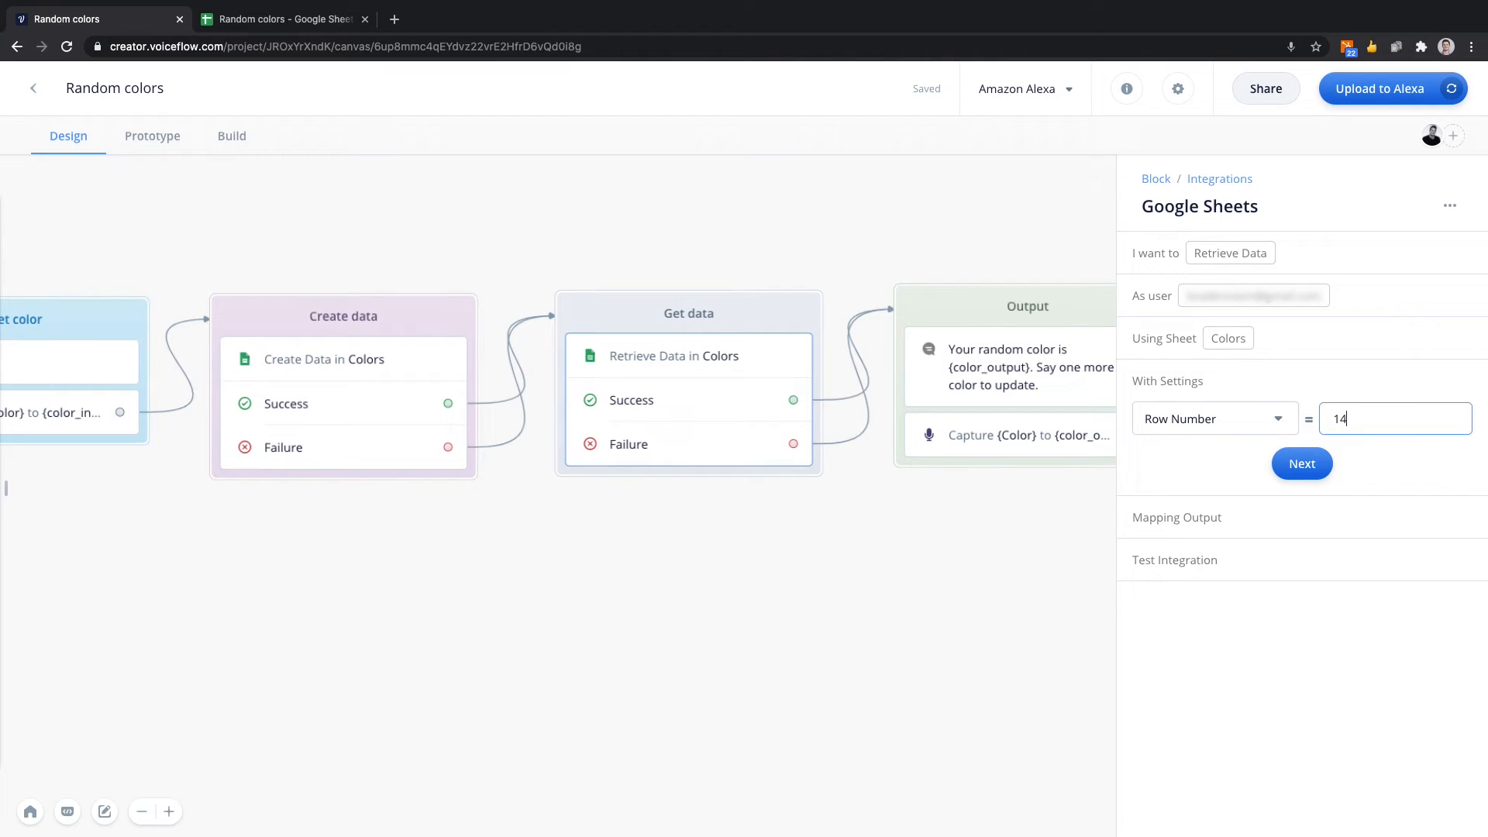
left_click(1301, 464)
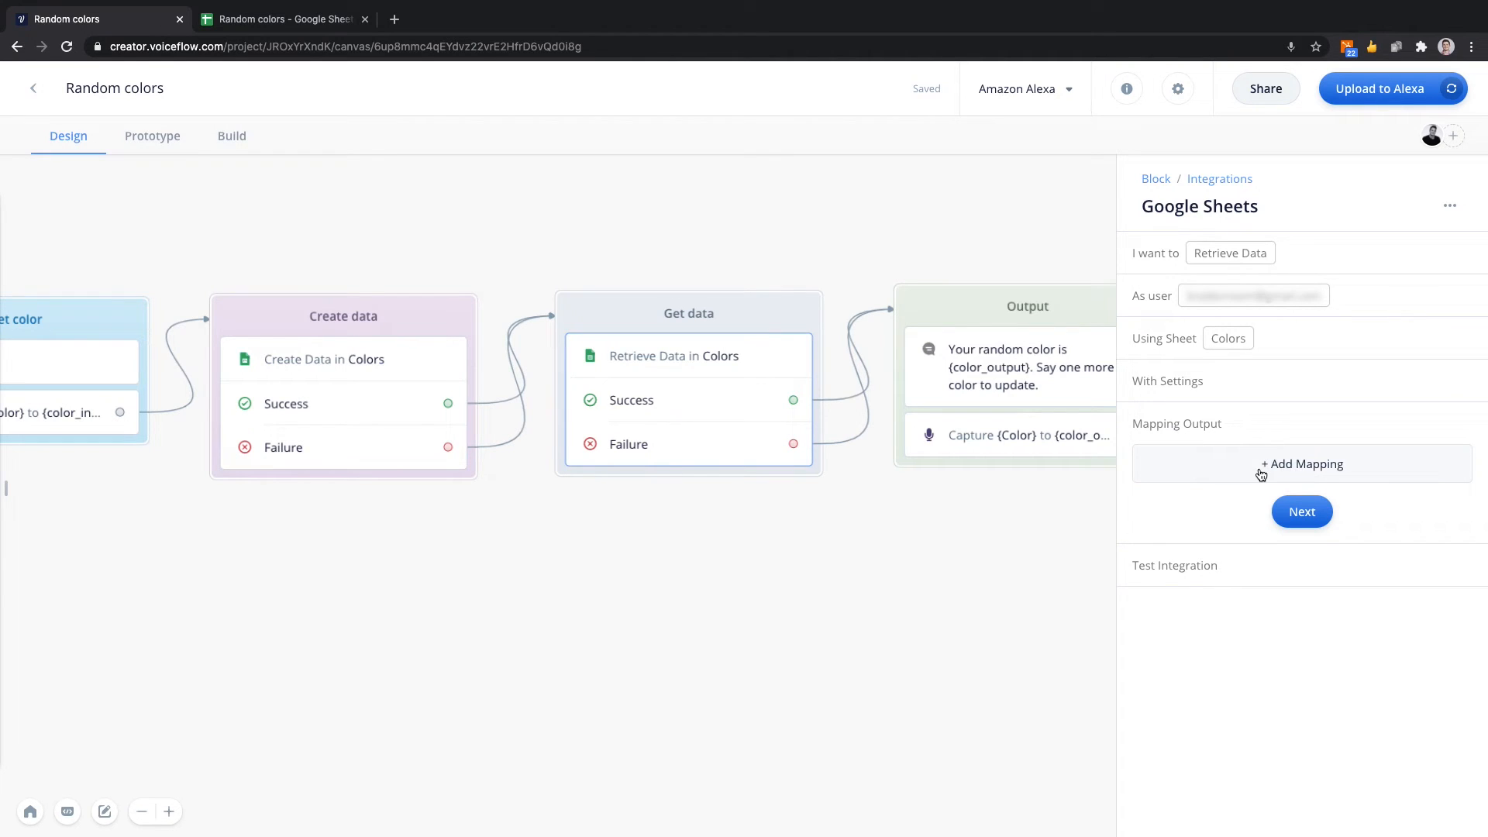
Add an output mapping for the Colors (0) column and check where that column meets row 14 in the spreadsheet.
left_click(1258, 475)
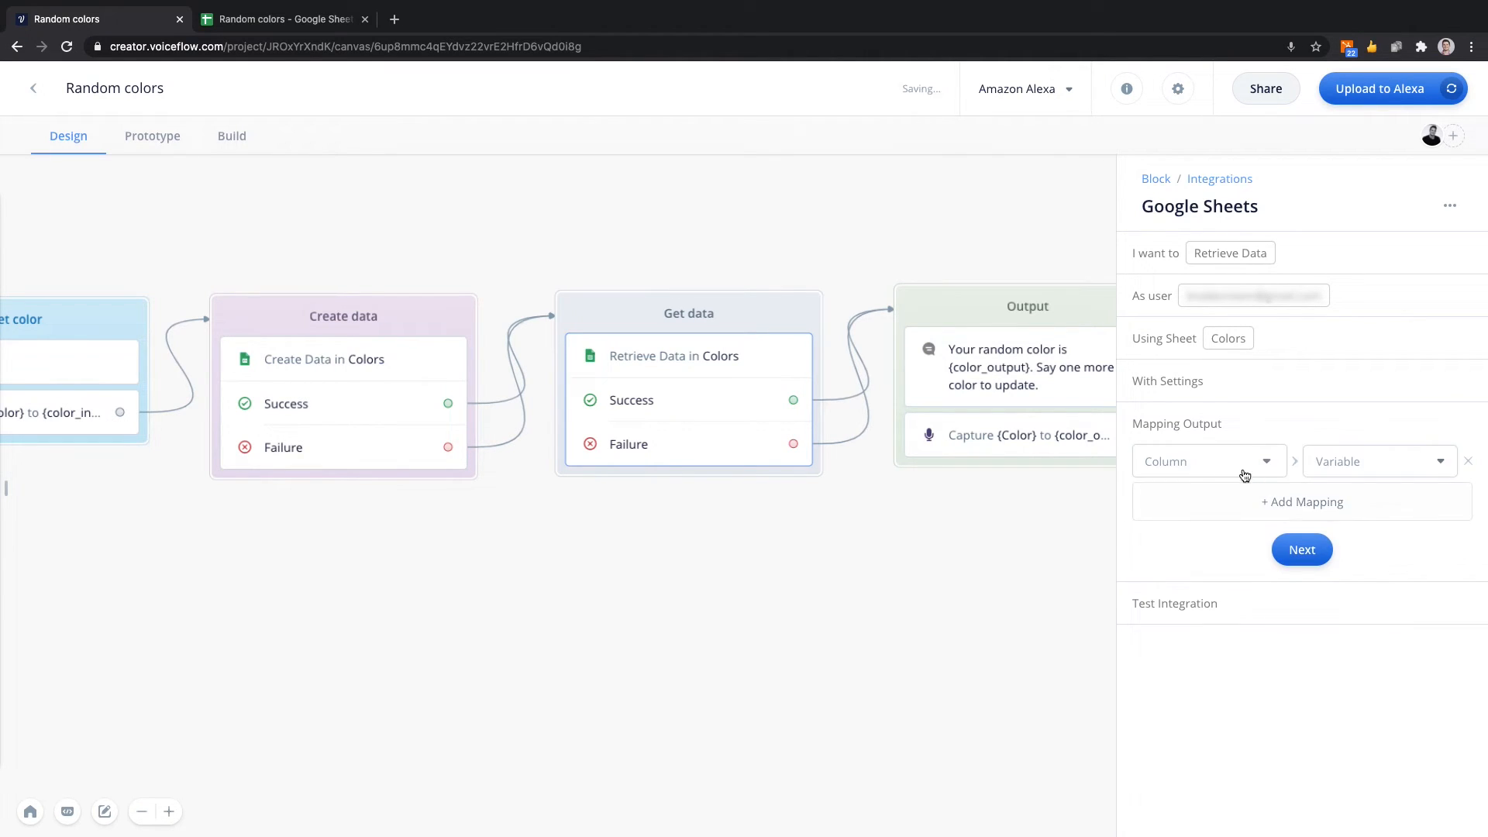
left_click(1207, 470)
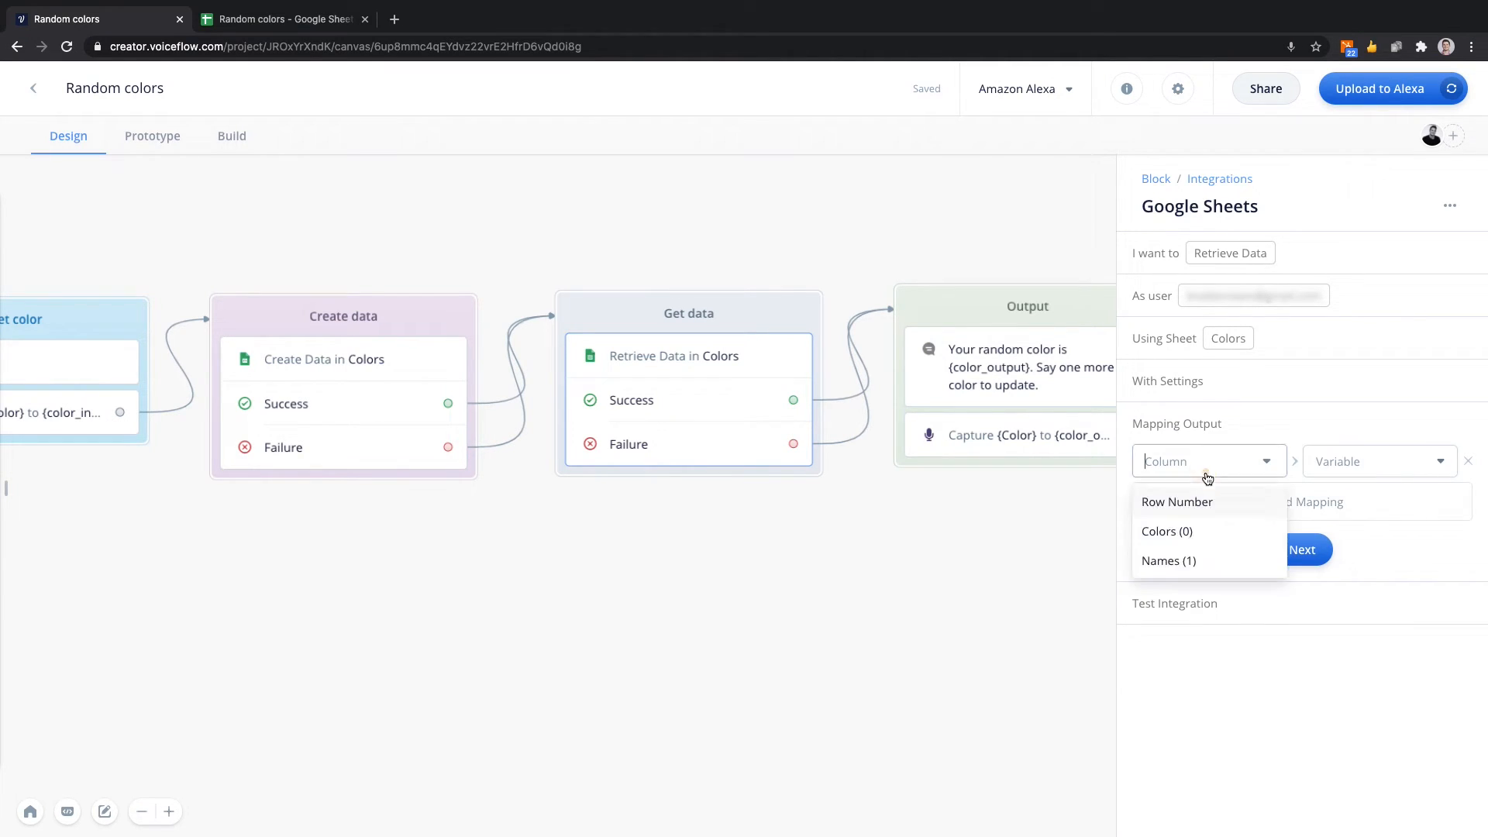
left_click(1207, 538)
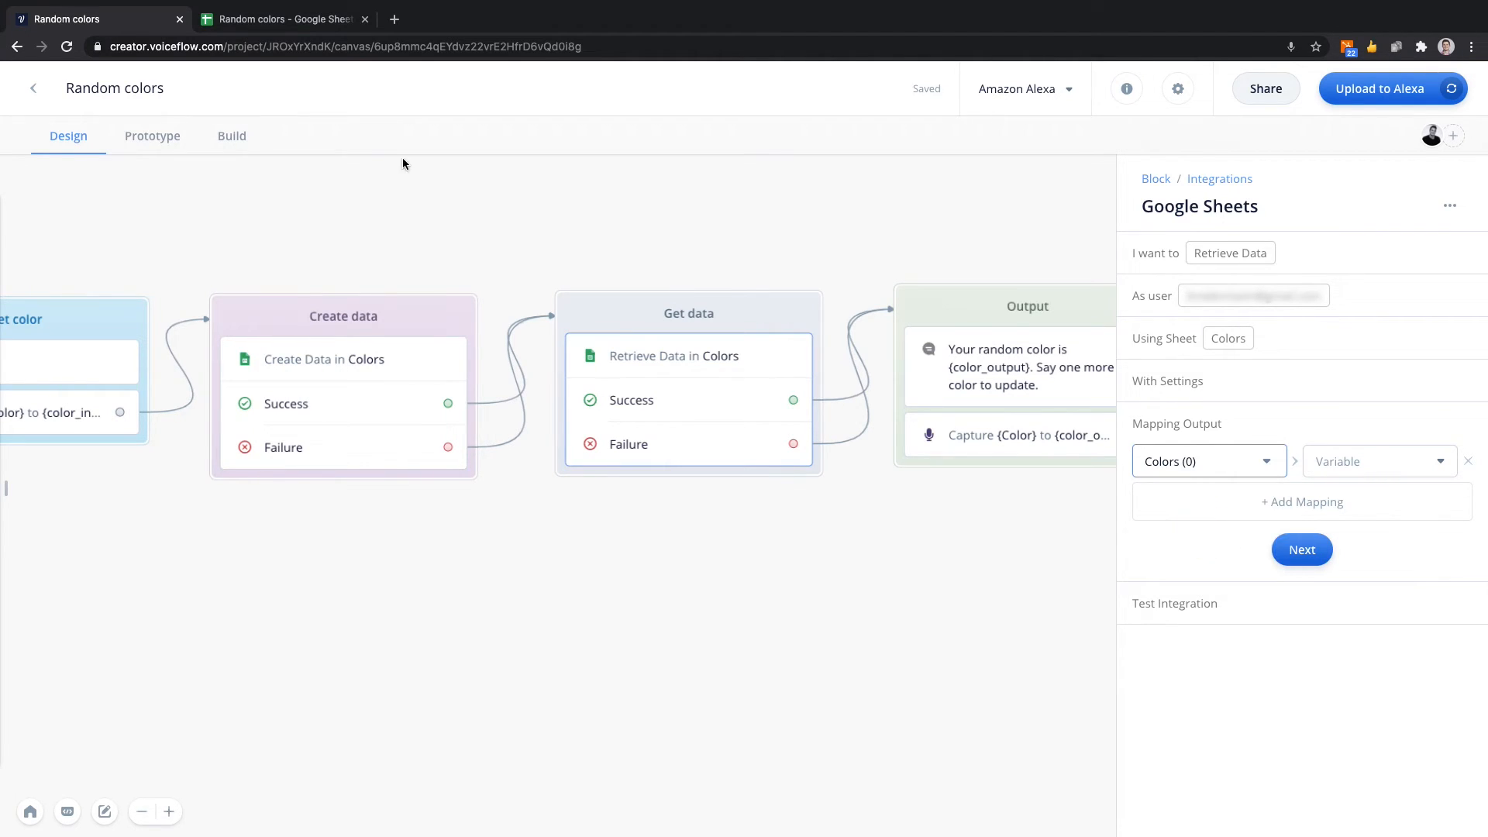
left_click(288, 19)
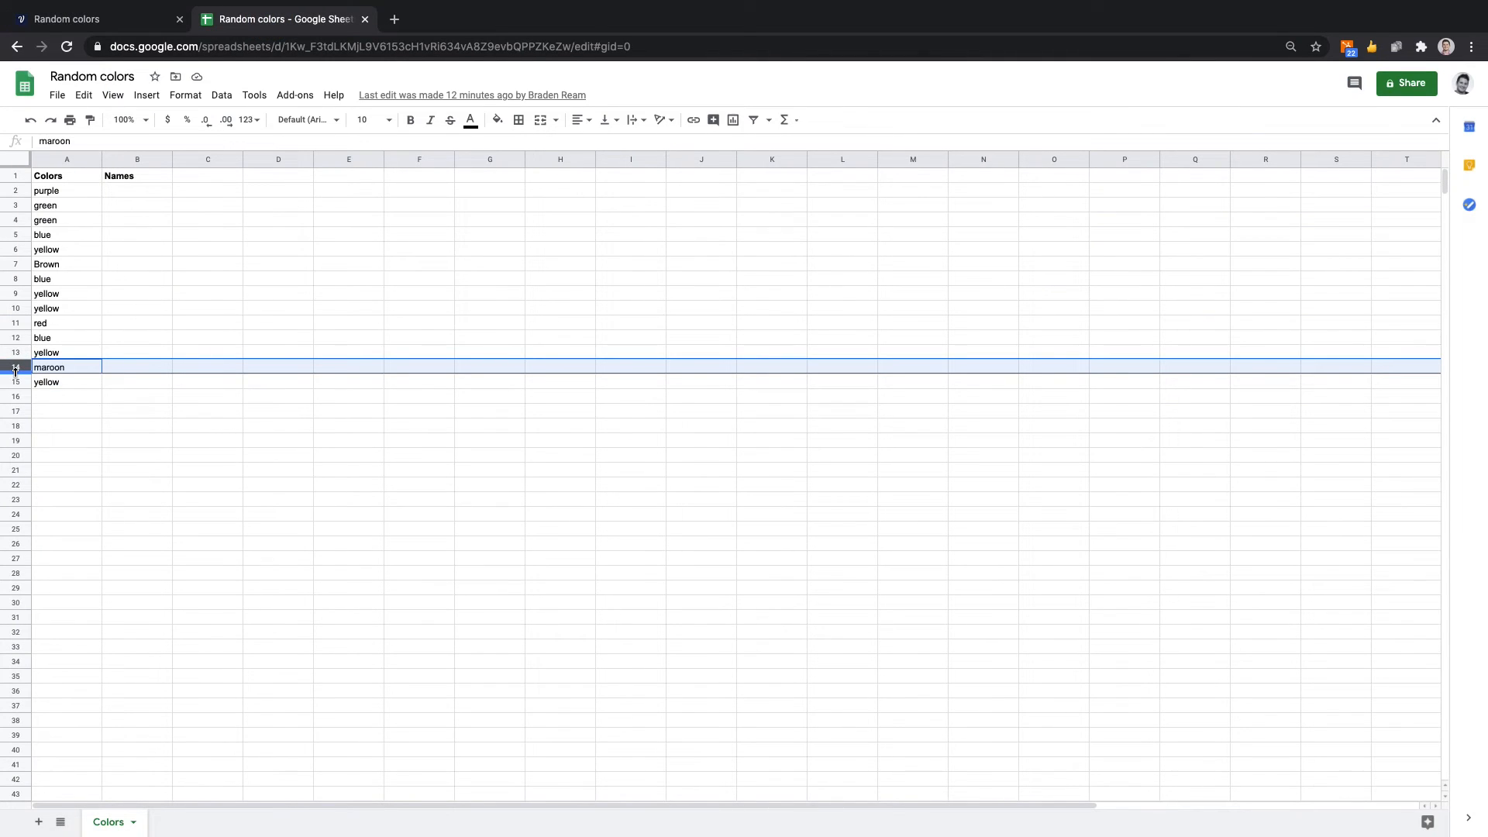
left_click(64, 155)
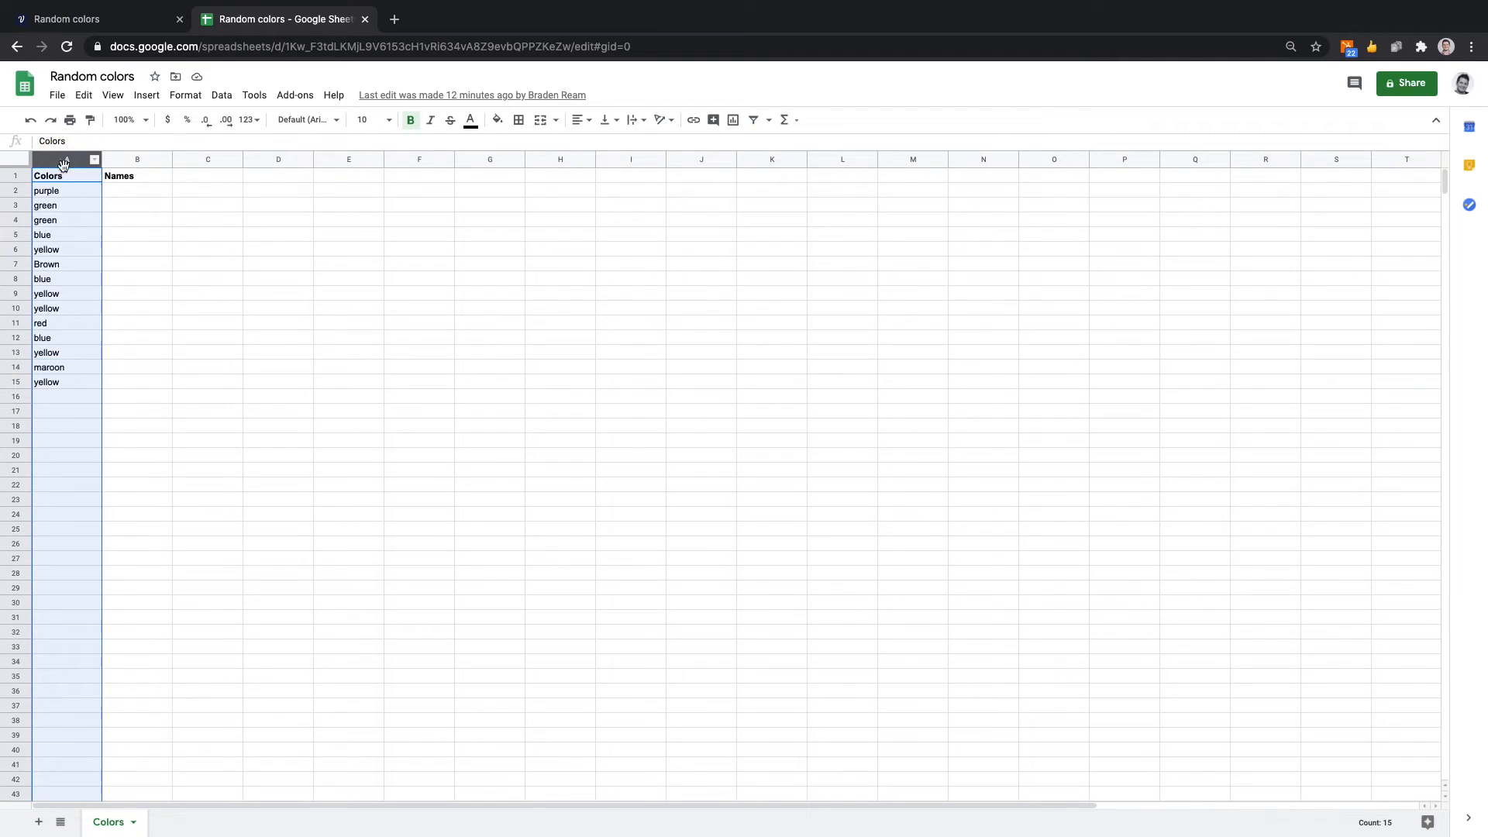
left_click(17, 367)
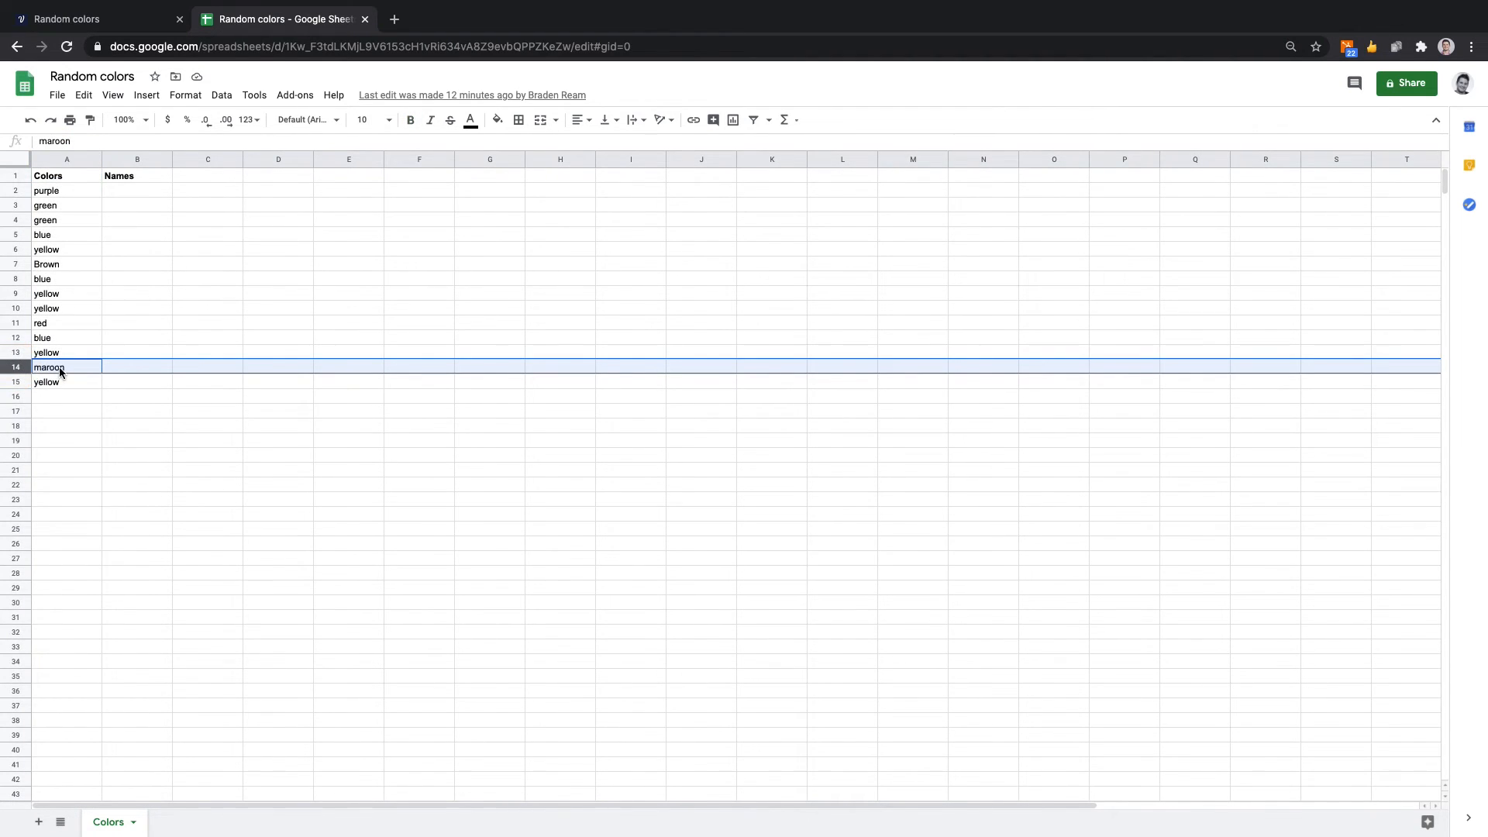
key("ctrl+c")
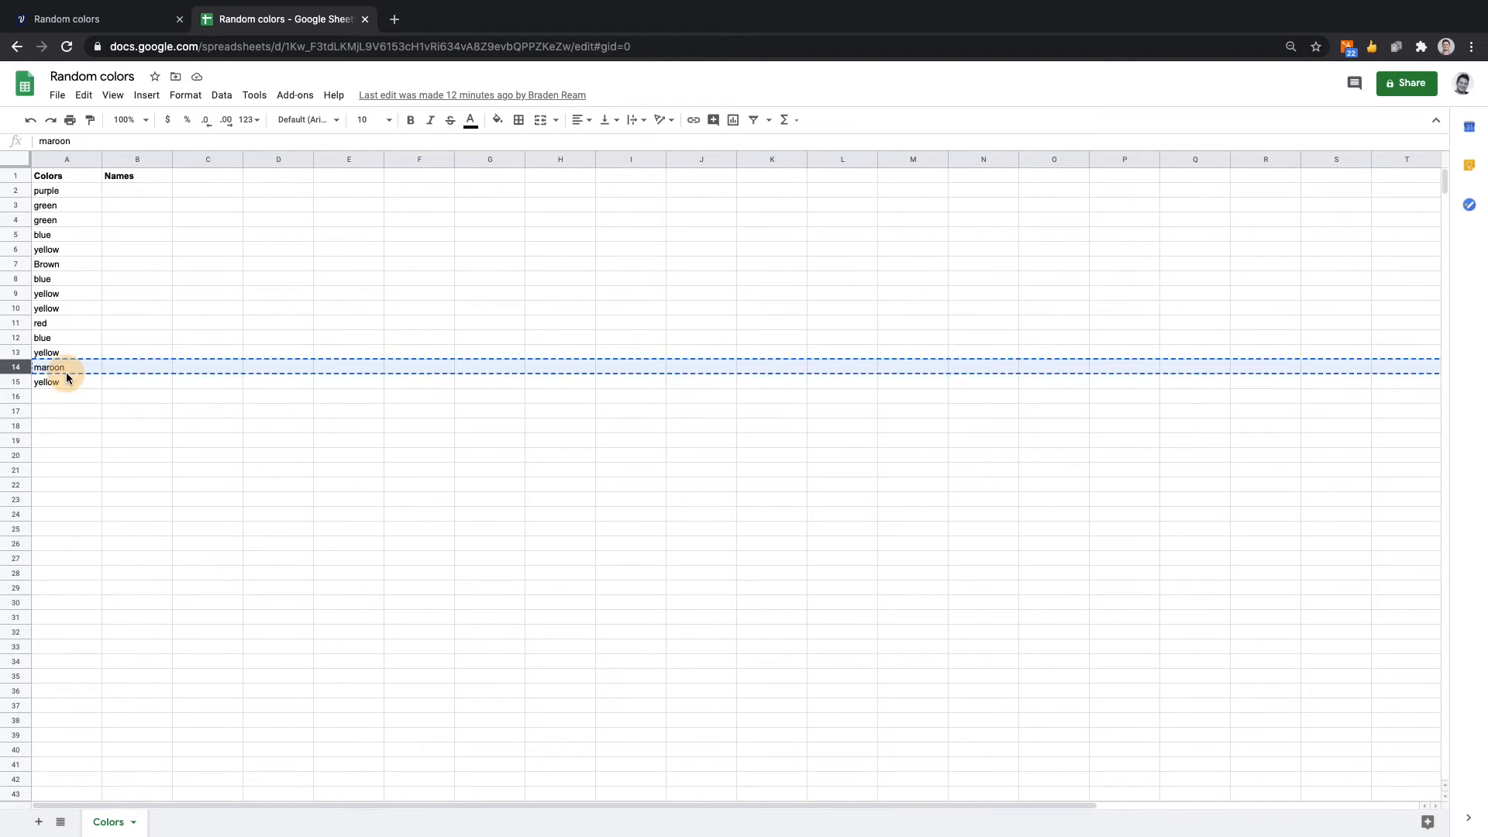
left_click(100, 19)
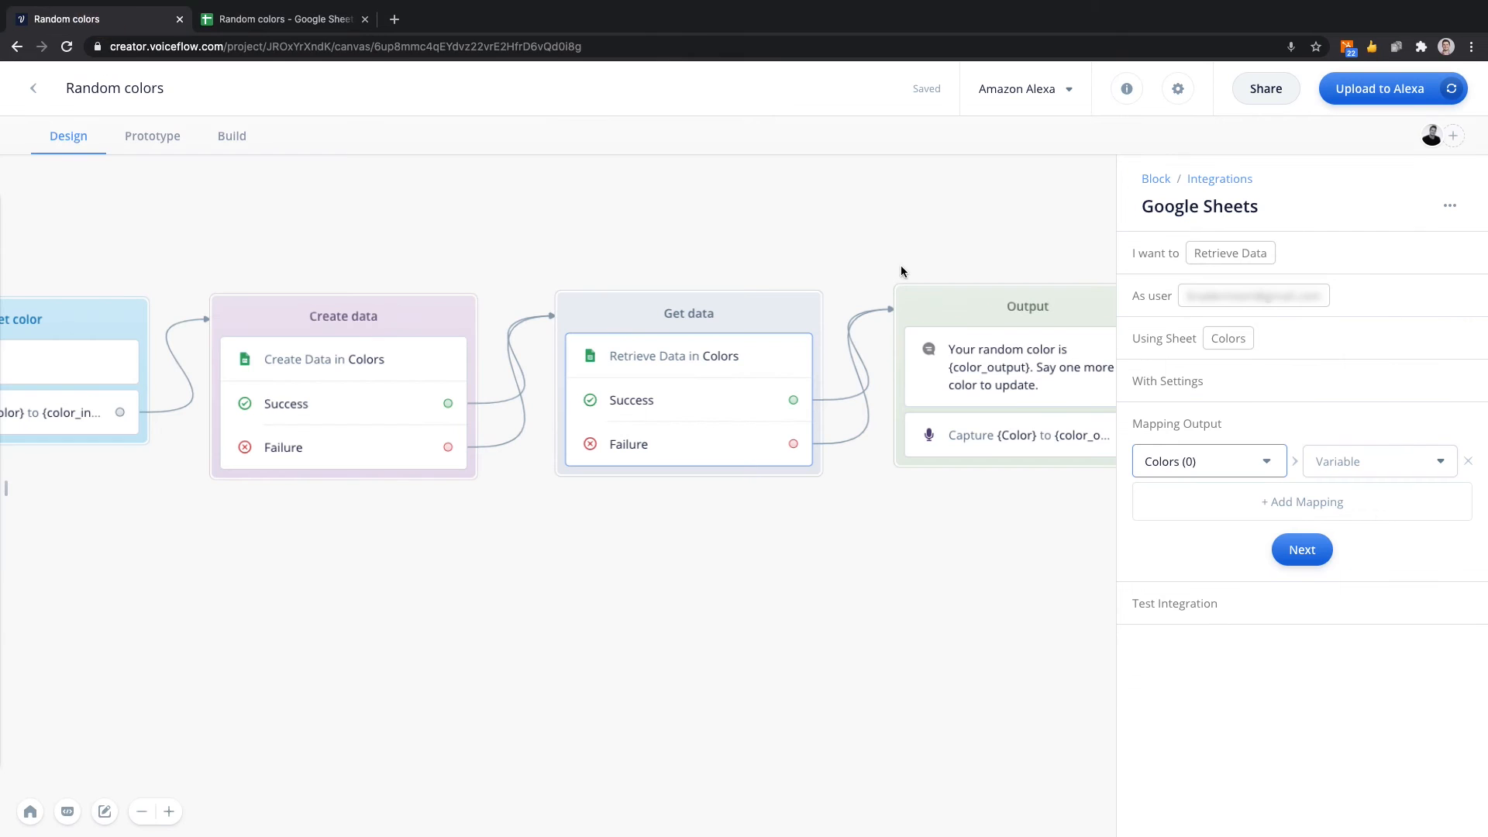
Map the Colors (0) column to the color_output variable and test the integration.
left_click(1333, 460)
type("out")
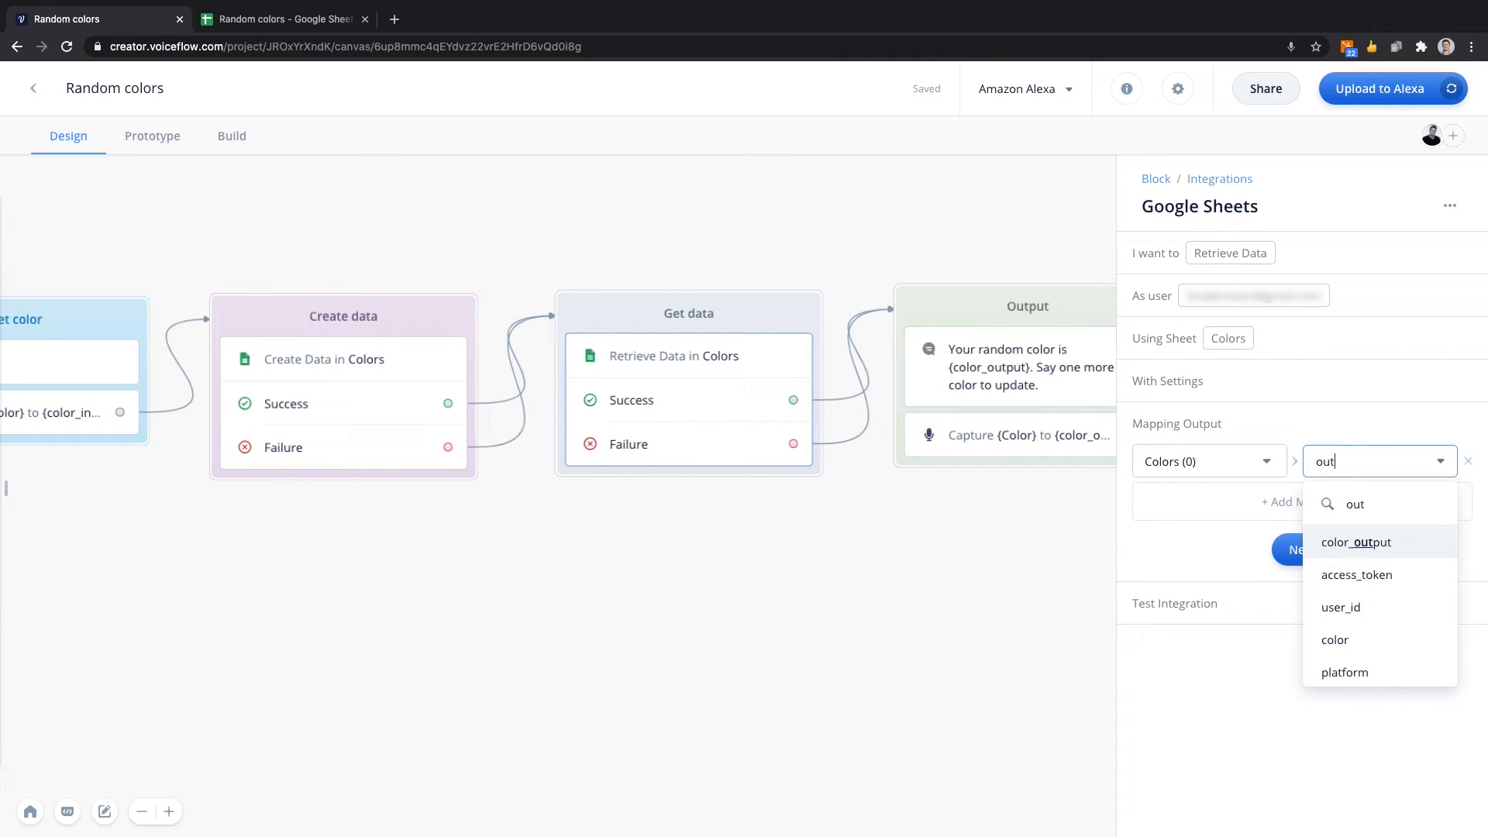
key("Escape")
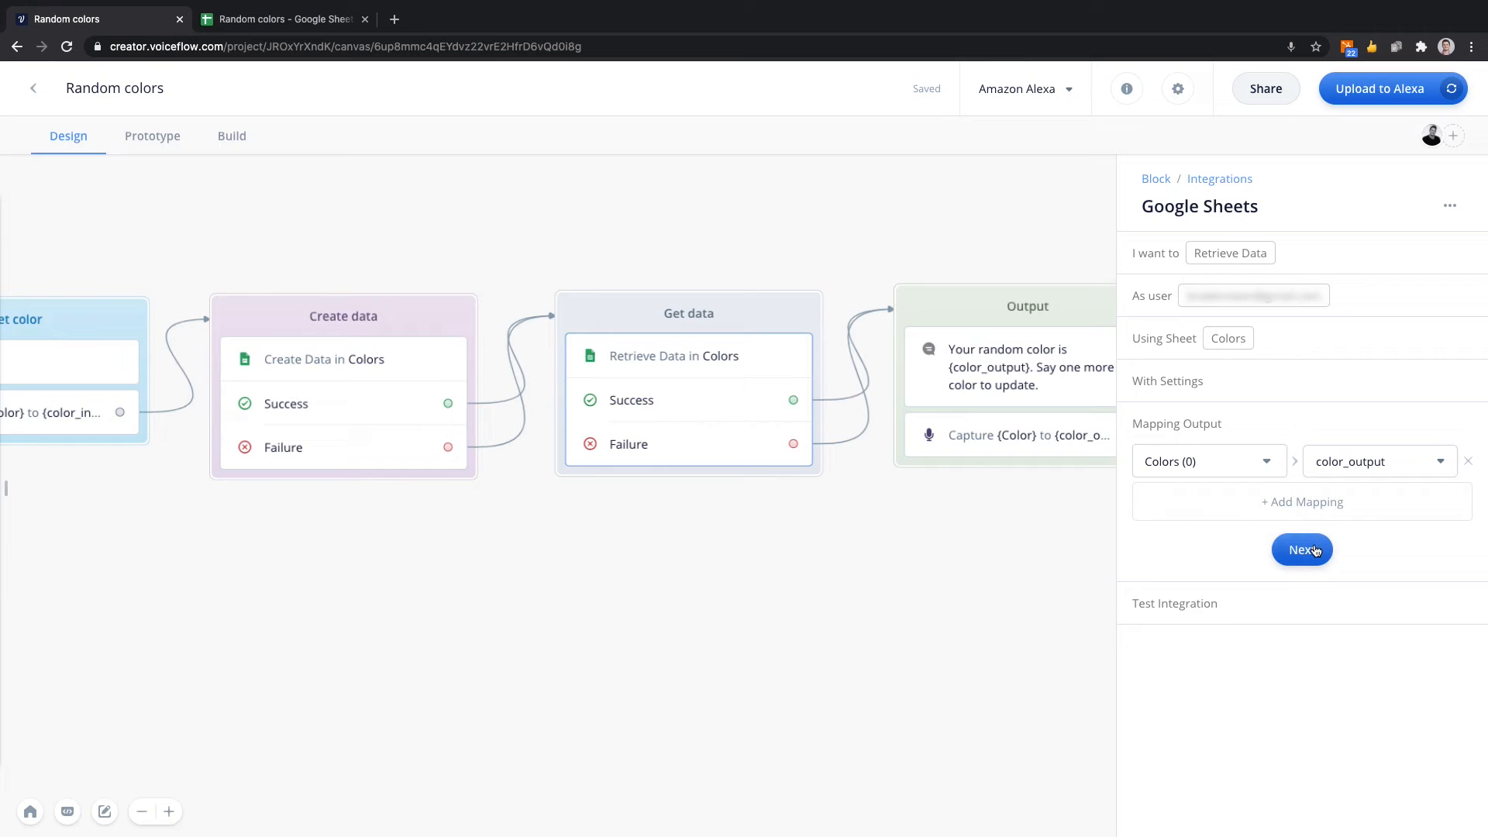
left_click(1315, 551)
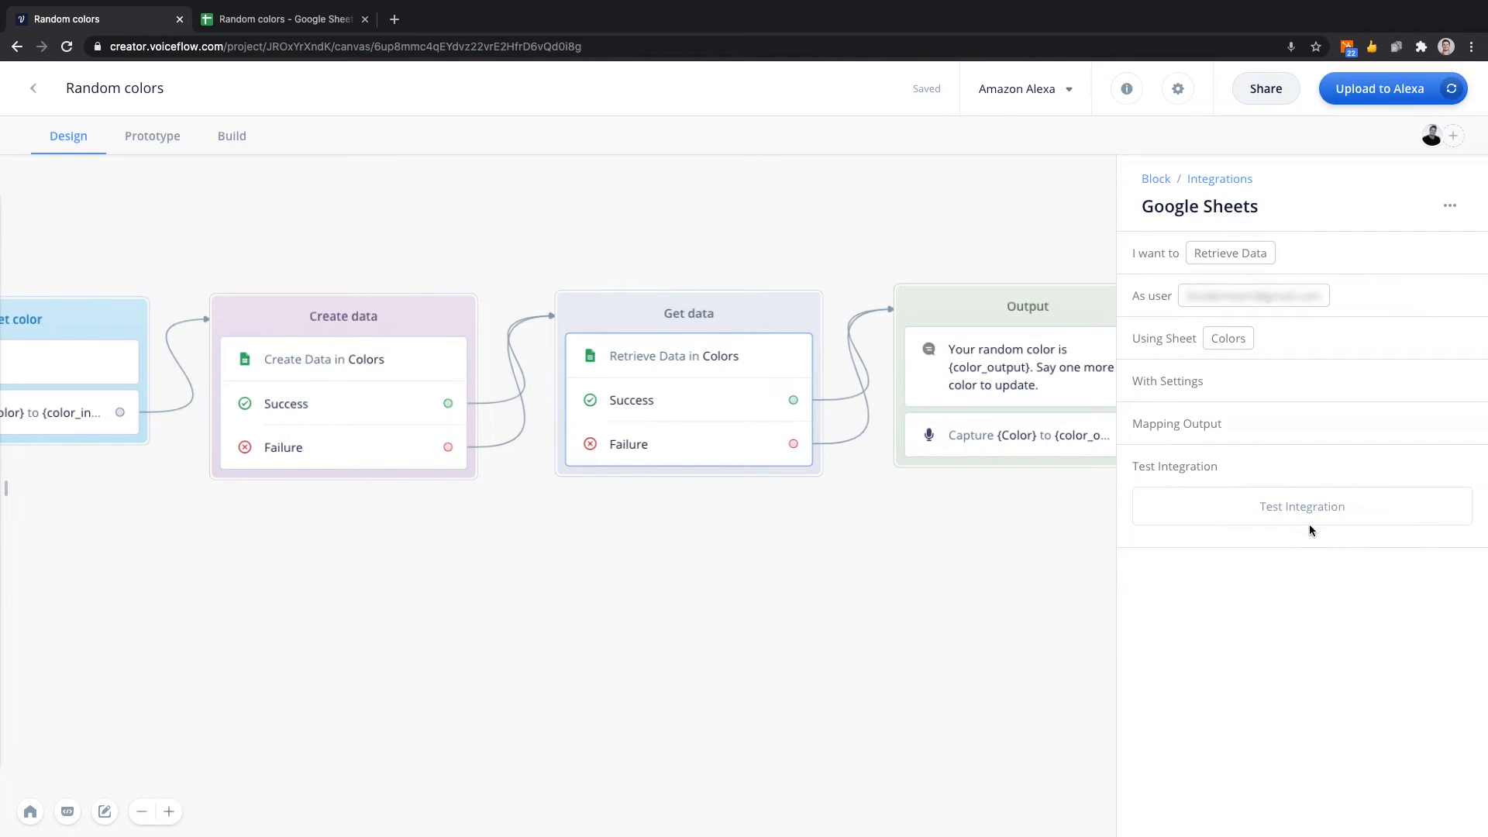
left_click(1308, 517)
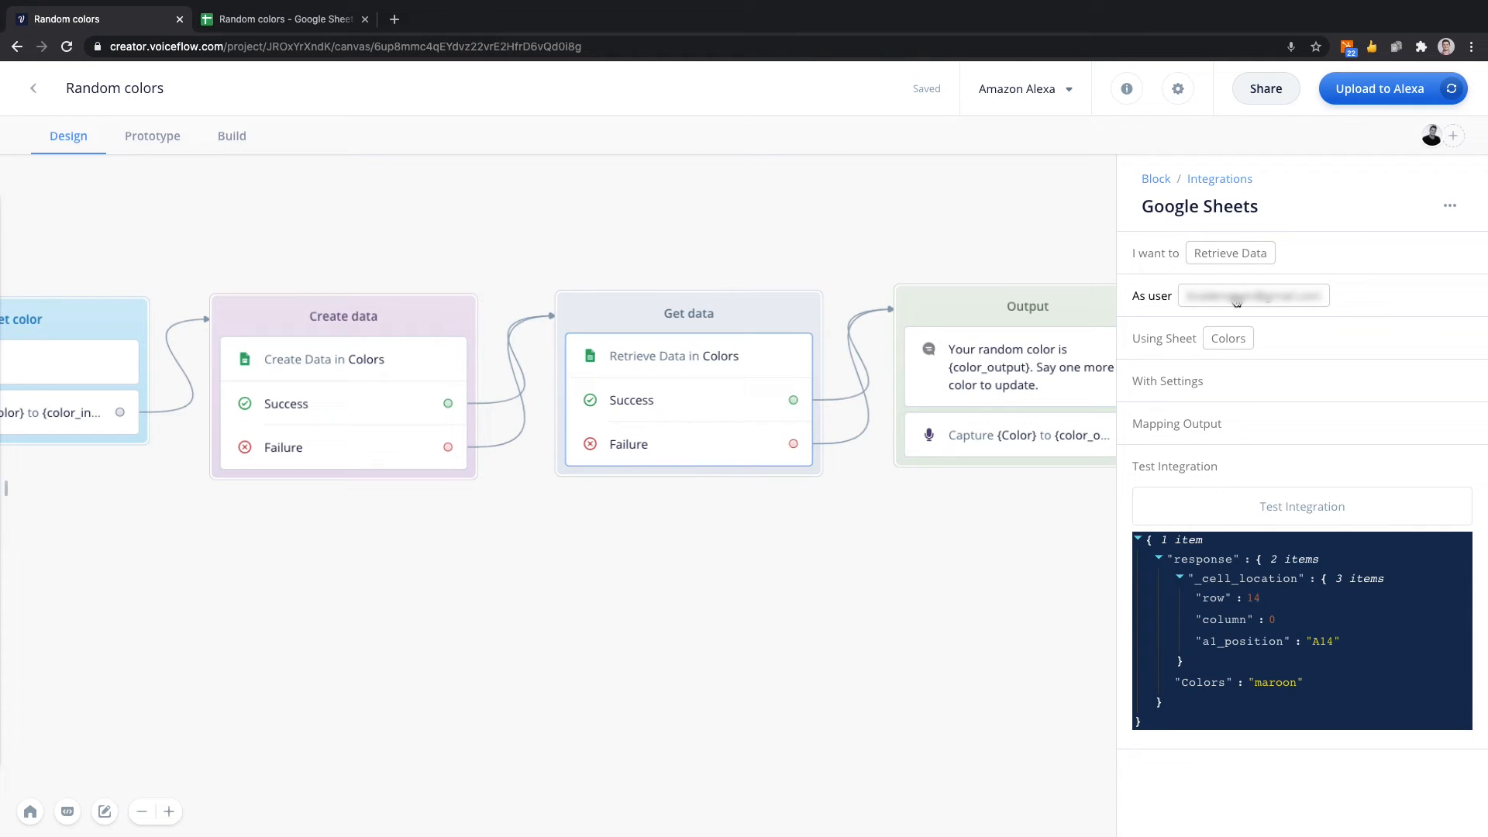
Review the retrieval settings and output mapping, and clear the Row Number match value so it is empty.
left_click(1277, 339)
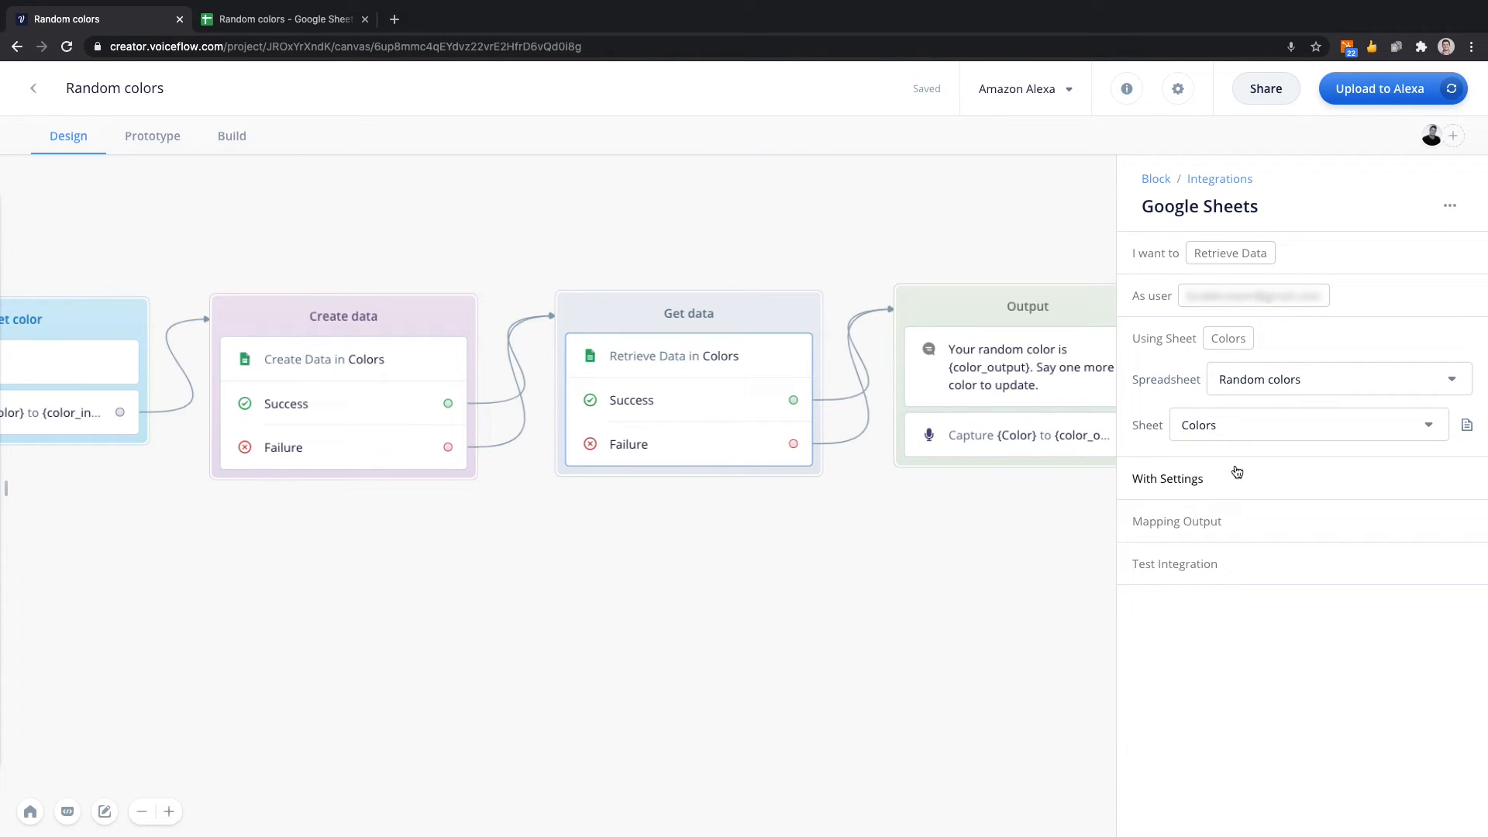
left_click(1188, 478)
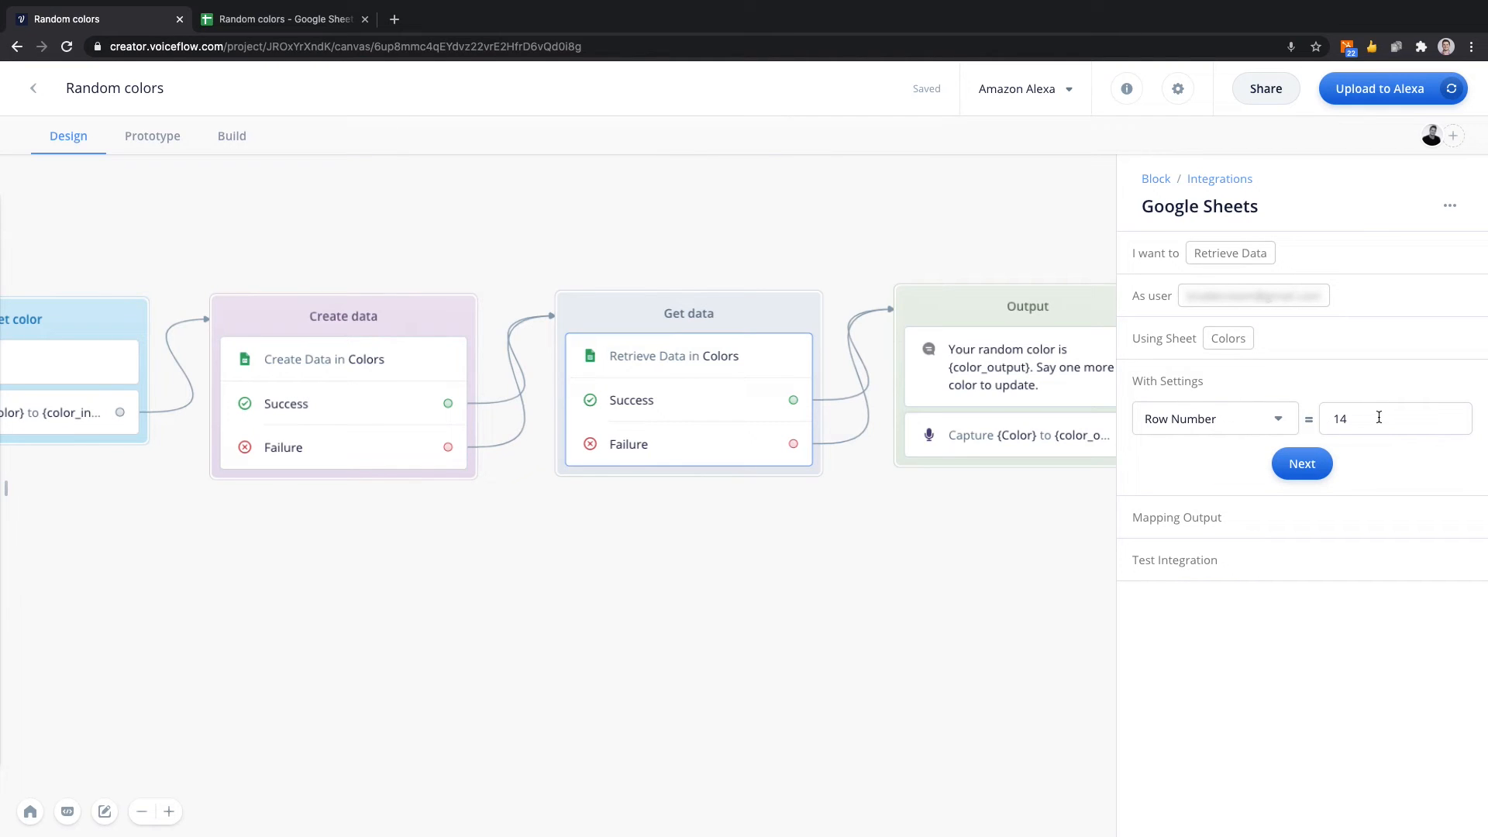
left_click(1253, 518)
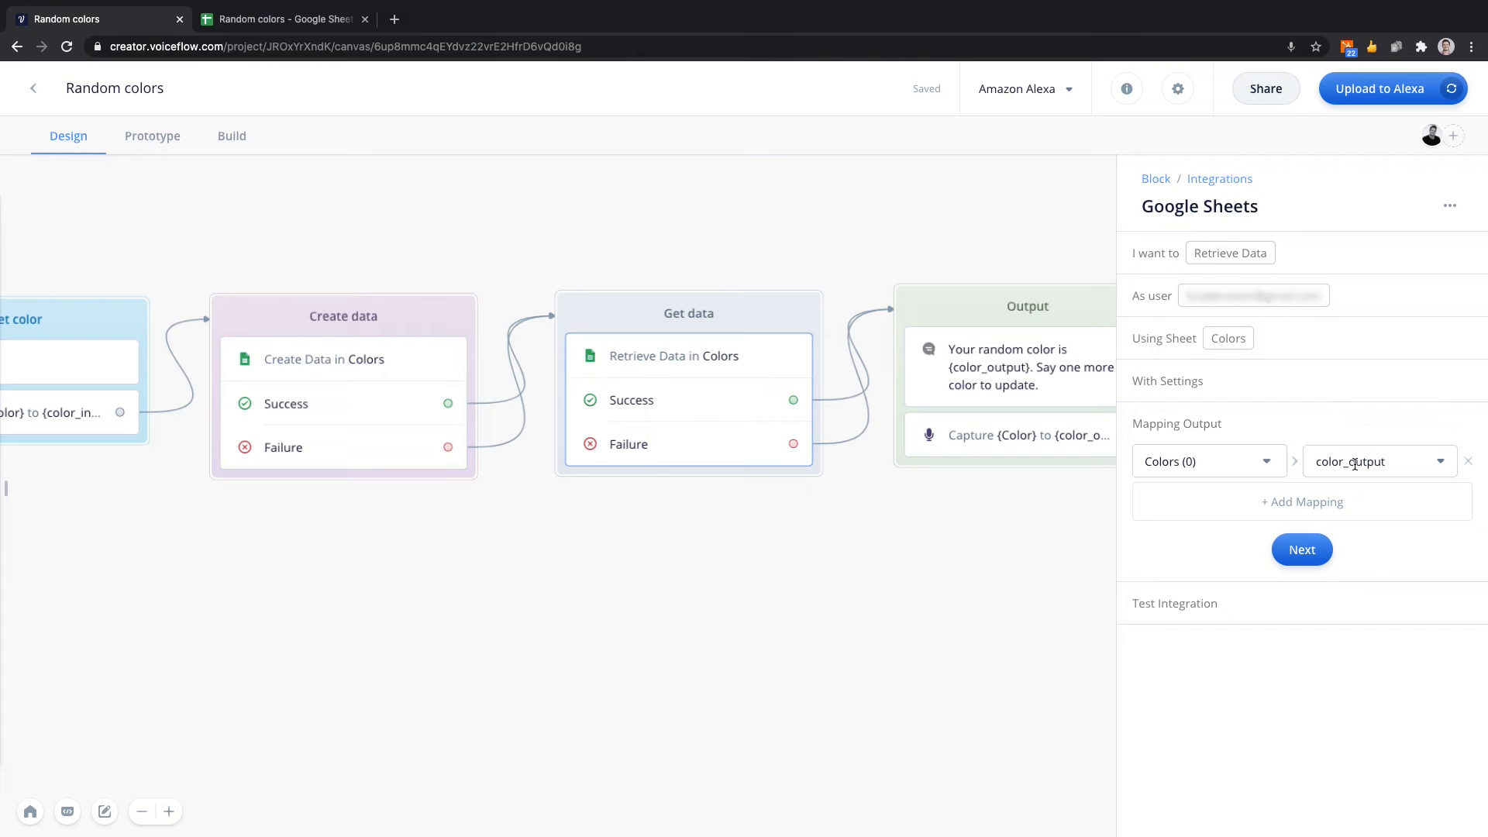
left_click(1250, 391)
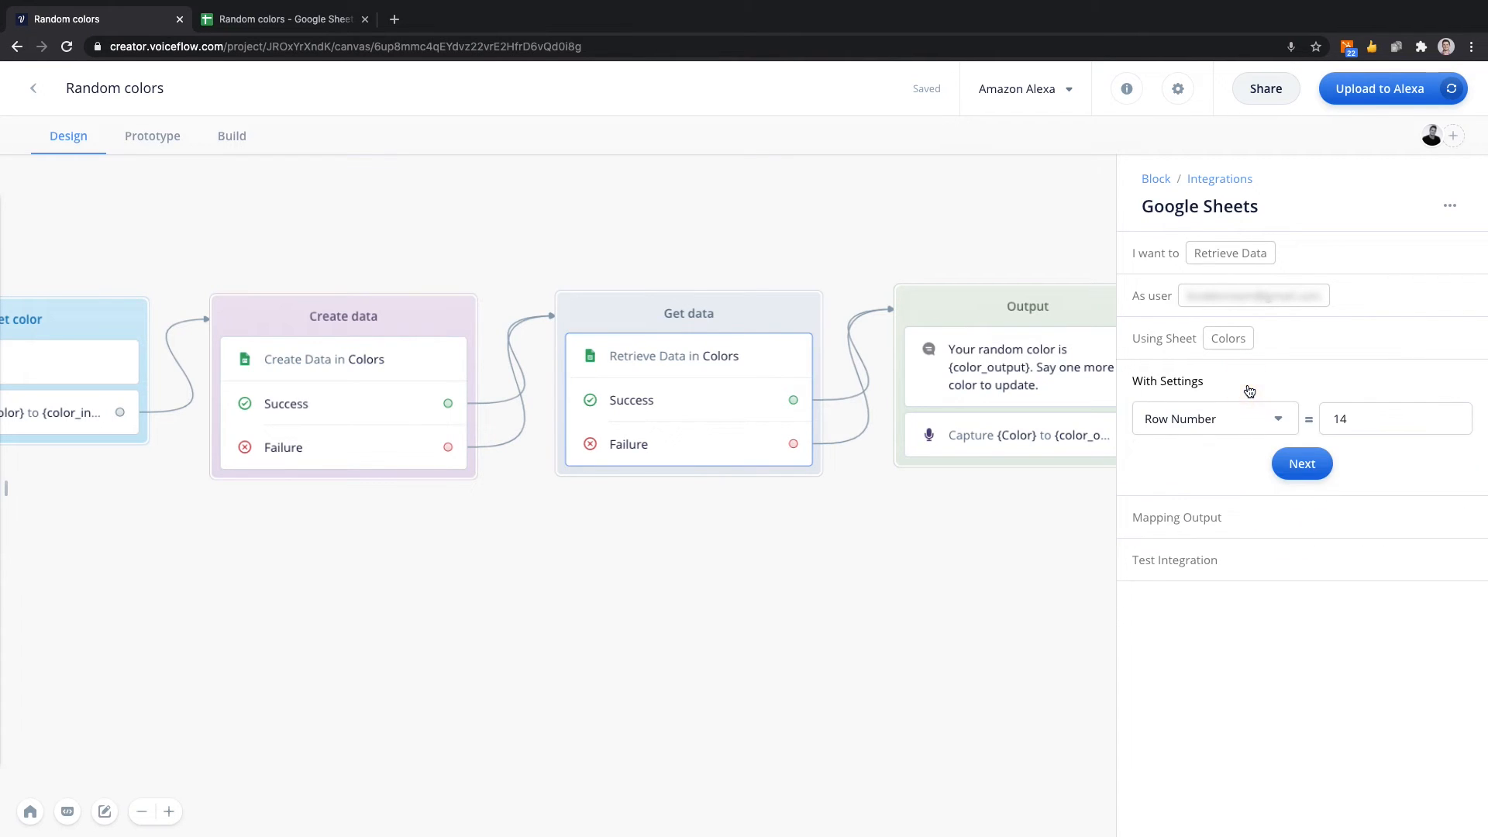
left_click(1366, 419)
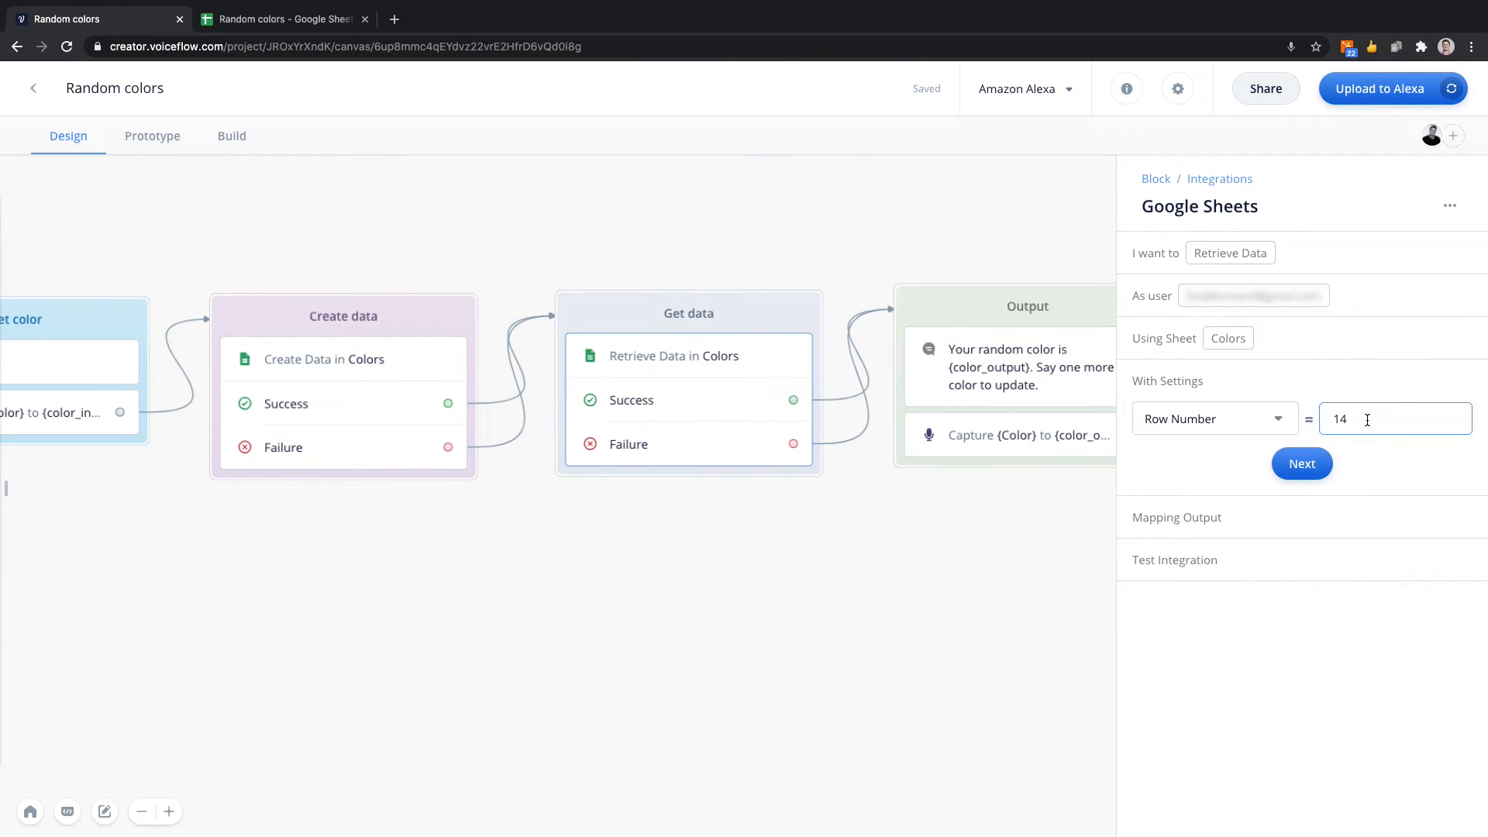
key("BackSpace")
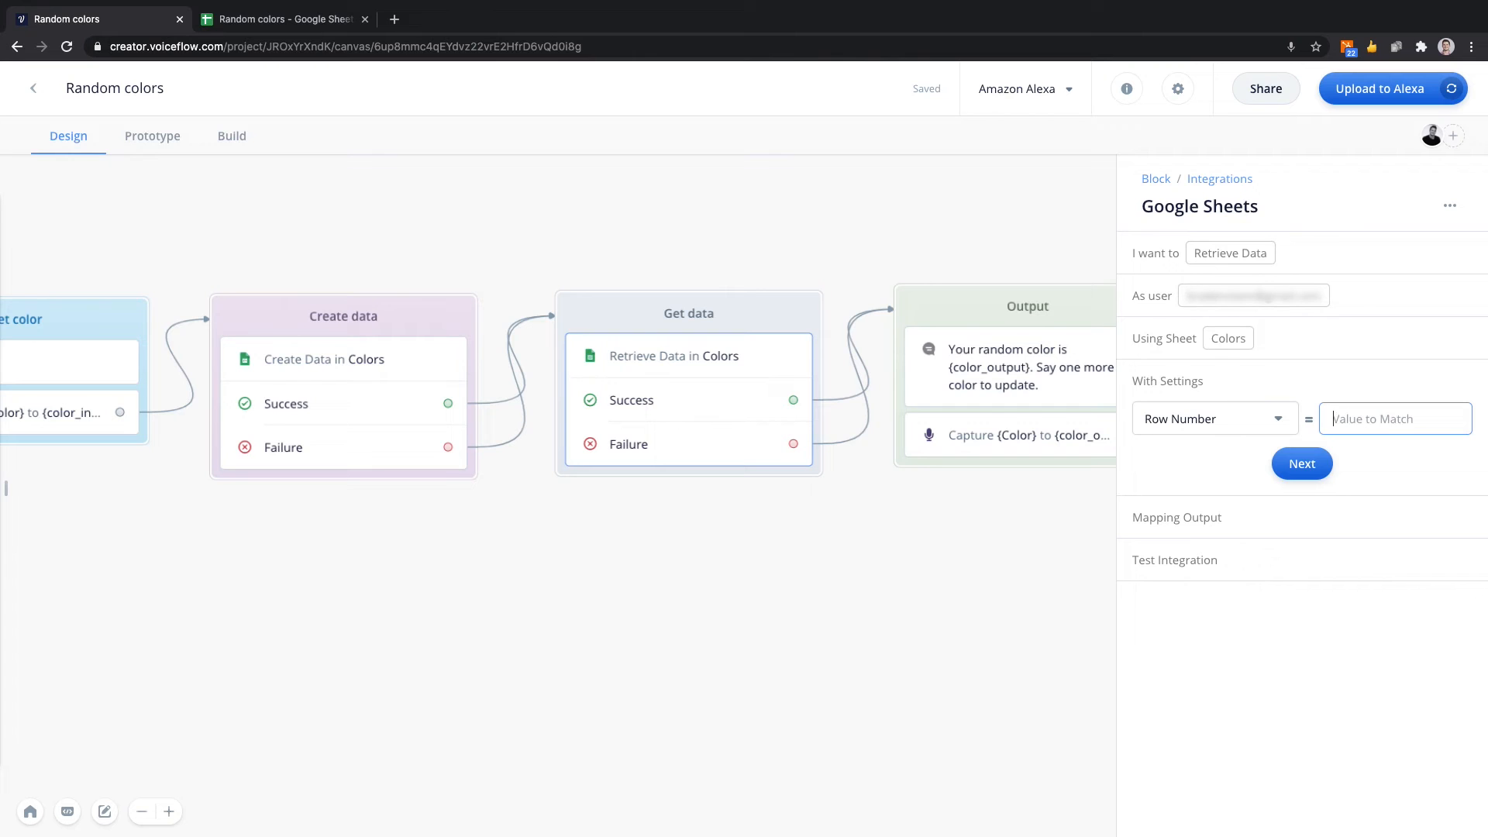
left_click(1310, 461)
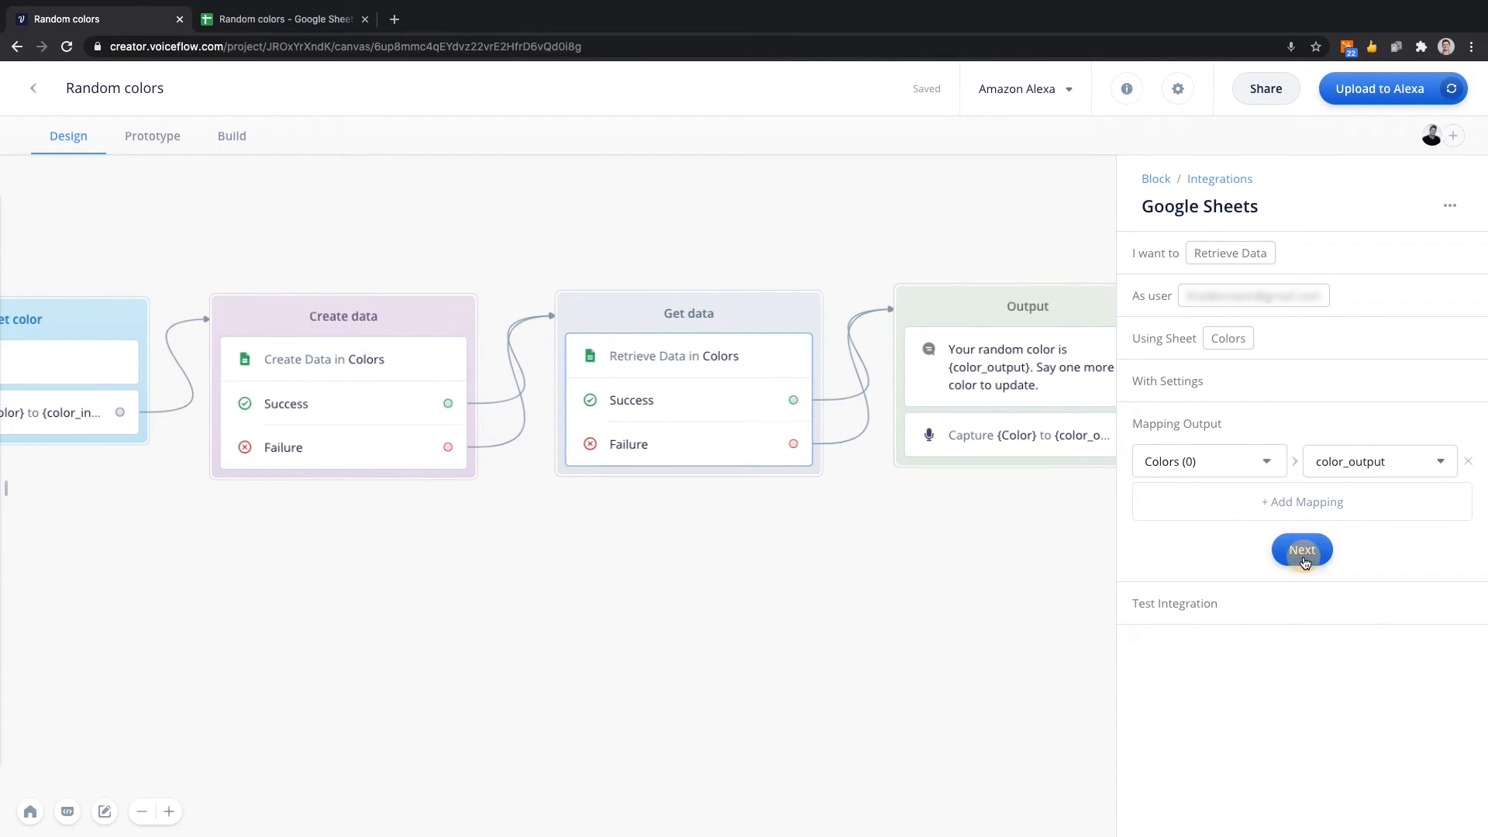
Test the integration several times with the empty match value and compare the returned colors with the Random colors spreadsheet.
left_click(1303, 552)
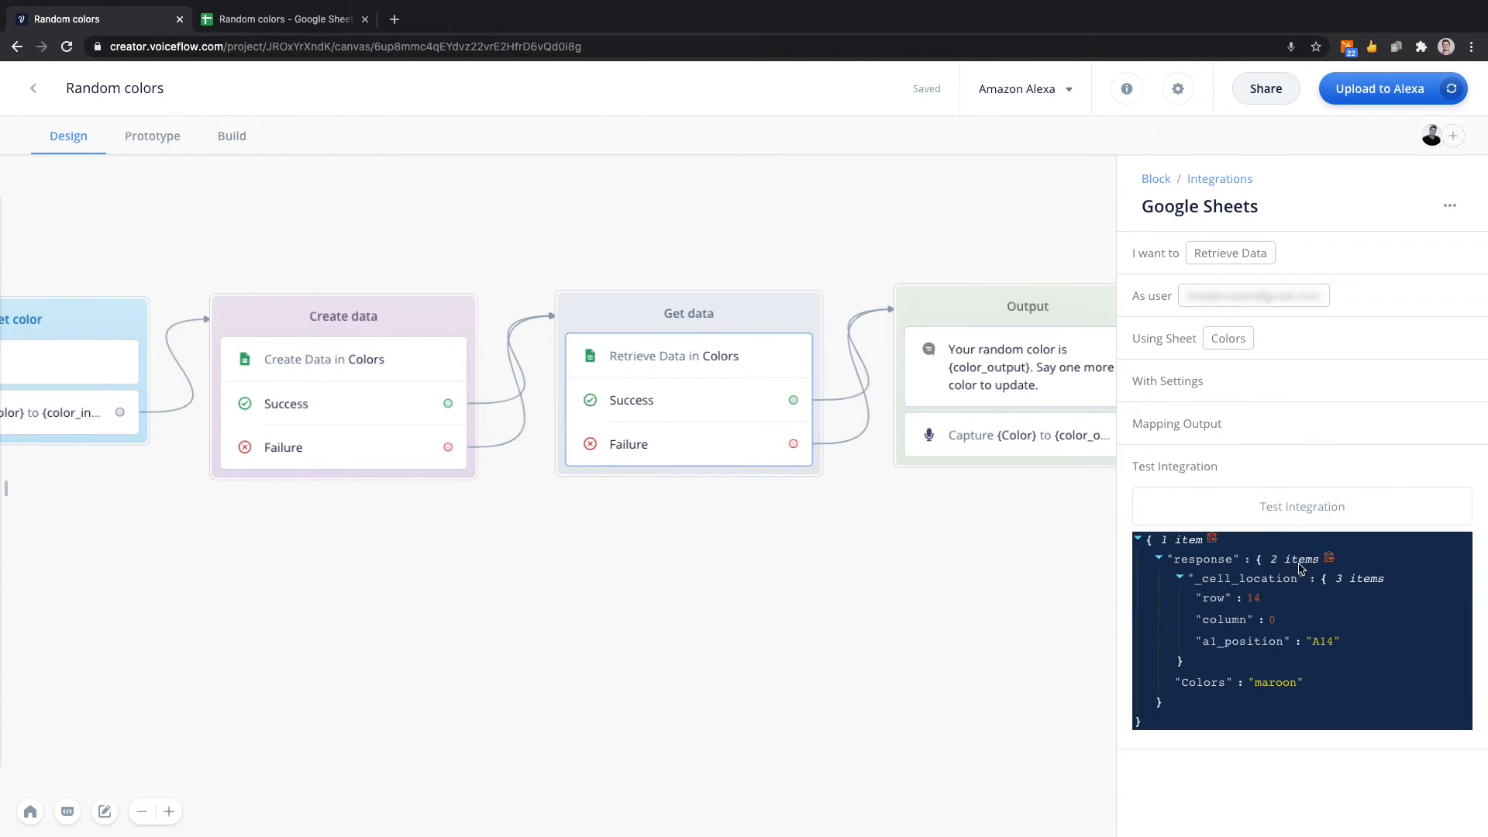
left_click(1310, 508)
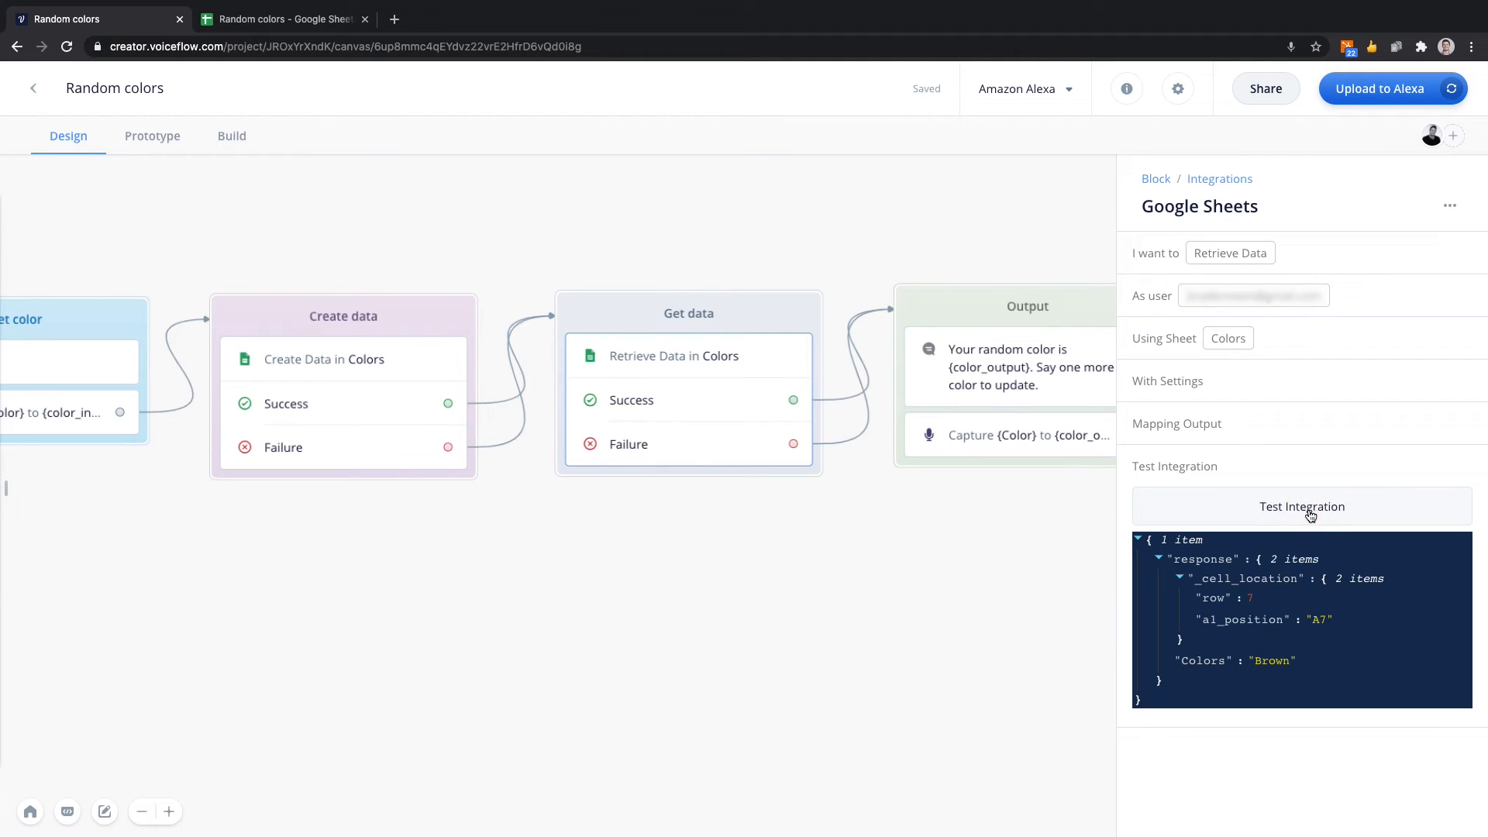
left_click(1311, 511)
left_click(1310, 509)
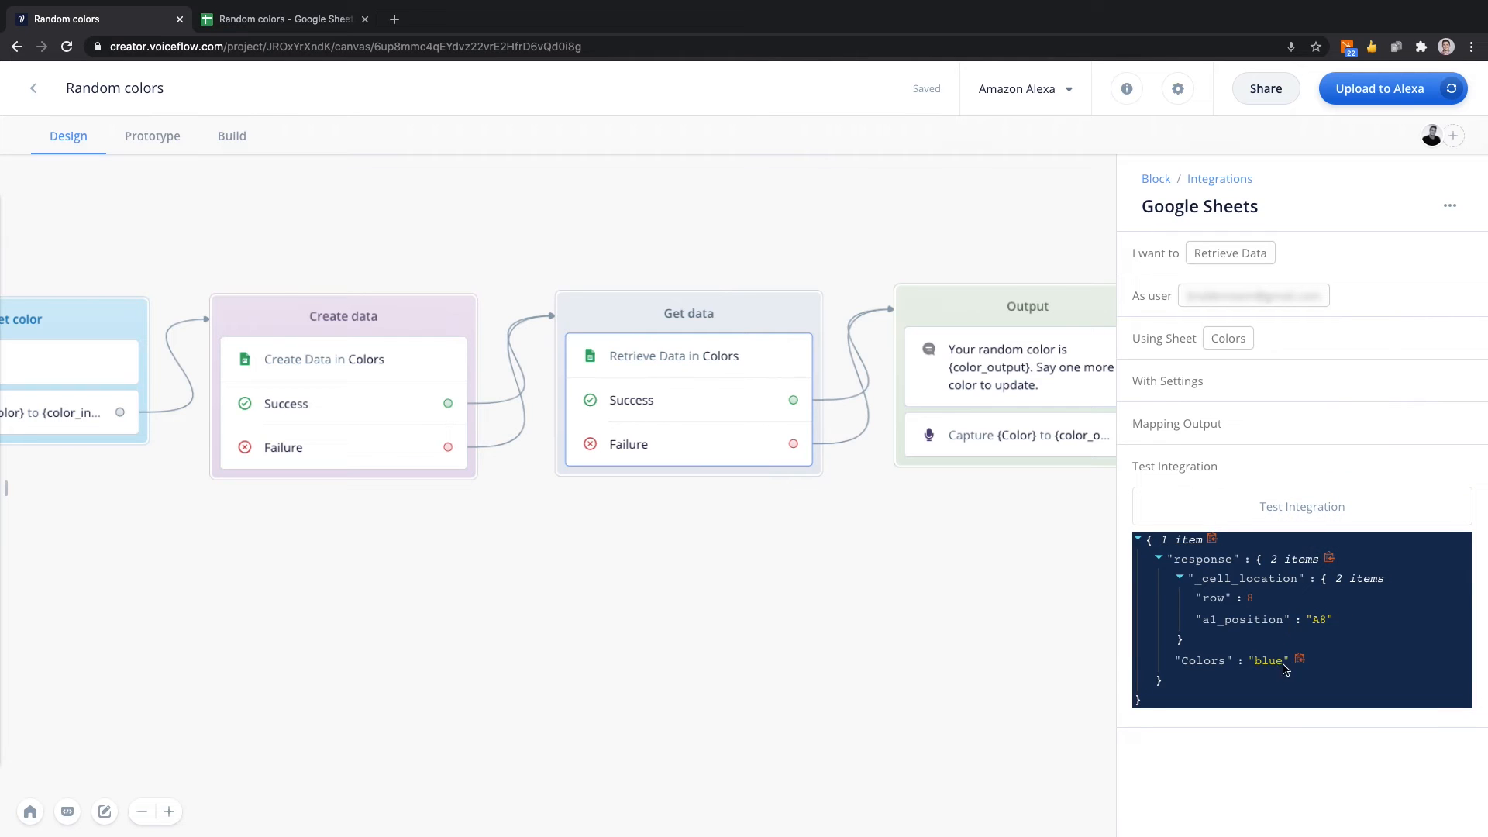
left_click(1310, 508)
left_click(300, 21)
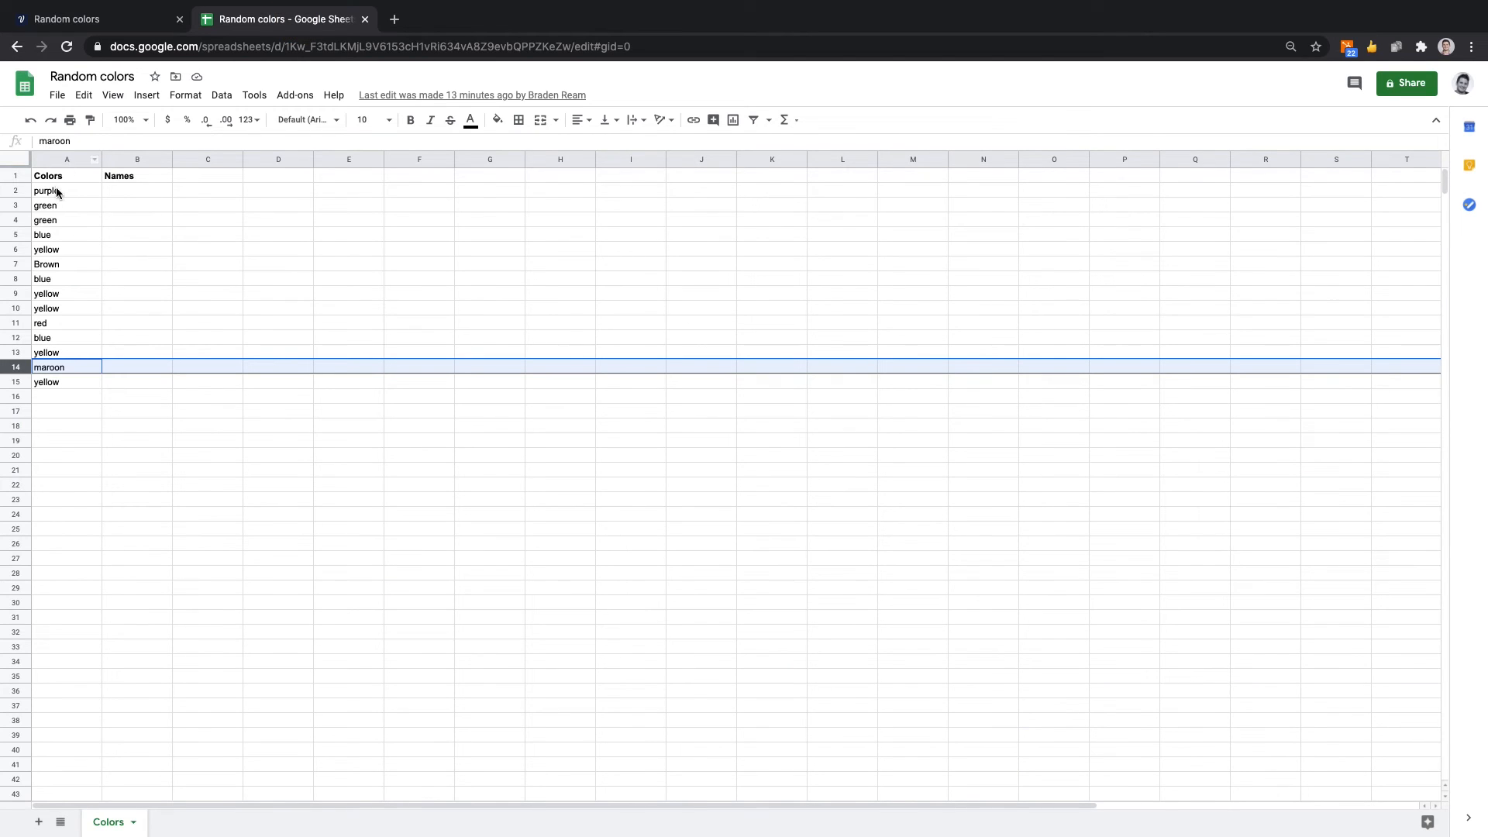
left_click(121, 19)
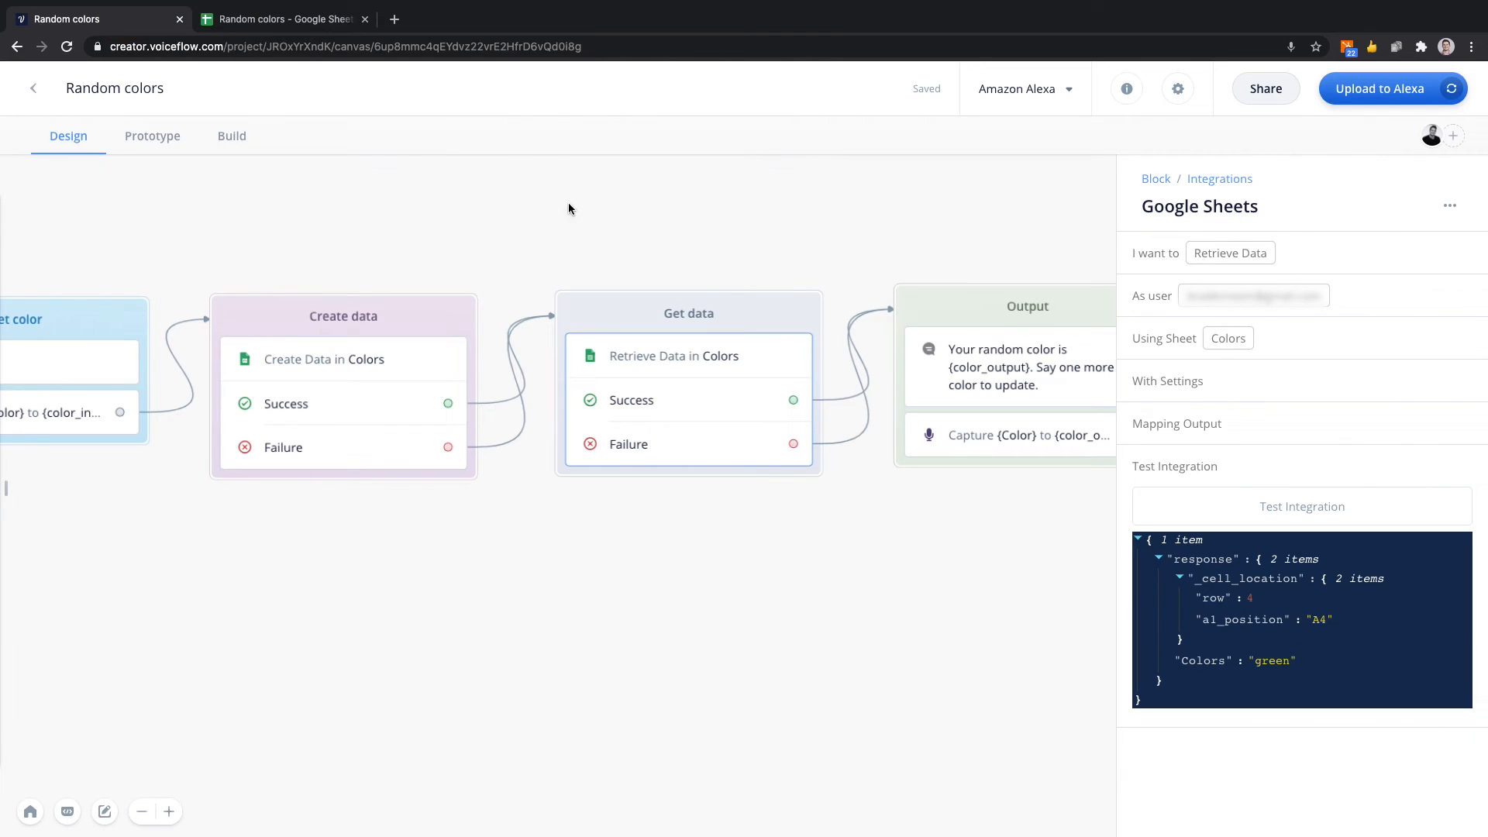
Set the Get data block's color to purple.
left_click(687, 220)
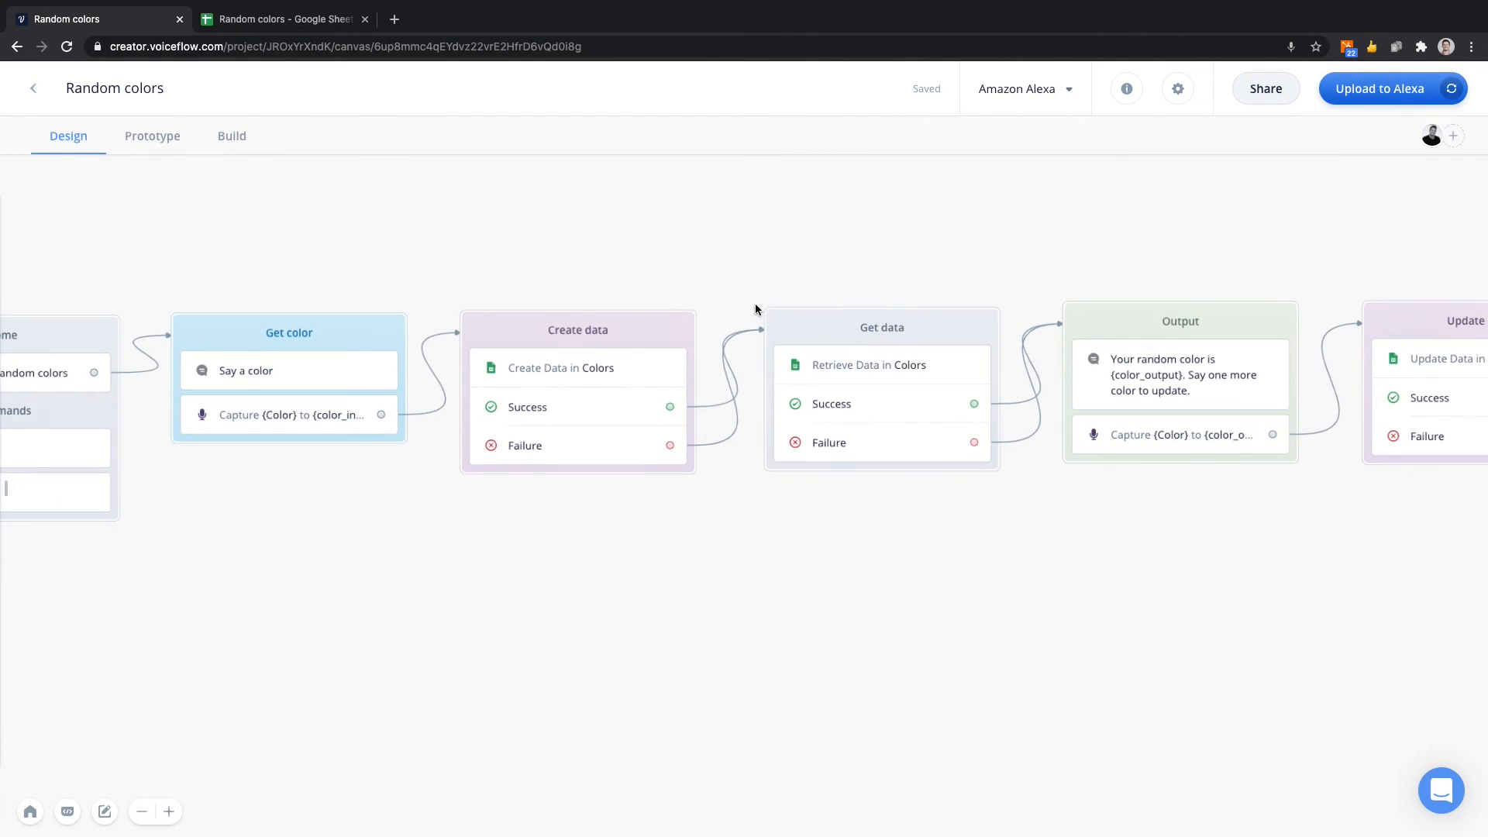
right_click(789, 331)
mouse_move(821, 420)
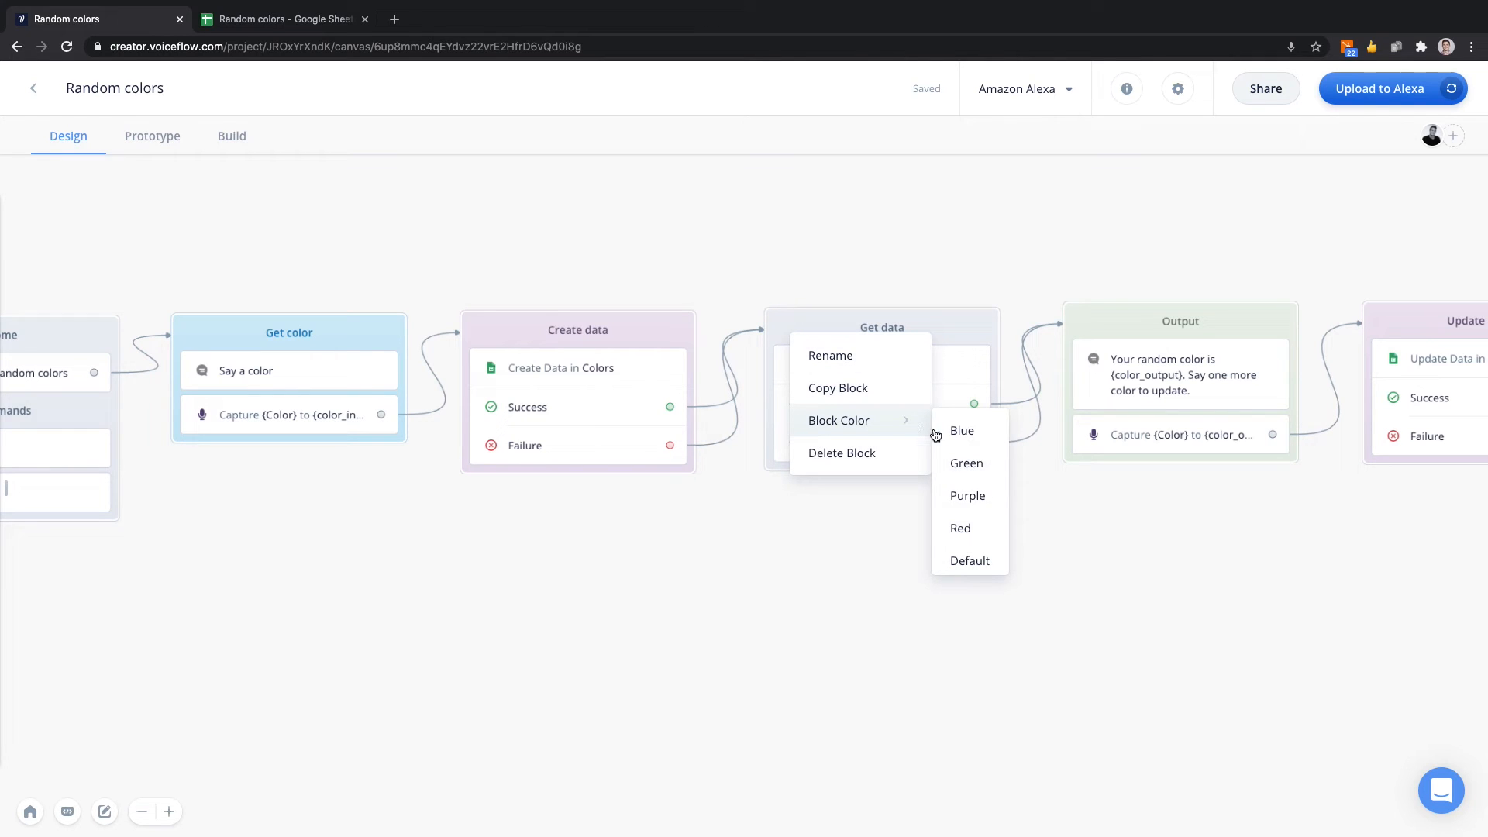
left_click(971, 495)
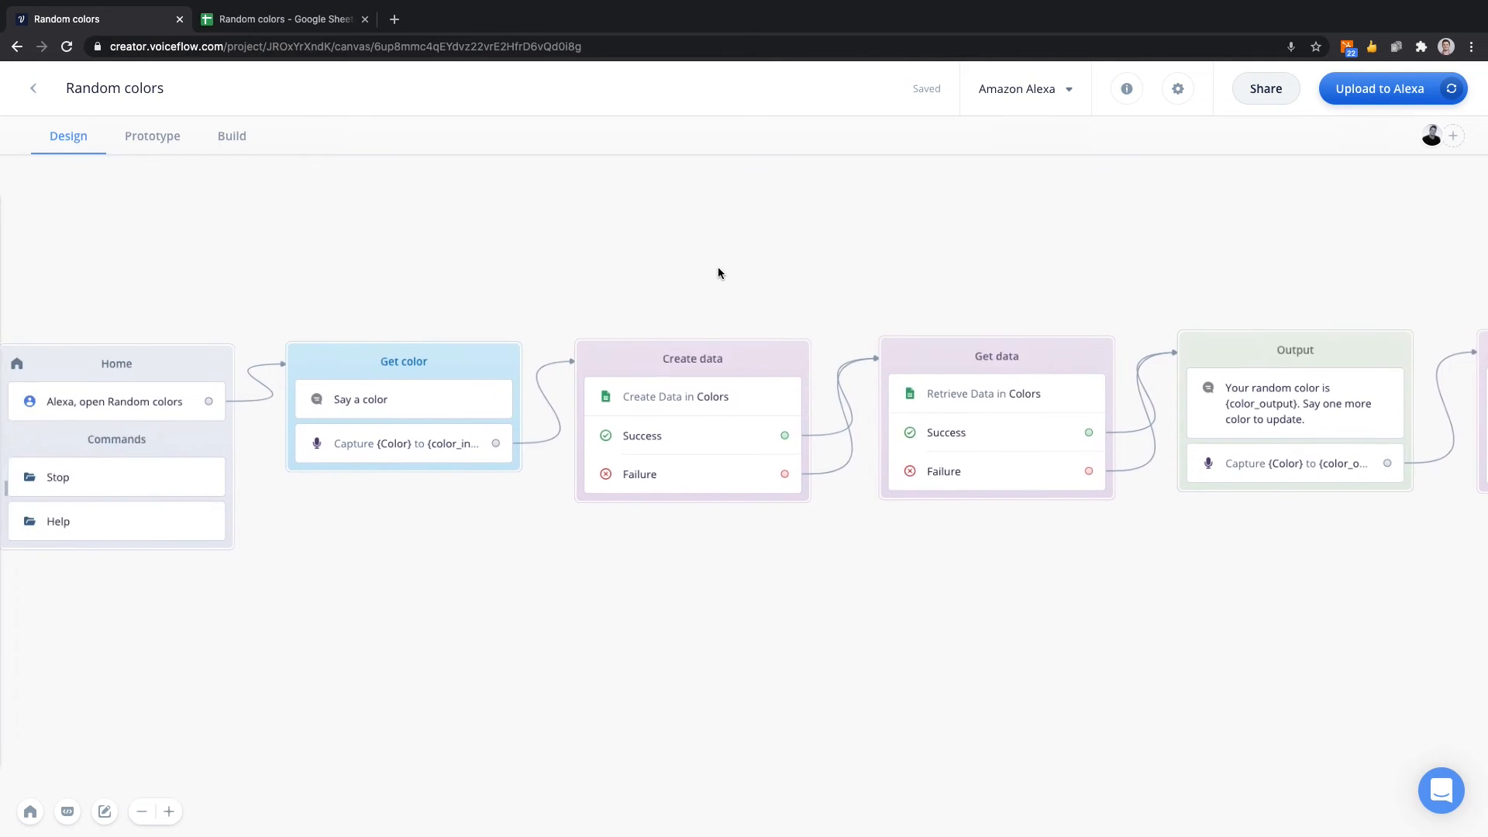
Run the project prototype and answer the color request with "green" by voice to test creating and retrieving data.
left_click(155, 139)
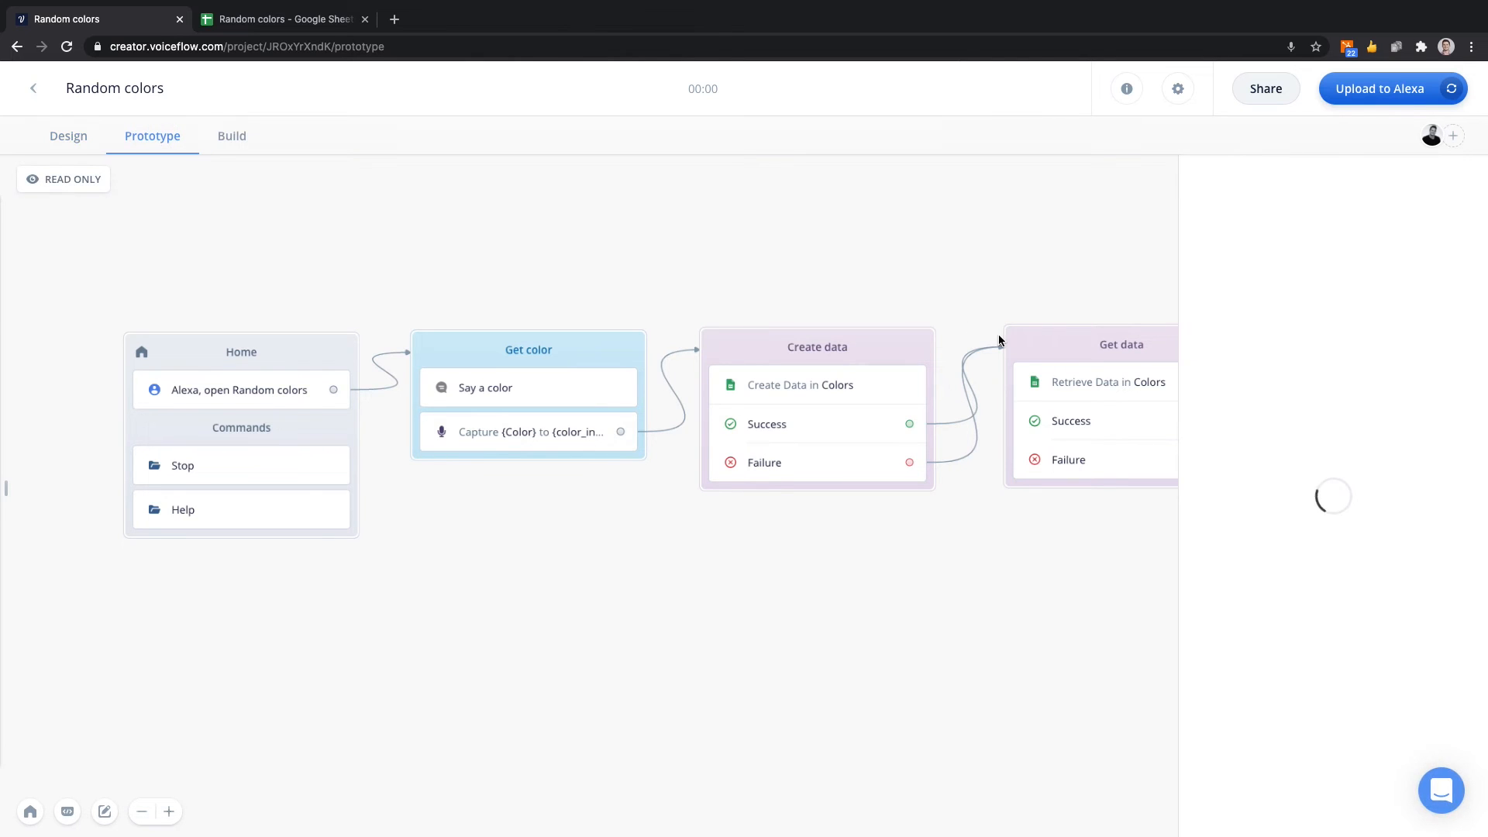
left_click(1316, 455)
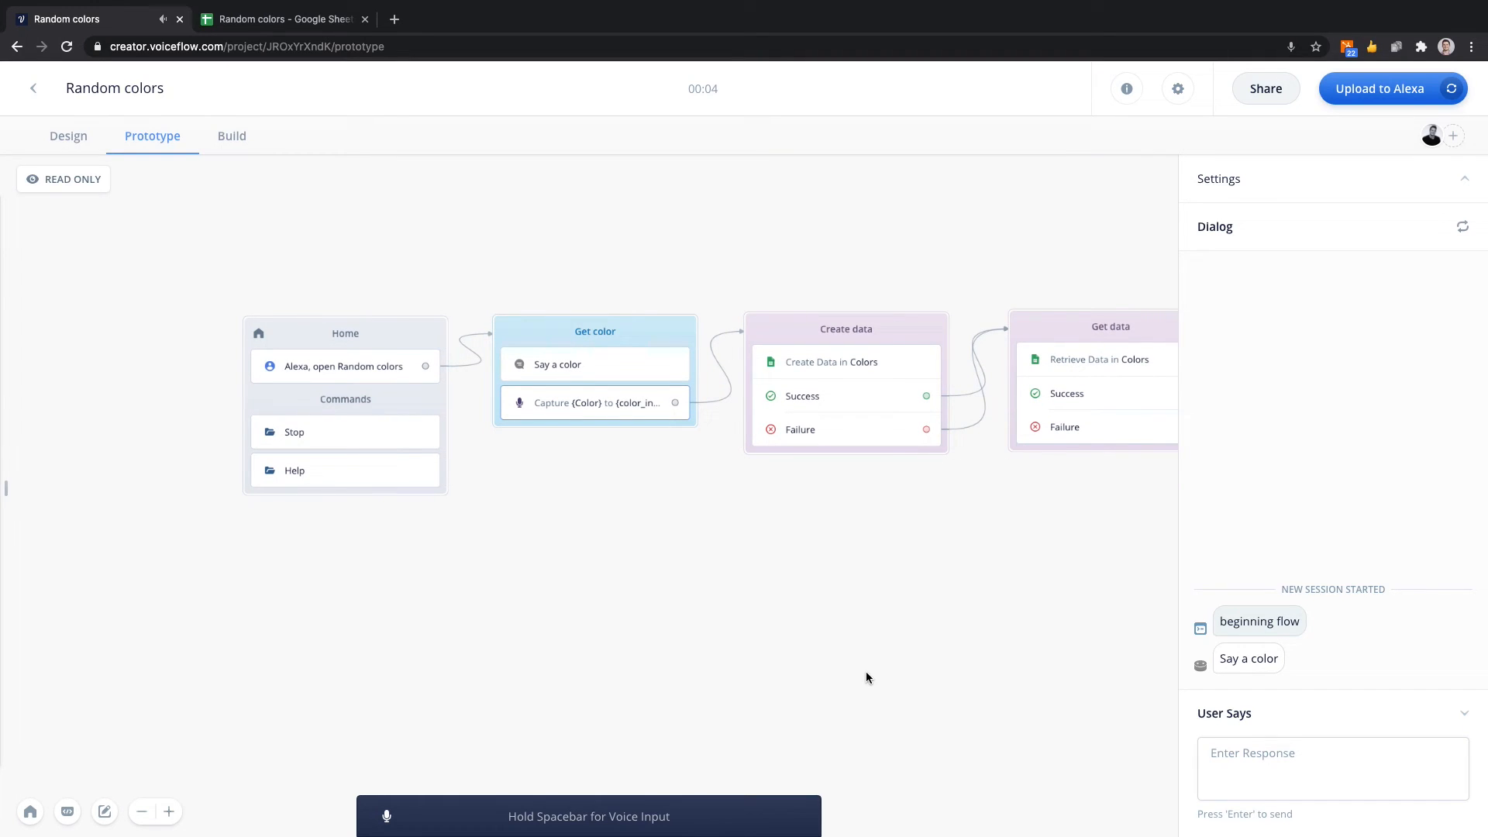
key("space")
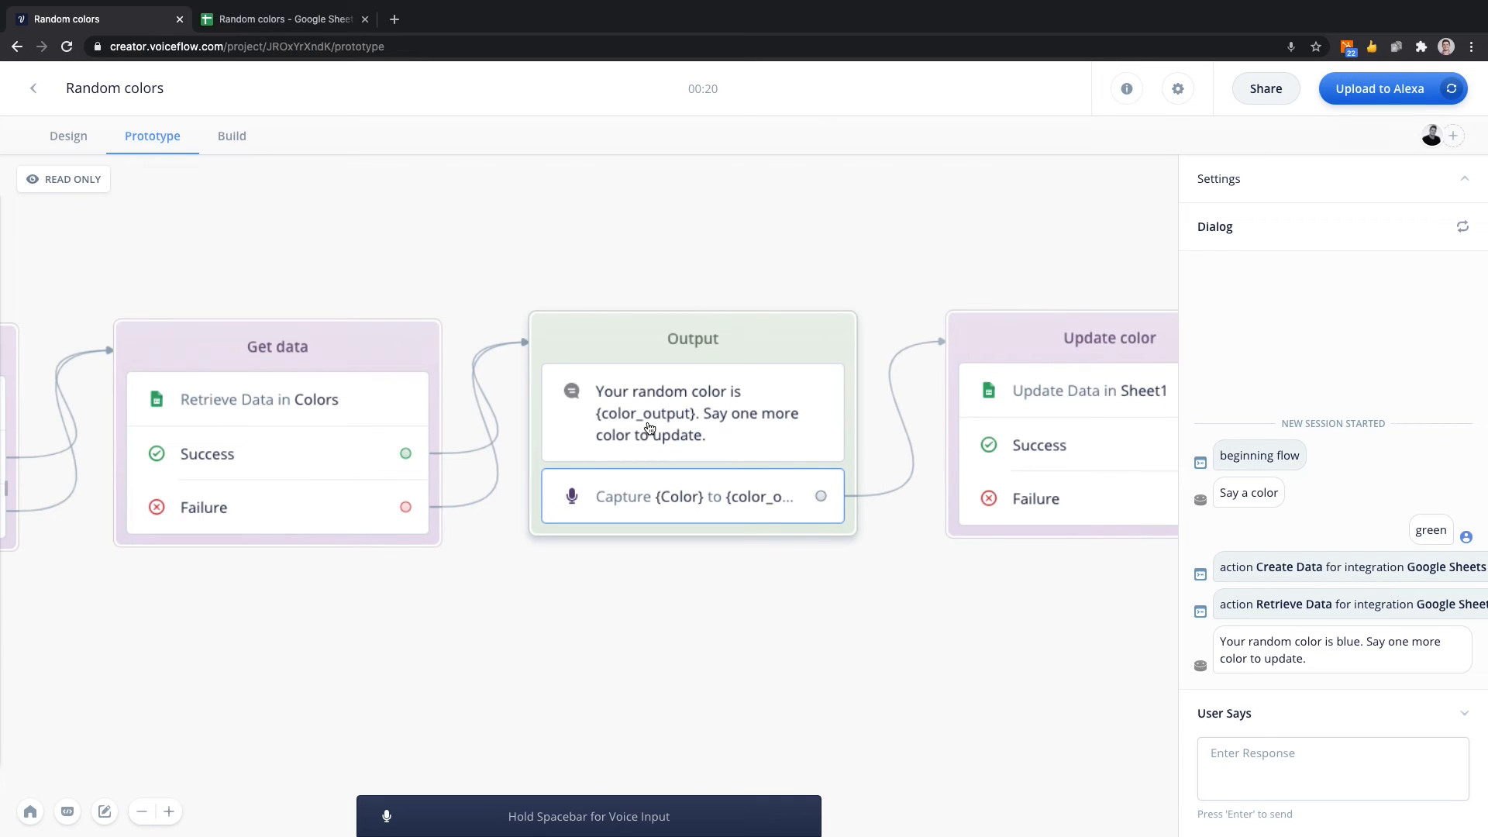
scroll(650, 429, "down", 5)
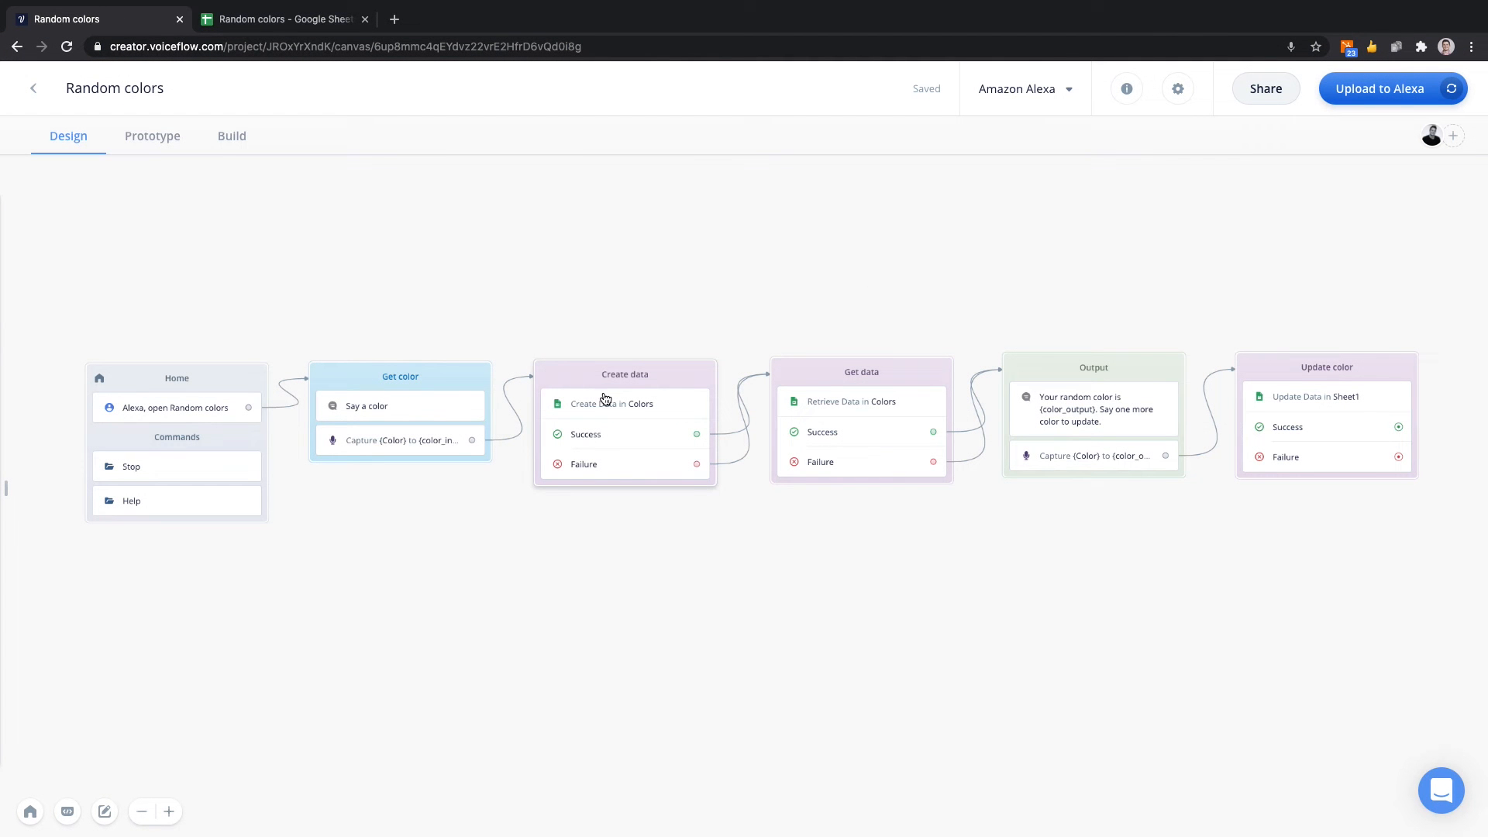
scroll(868, 392, "right", 5)
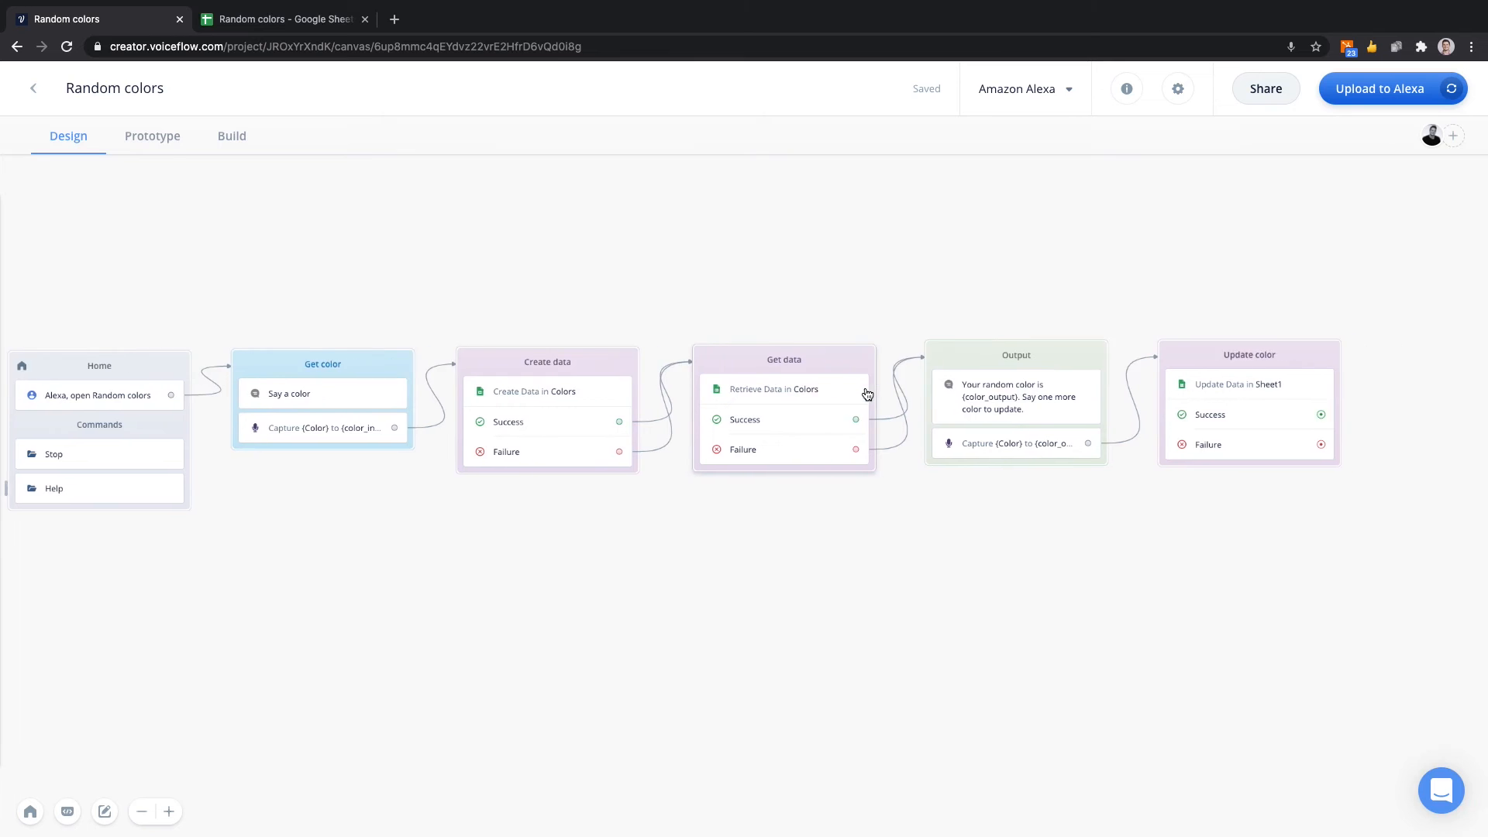
scroll(708, 428, "right", 6)
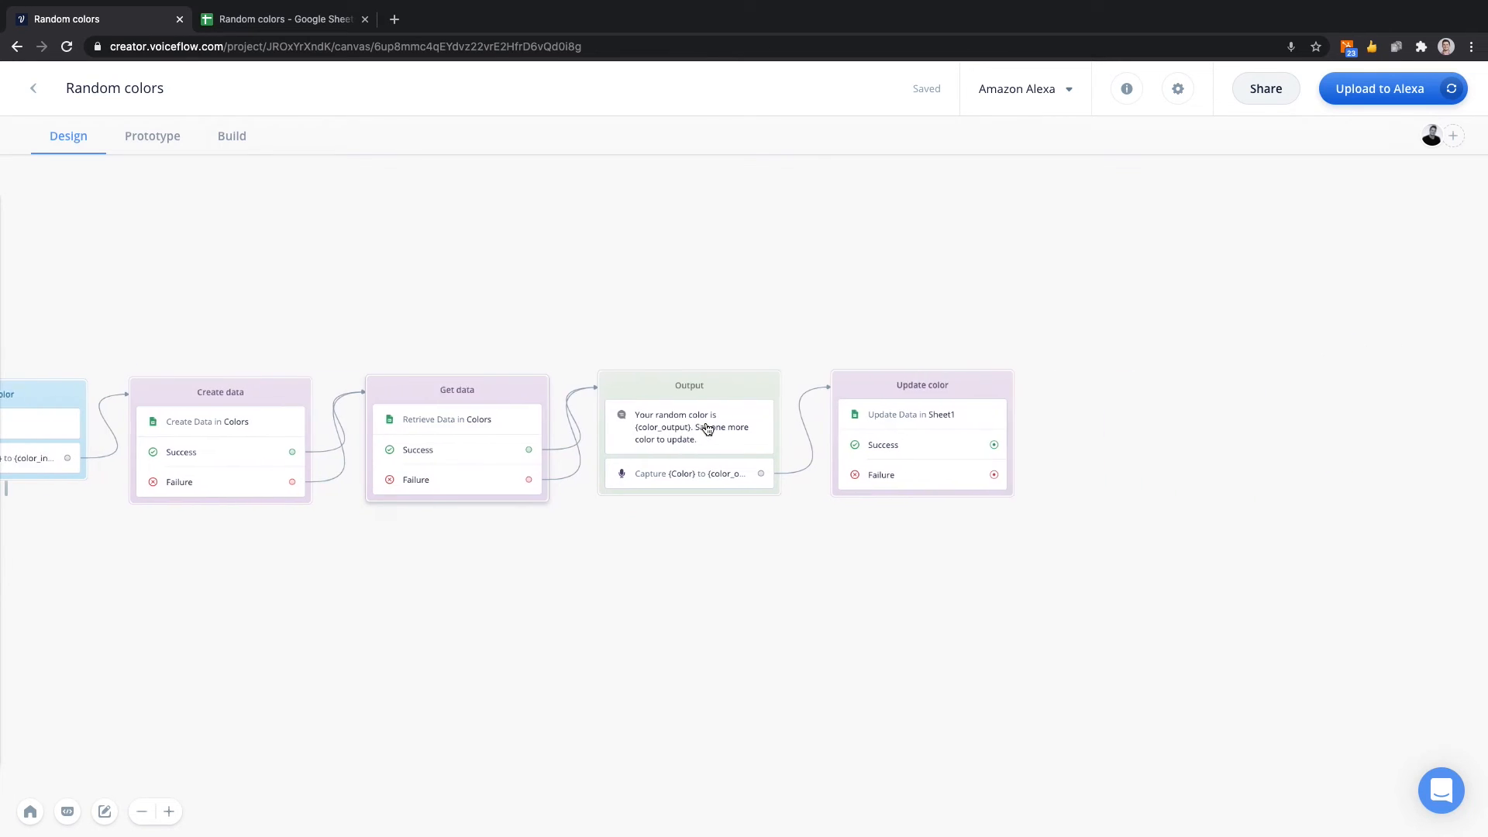
scroll(907, 425, "left", 4)
right_click(908, 426)
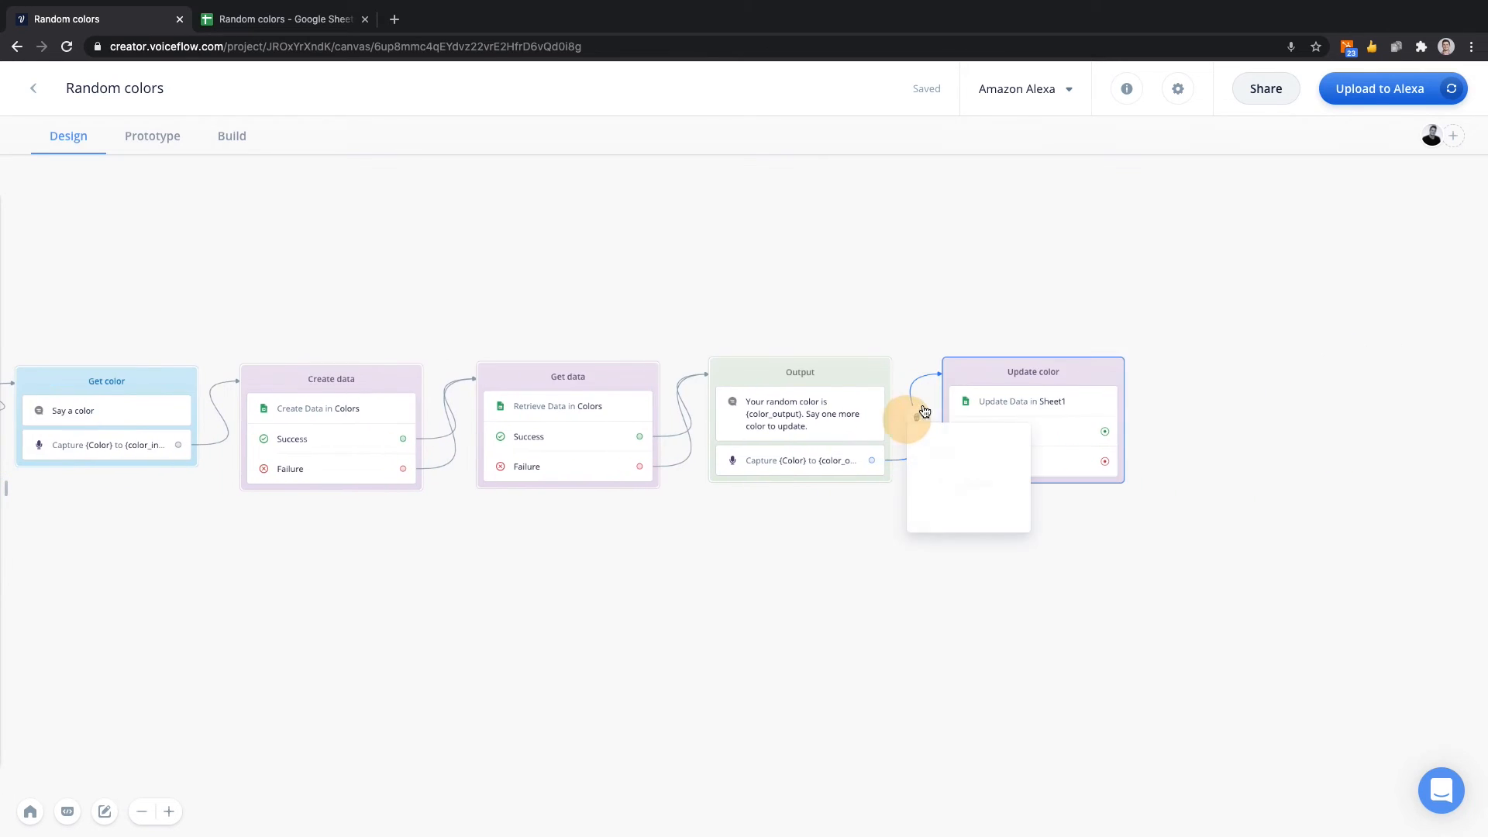
left_click(983, 309)
scroll(986, 311, "left", 3)
scroll(985, 313, "up", 2)
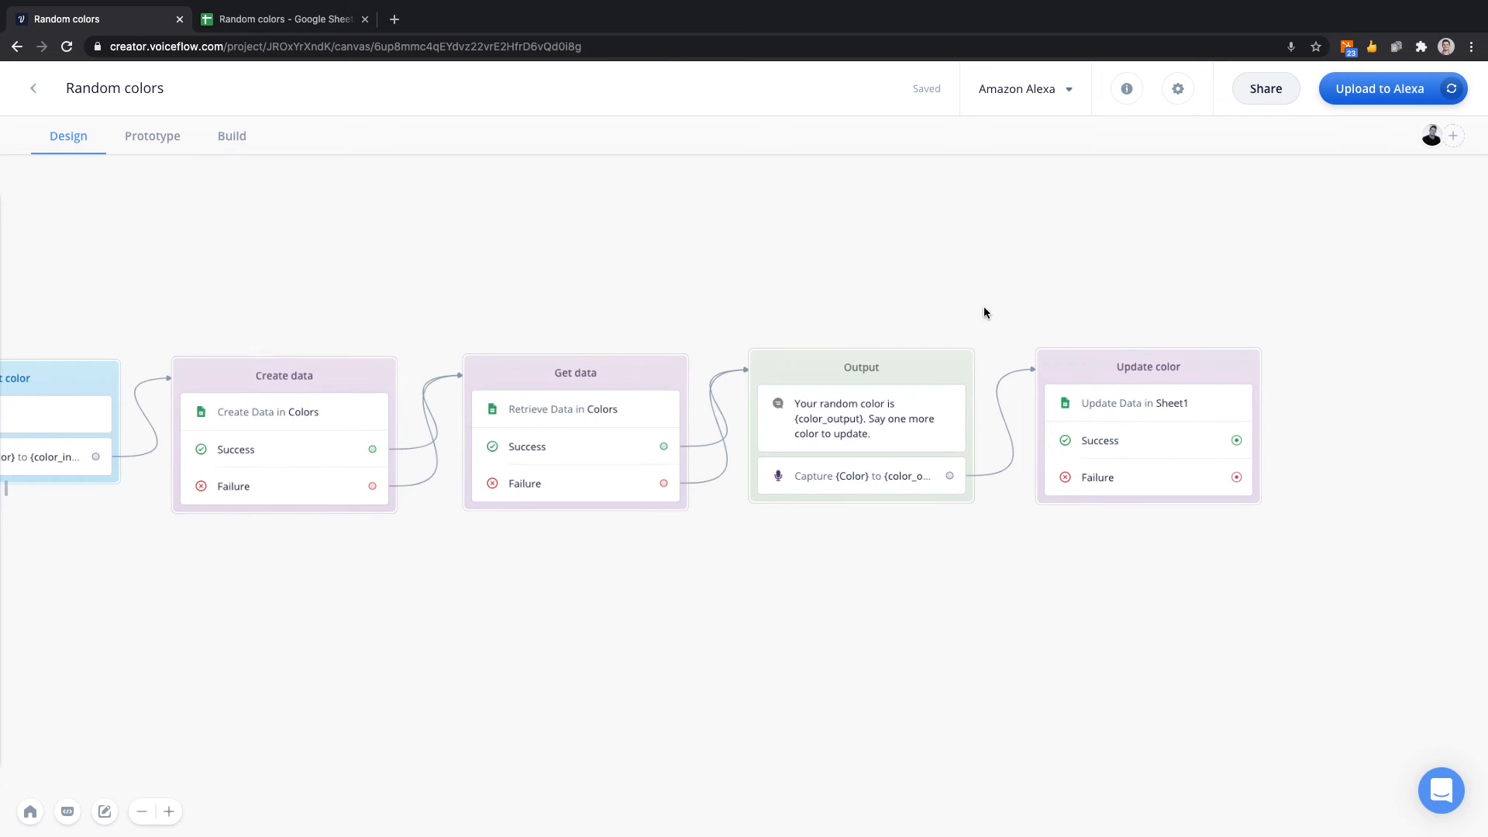
Open the Create data block's Google Sheets step, and inspect the Colors column and its rows in the Random colors spreadsheet.
left_click(308, 415)
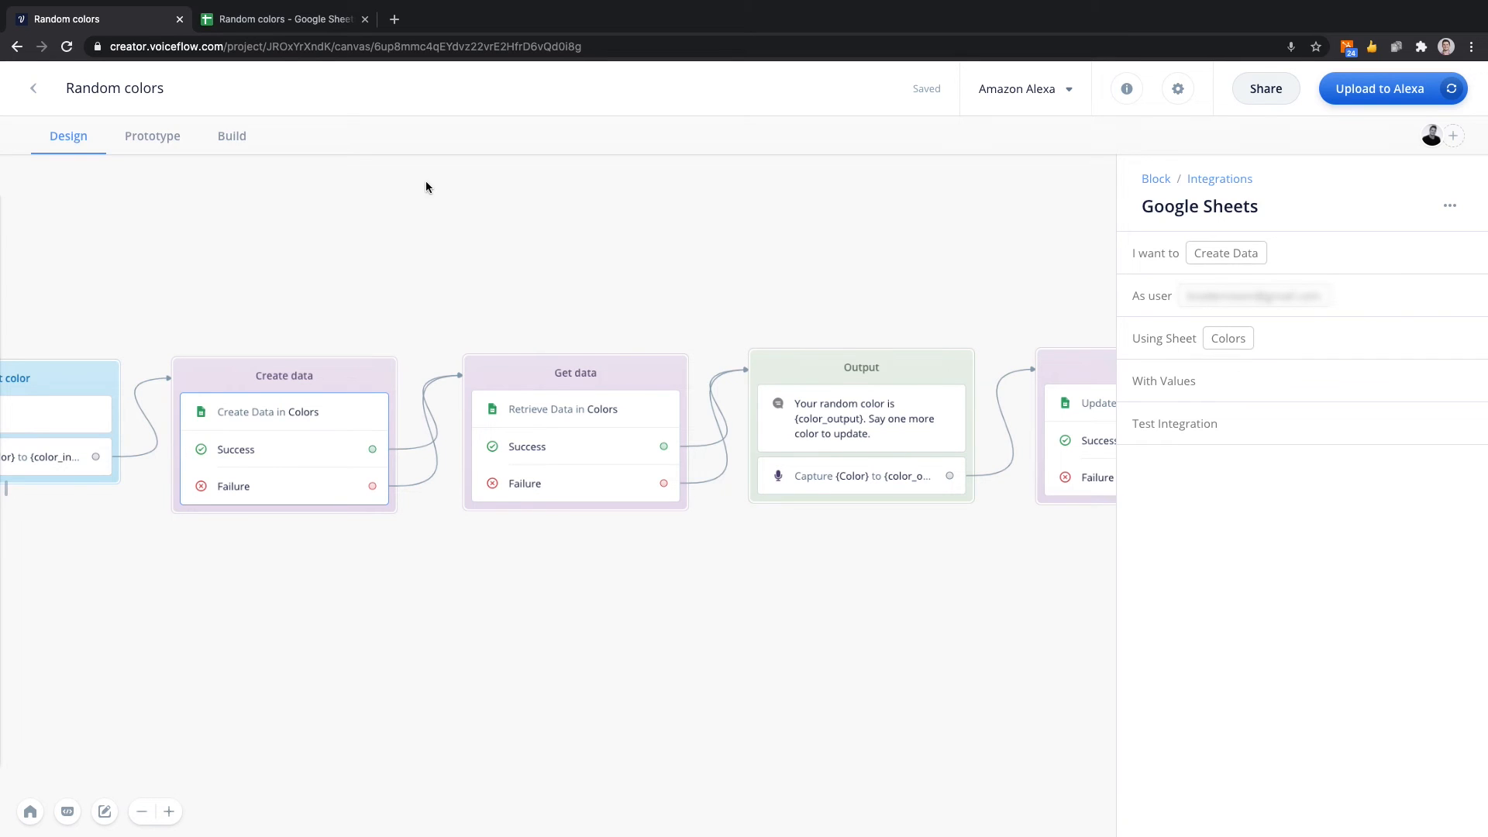
left_click(283, 17)
left_click(107, 337)
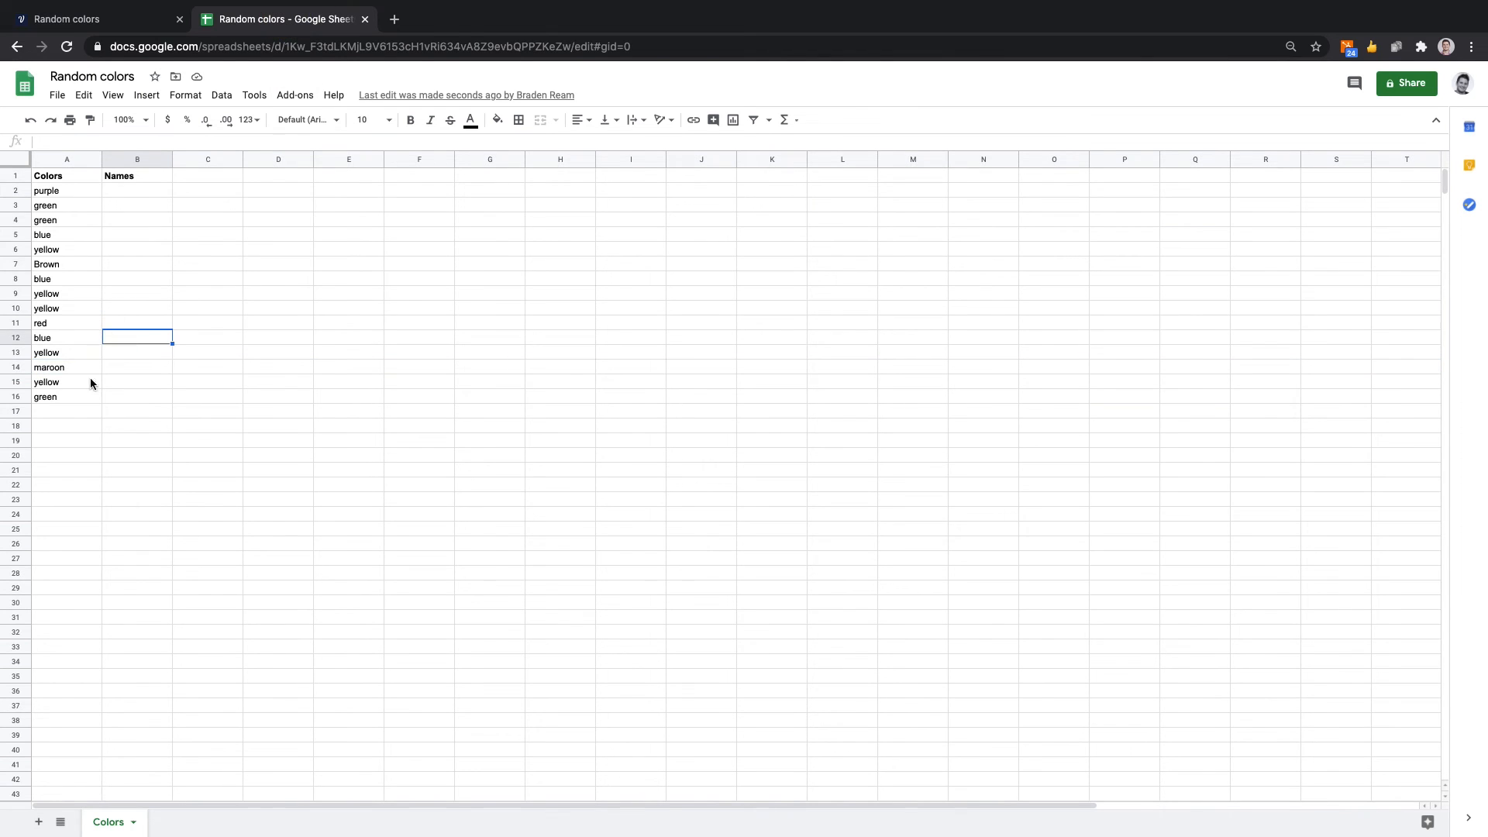
left_click(60, 413)
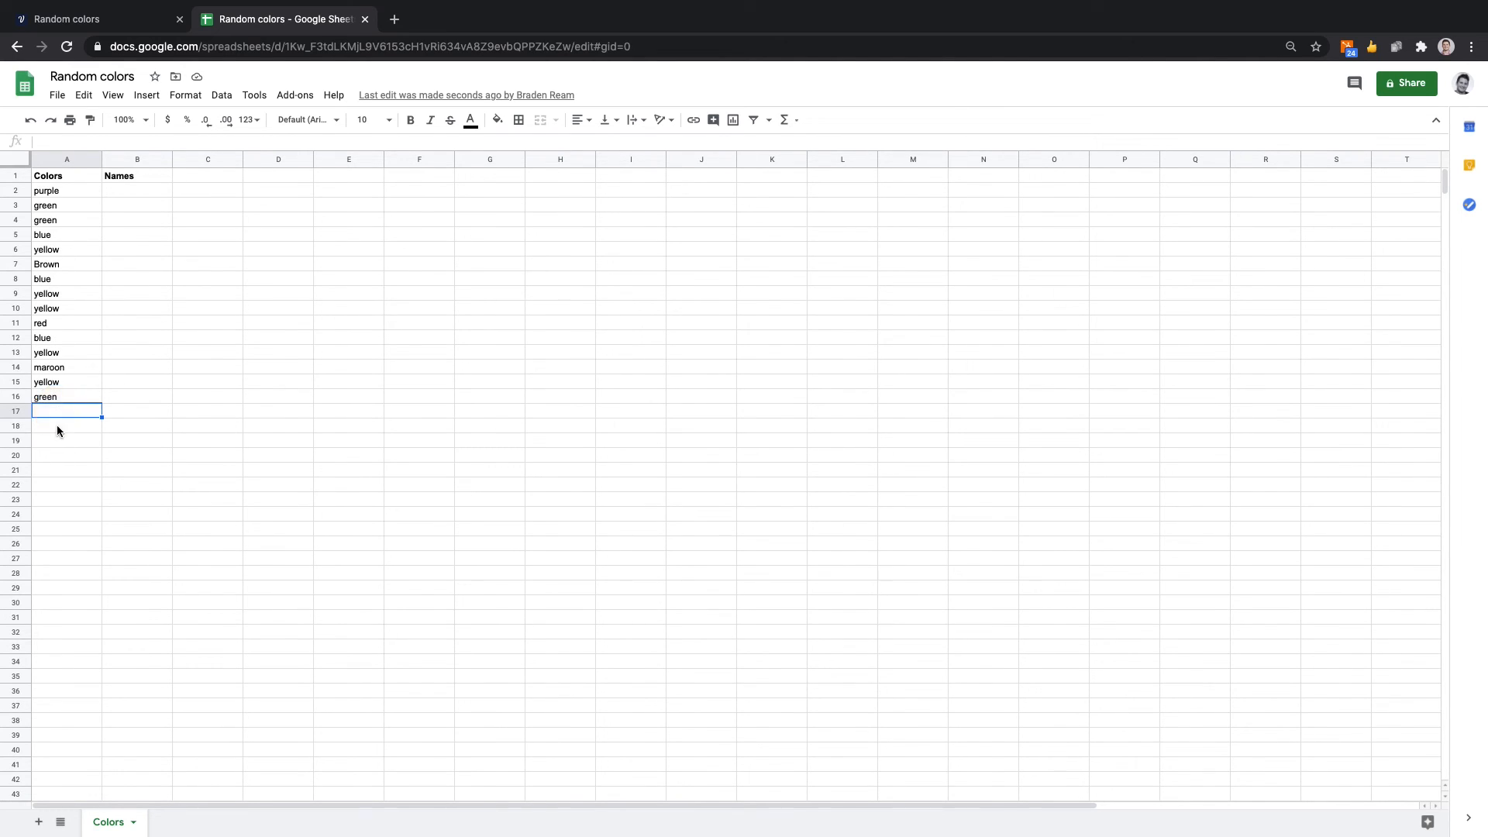
left_click(57, 454)
left_click(58, 469)
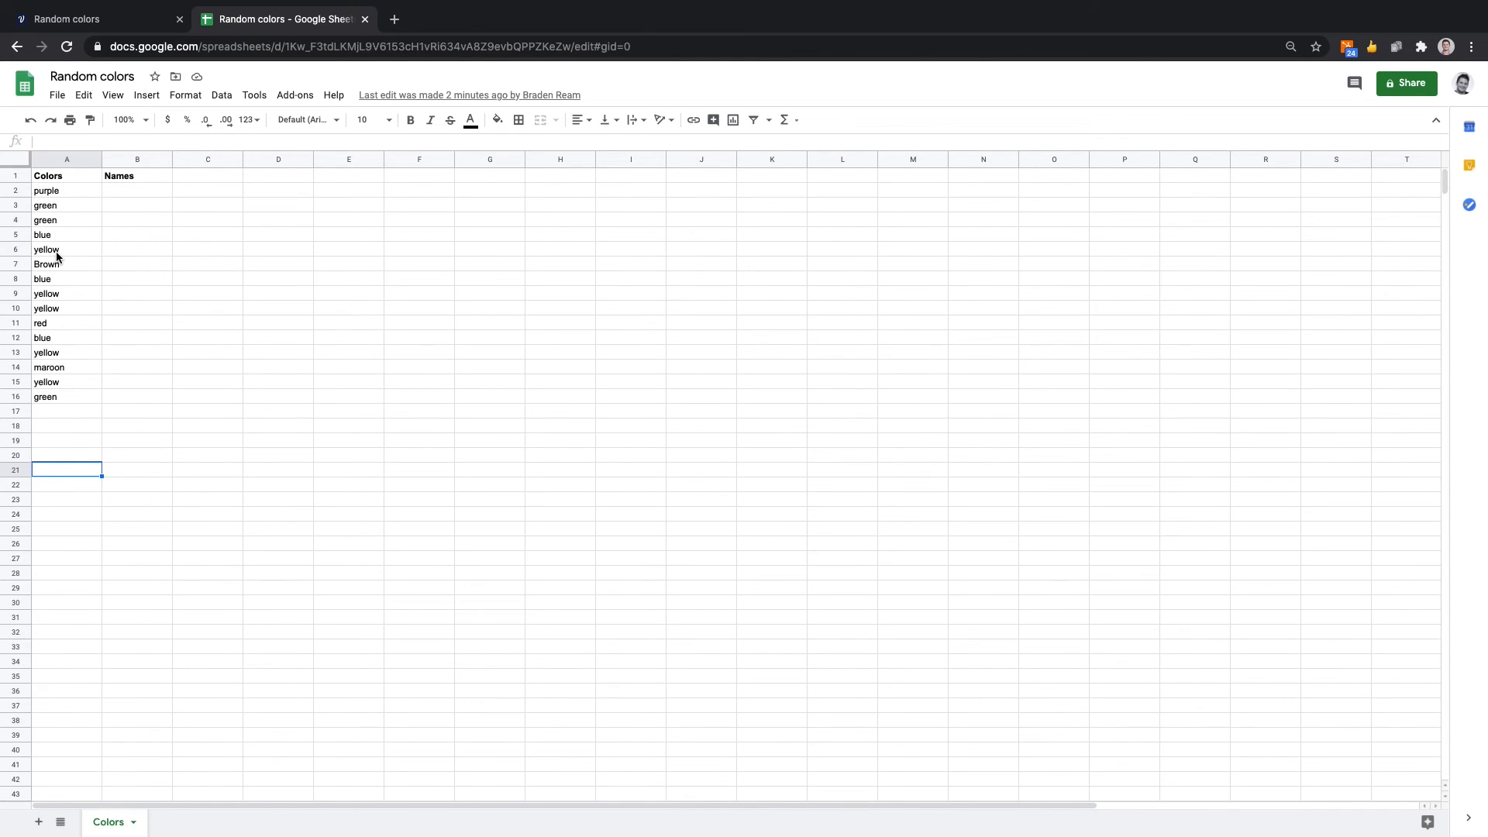
left_click(64, 365)
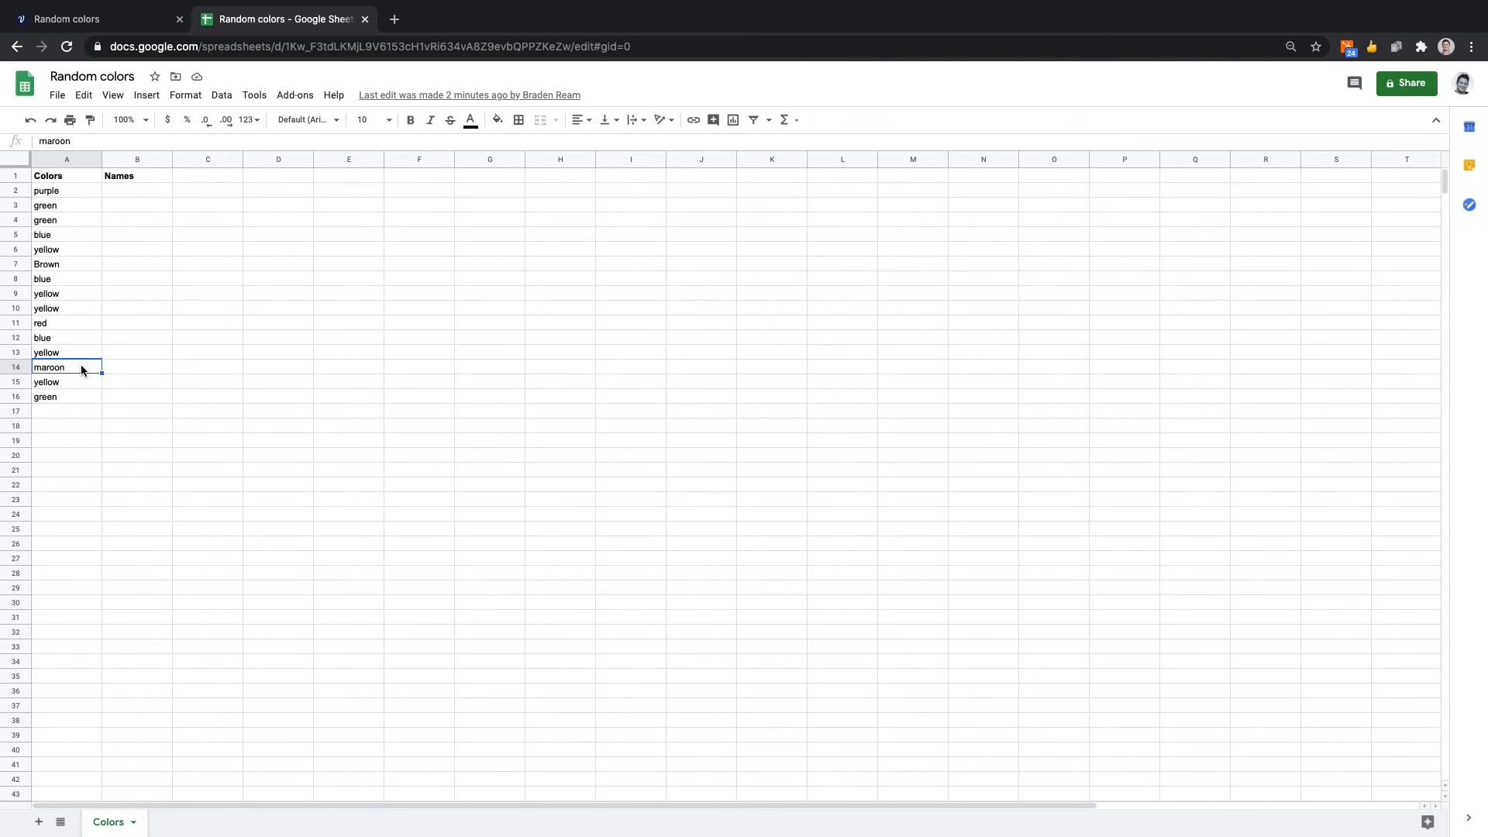
Return to the Voiceflow project and delete the Update color block at the end of the flow.
left_click(126, 29)
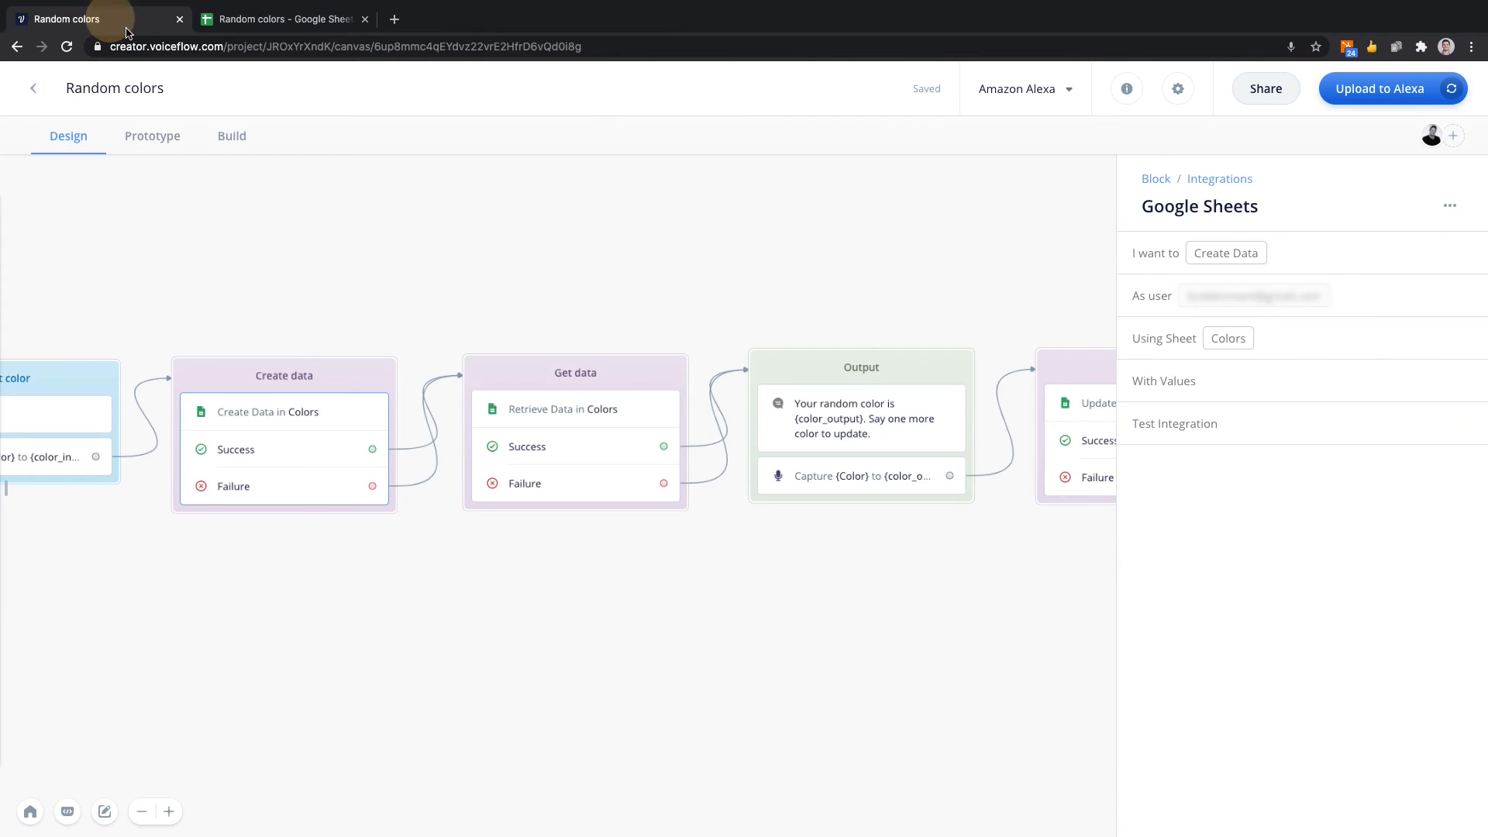
left_click(594, 266)
scroll(595, 266, "right", 3)
scroll(595, 266, "up", 1)
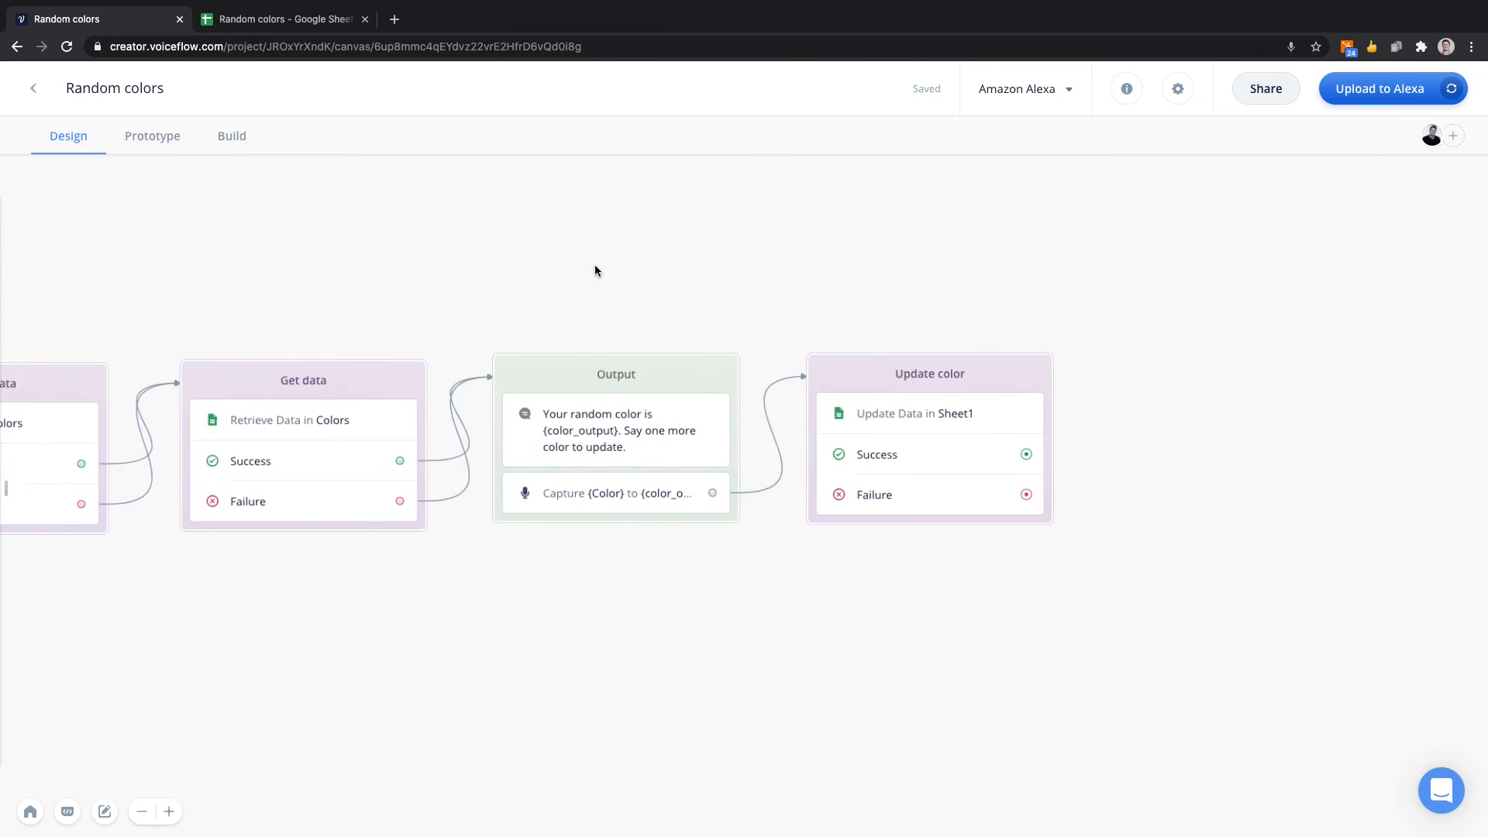
scroll(682, 302, "right", 2)
left_click(775, 349)
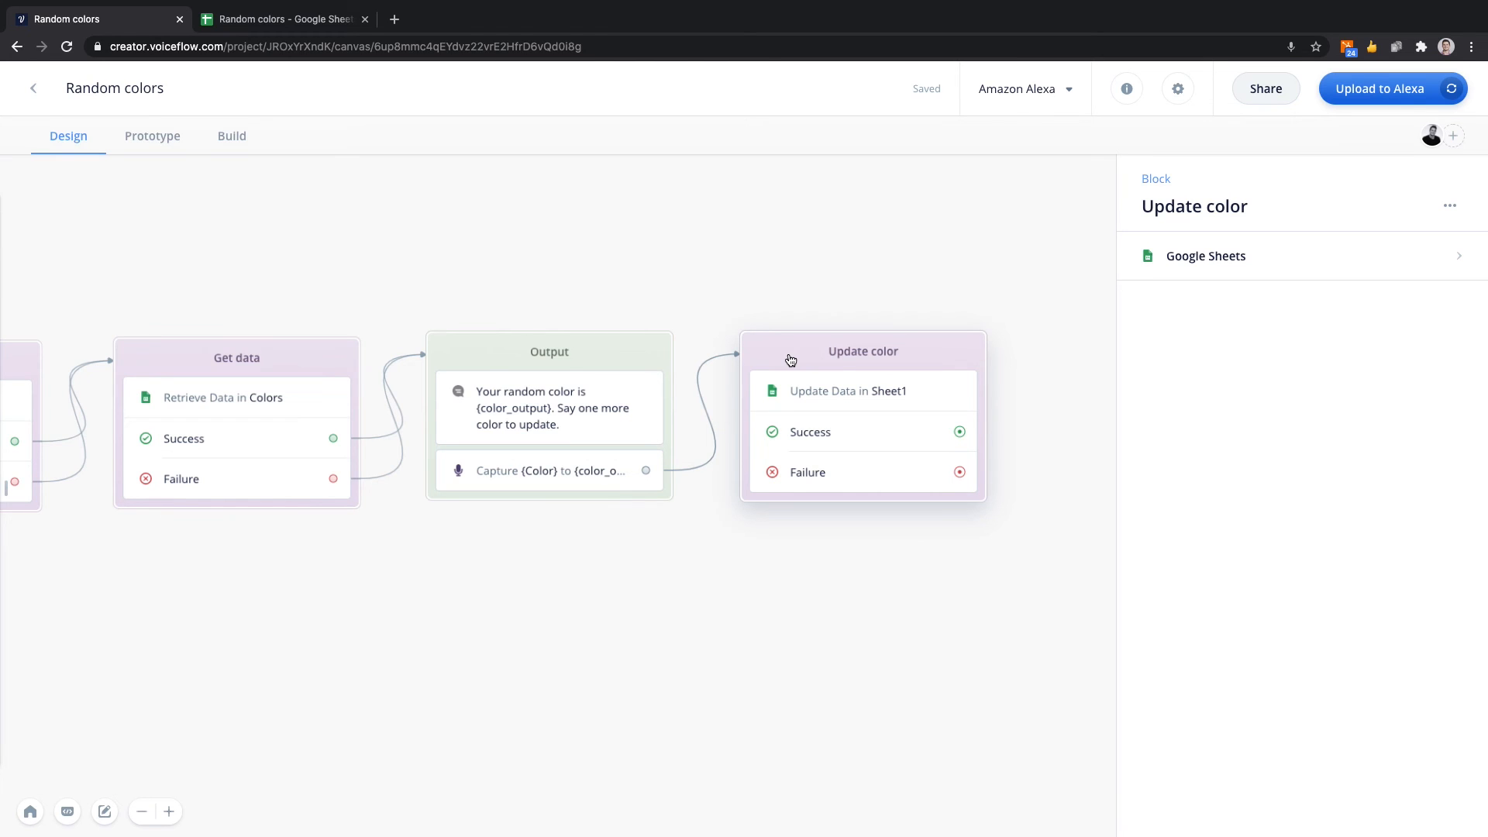
key("Delete")
Add a Google Sheets integration block after the Output block and connect the Output block's Capture step to it.
mouse_move(19, 461)
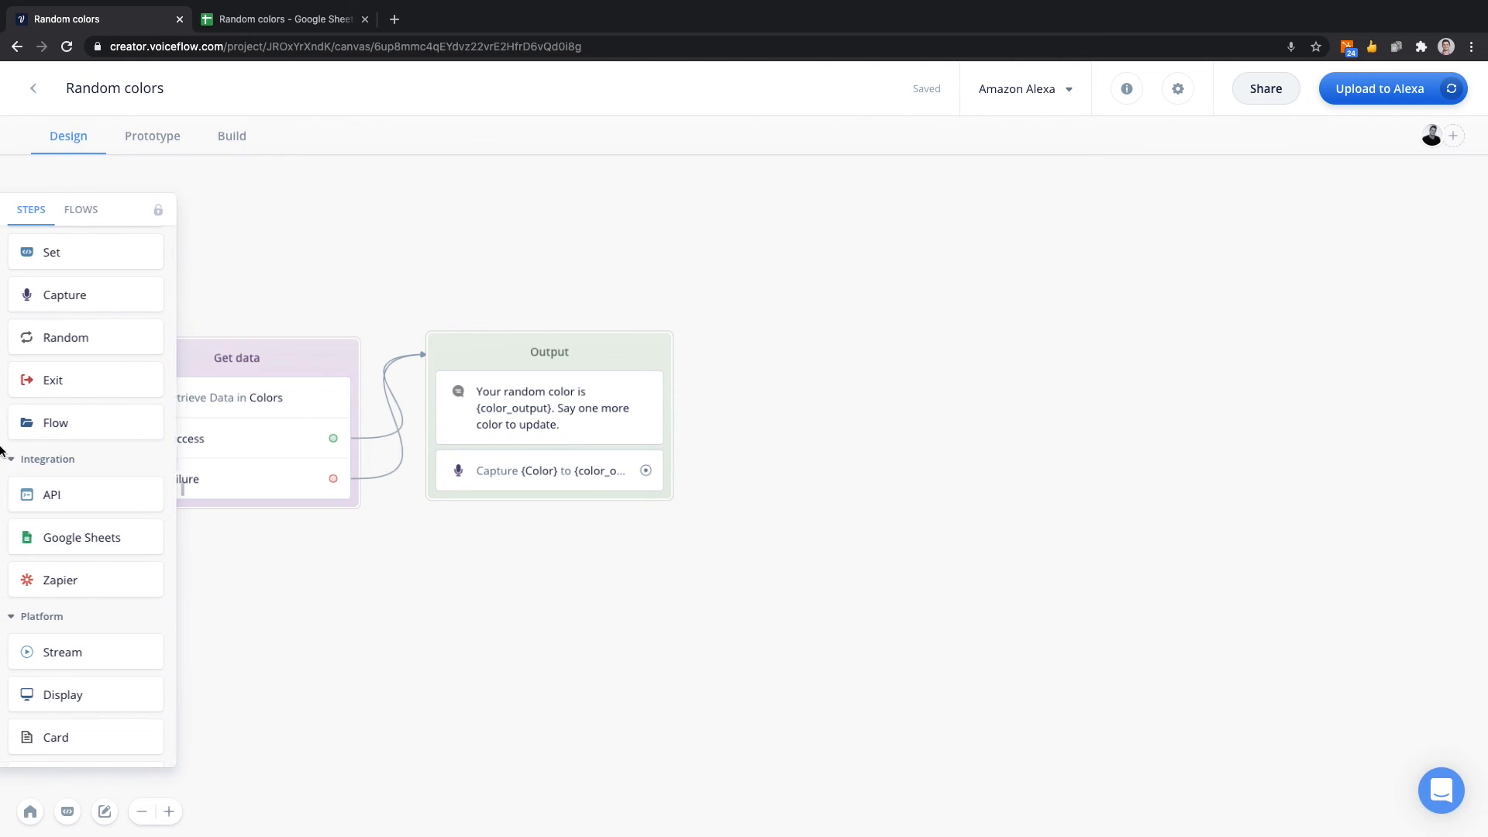
left_click_drag(101, 528, 803, 355)
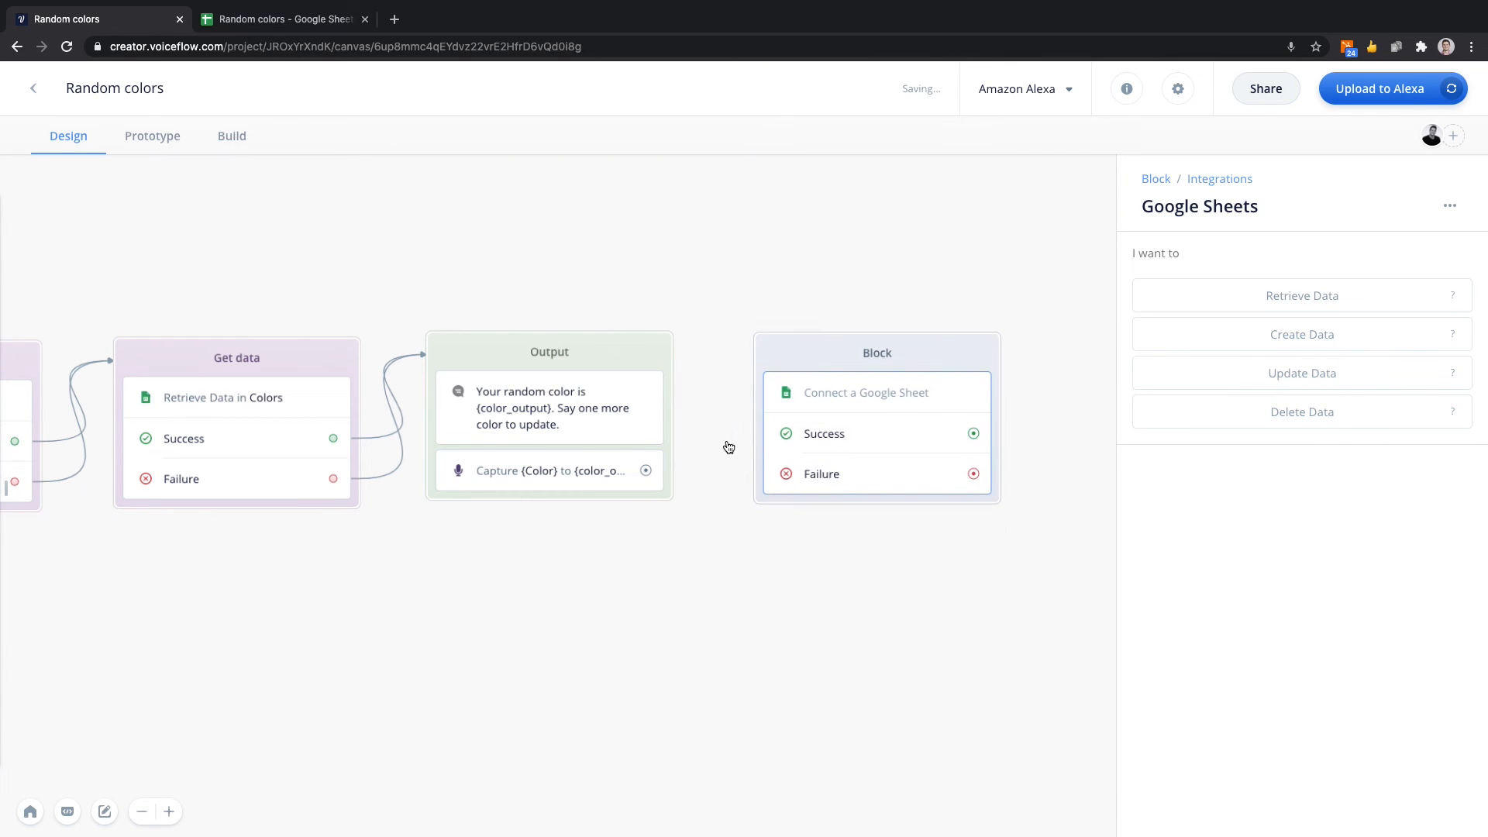
left_click_drag(657, 480, 764, 348)
scroll(778, 300, "up", 3)
scroll(778, 301, "right", 1)
scroll(775, 303, "down", 1)
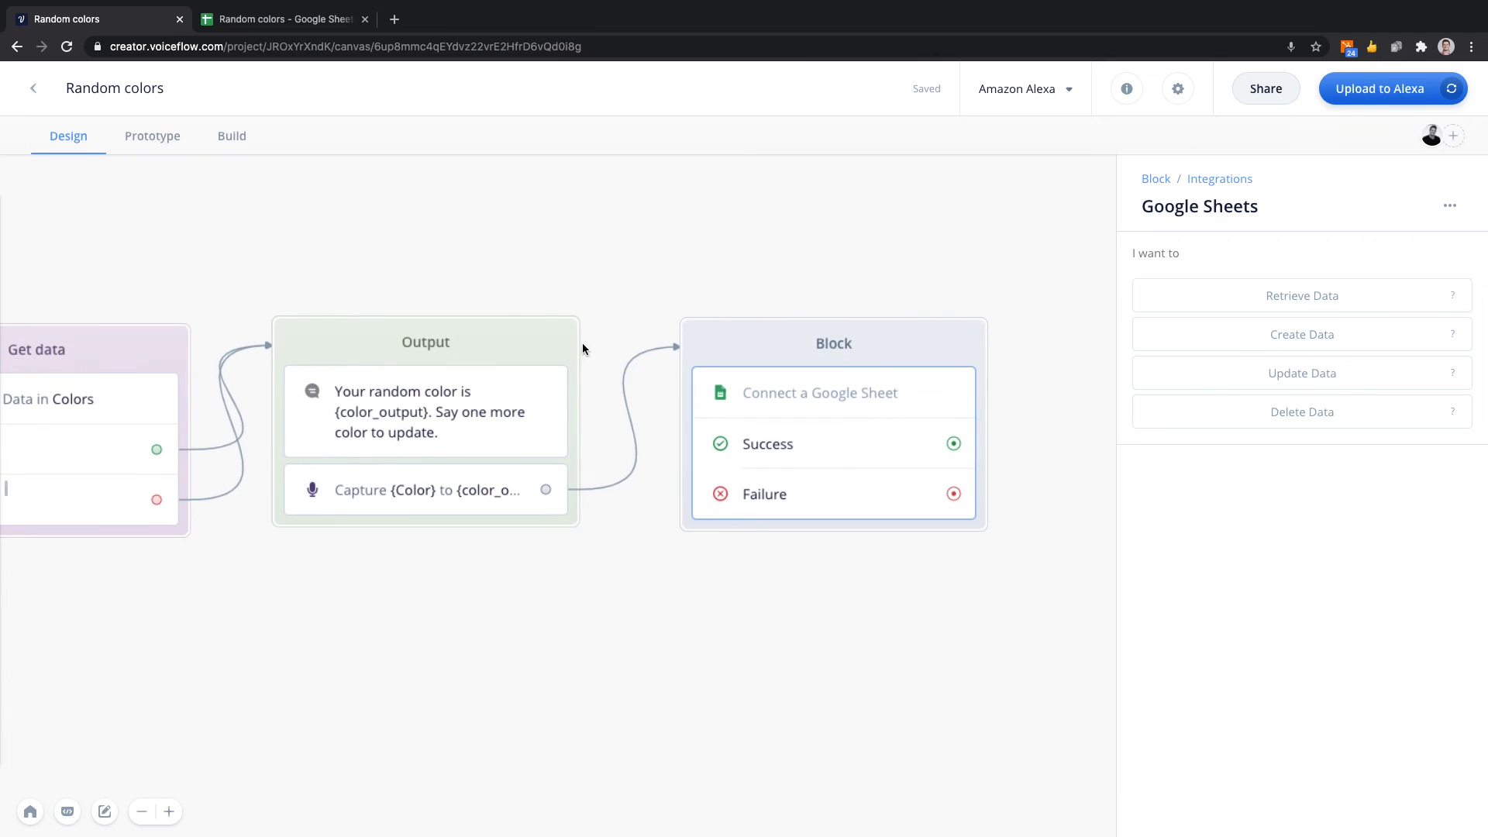
Review the Output block's Speak and Capture settings and the available actions of the new Google Sheets step.
left_click(510, 434)
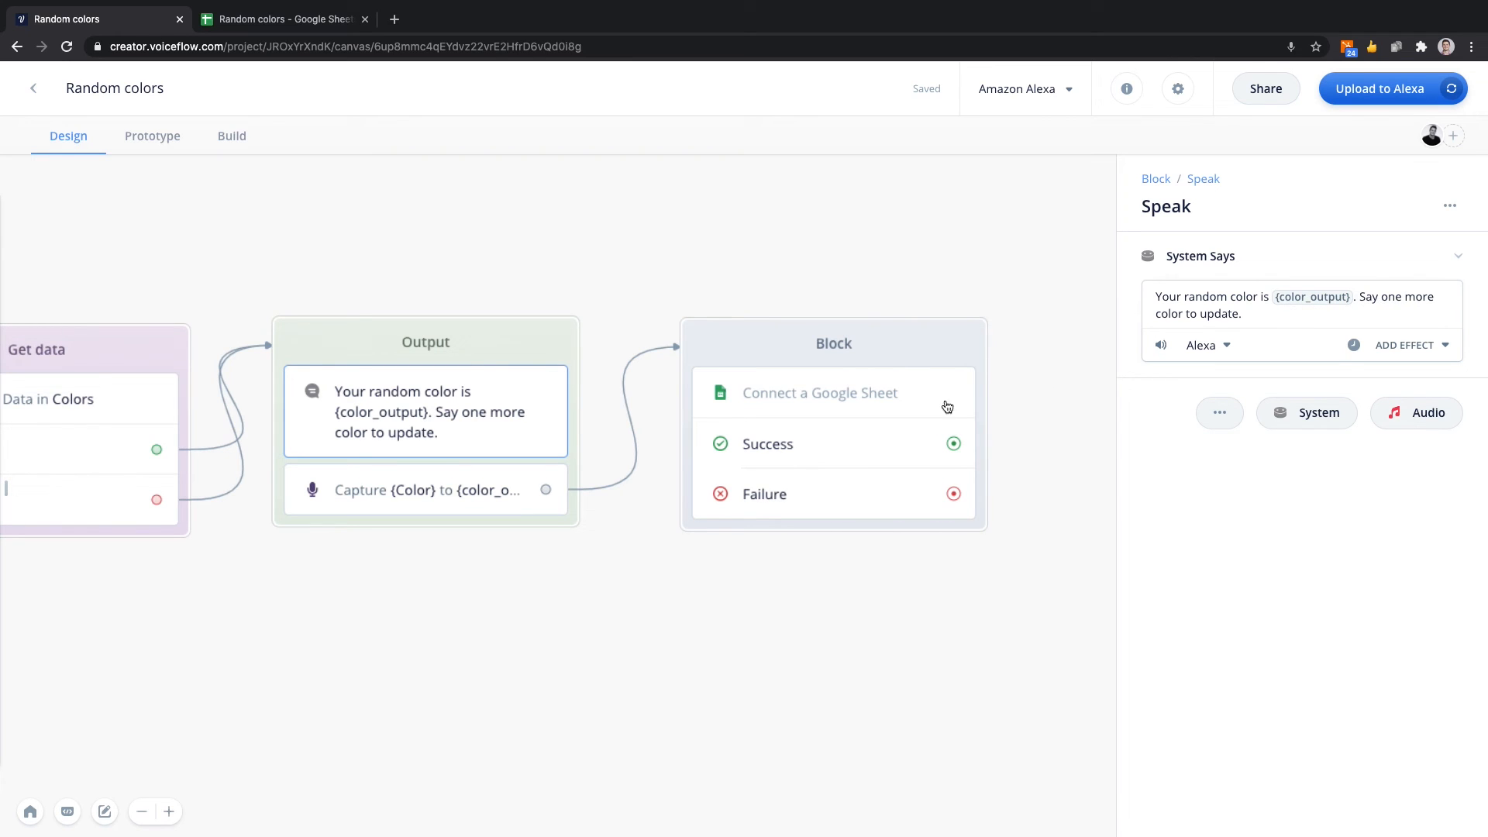
left_click(425, 504)
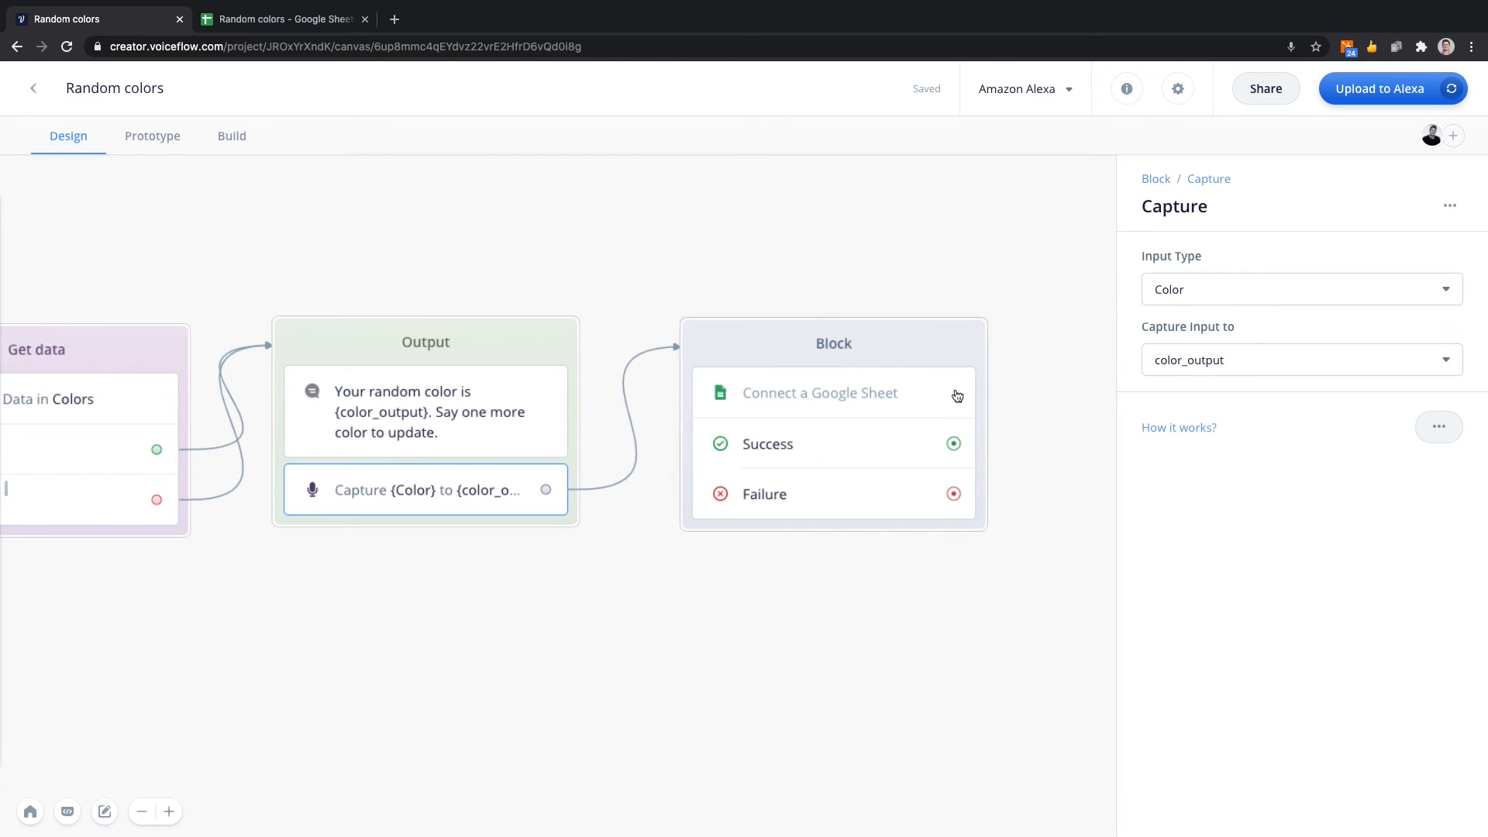
left_click(886, 401)
scroll(953, 344, "right", 3)
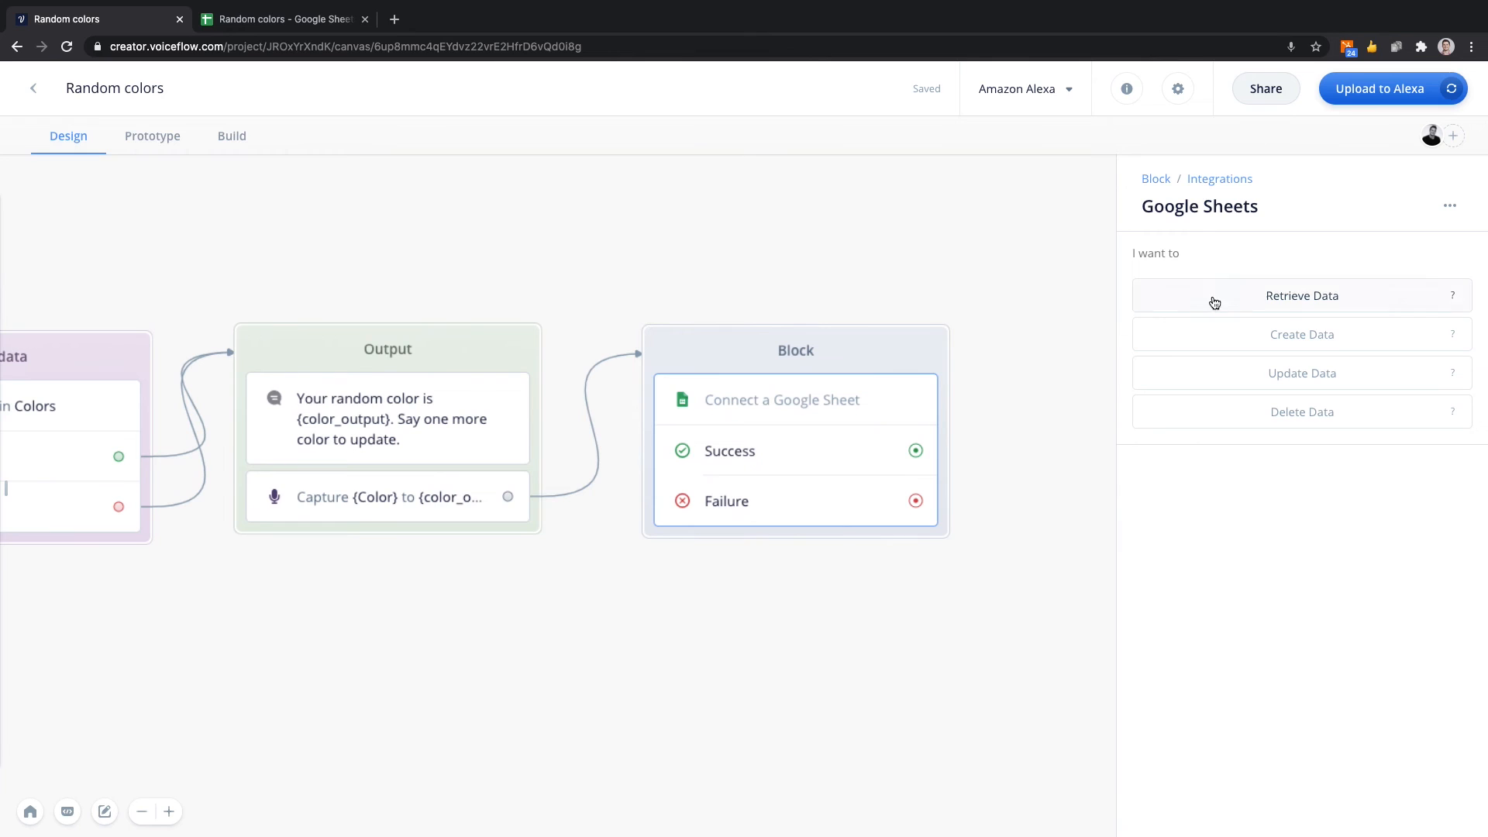
Rename the new Google Sheets block to "Update data" and set its color to purple.
double_click(802, 350)
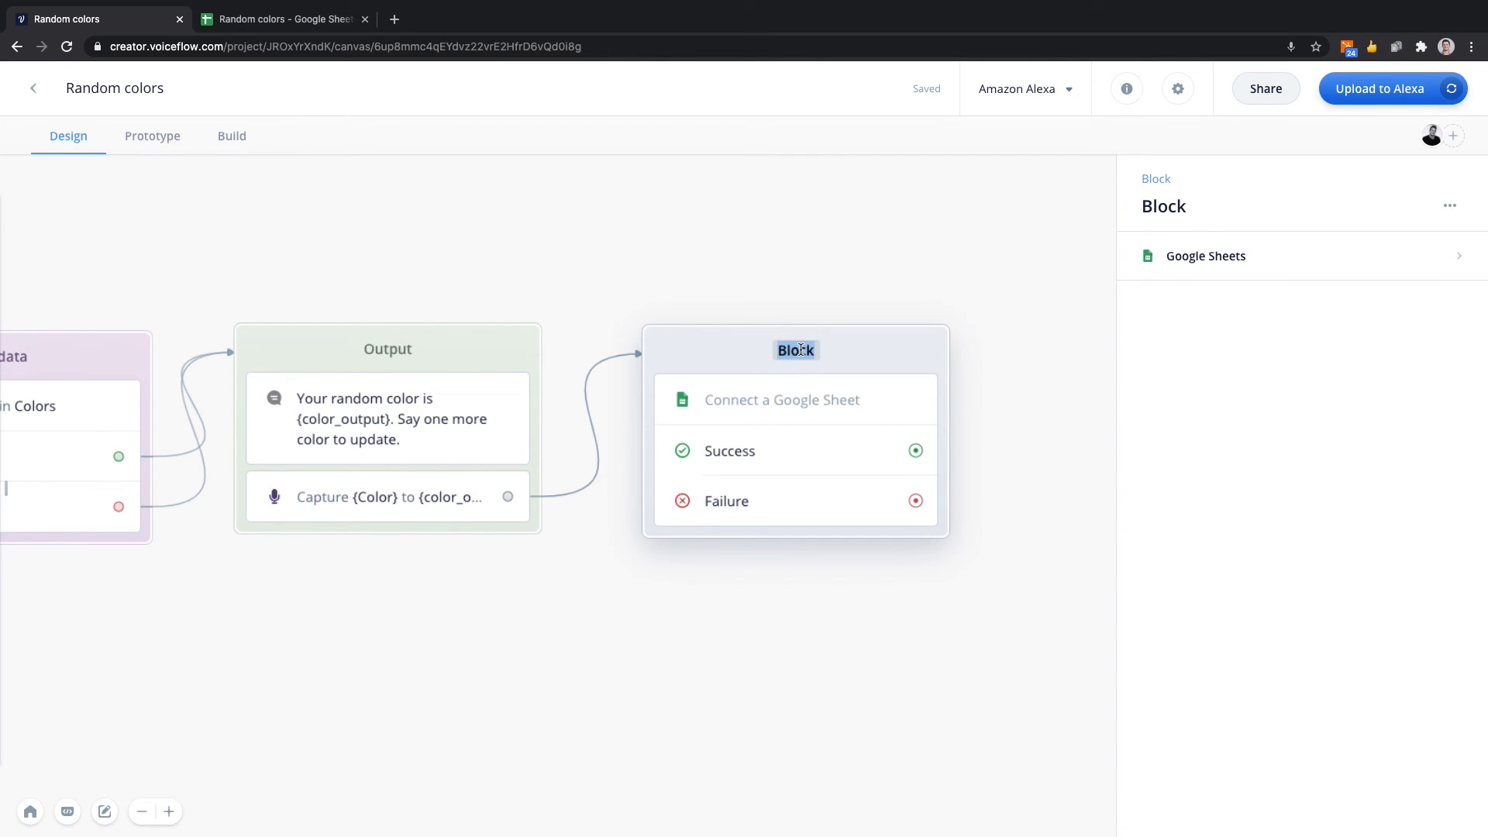
type("Update data")
right_click(885, 349)
mouse_move(955, 447)
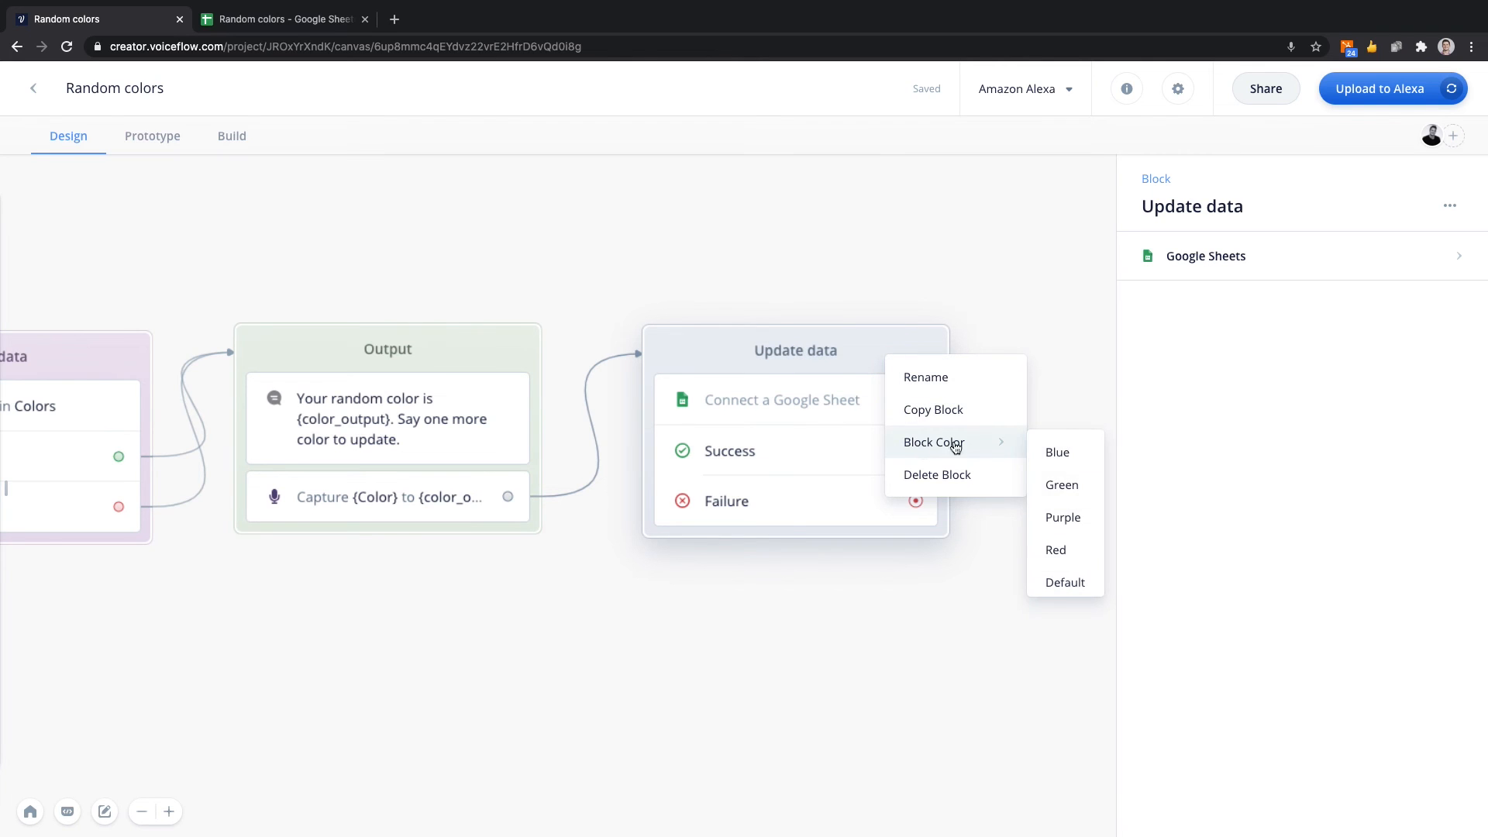
left_click(1058, 518)
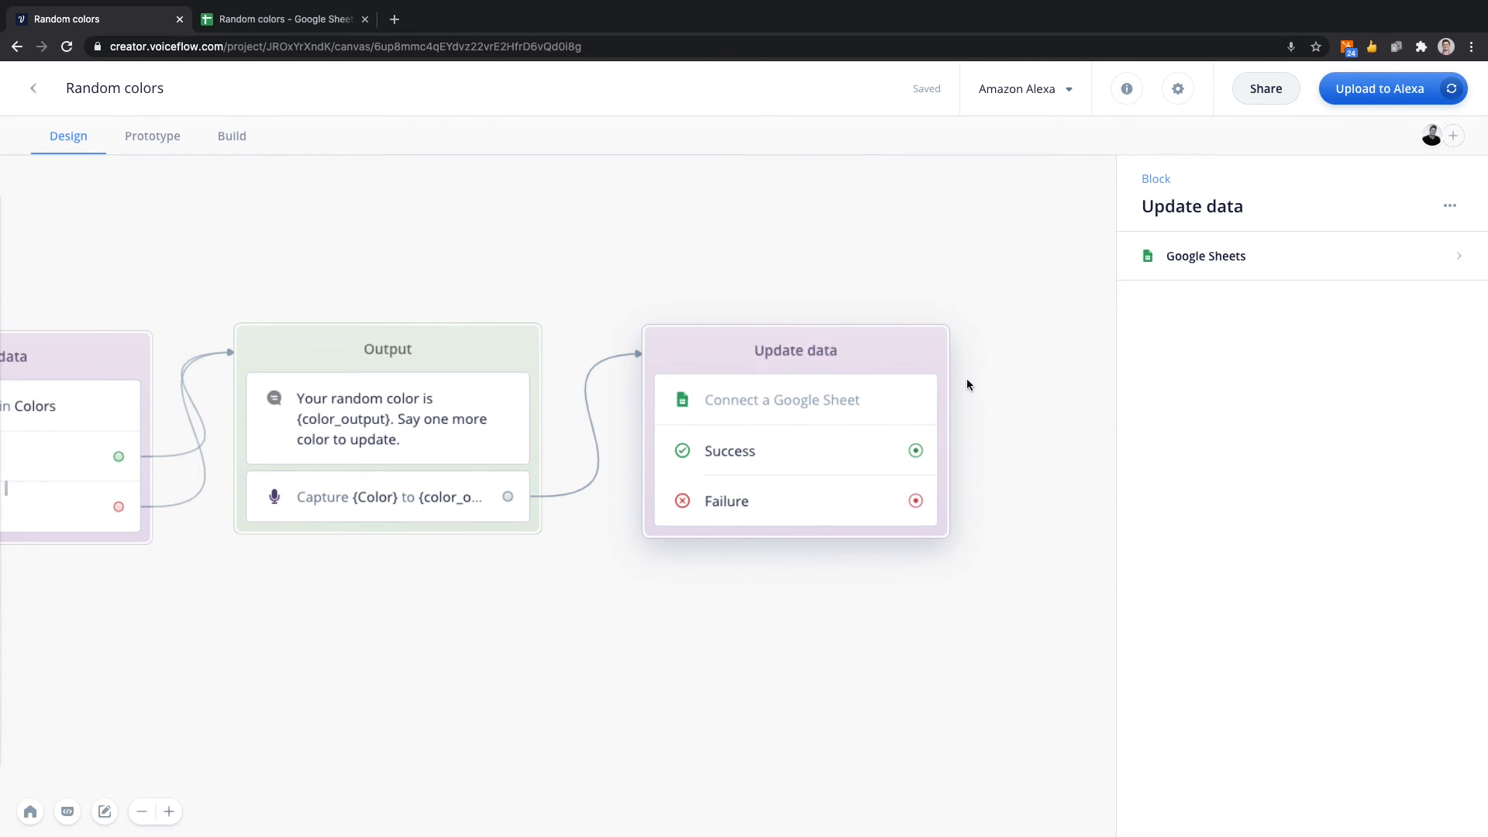
Configure the Google Sheets step to Update Data as the connected user in the Colors sheet of the Random colors spreadsheet.
left_click(878, 400)
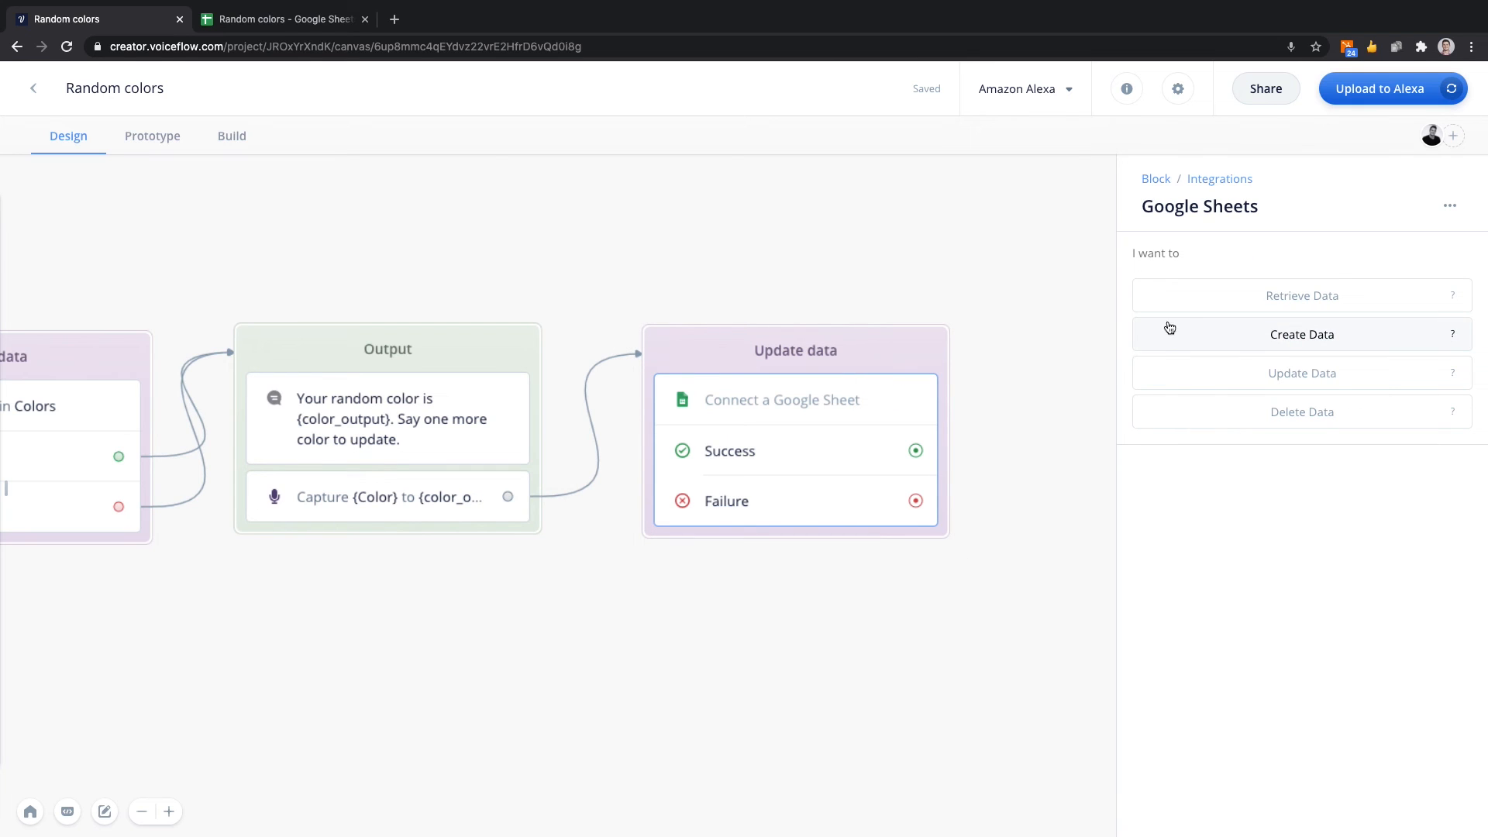
left_click(1236, 375)
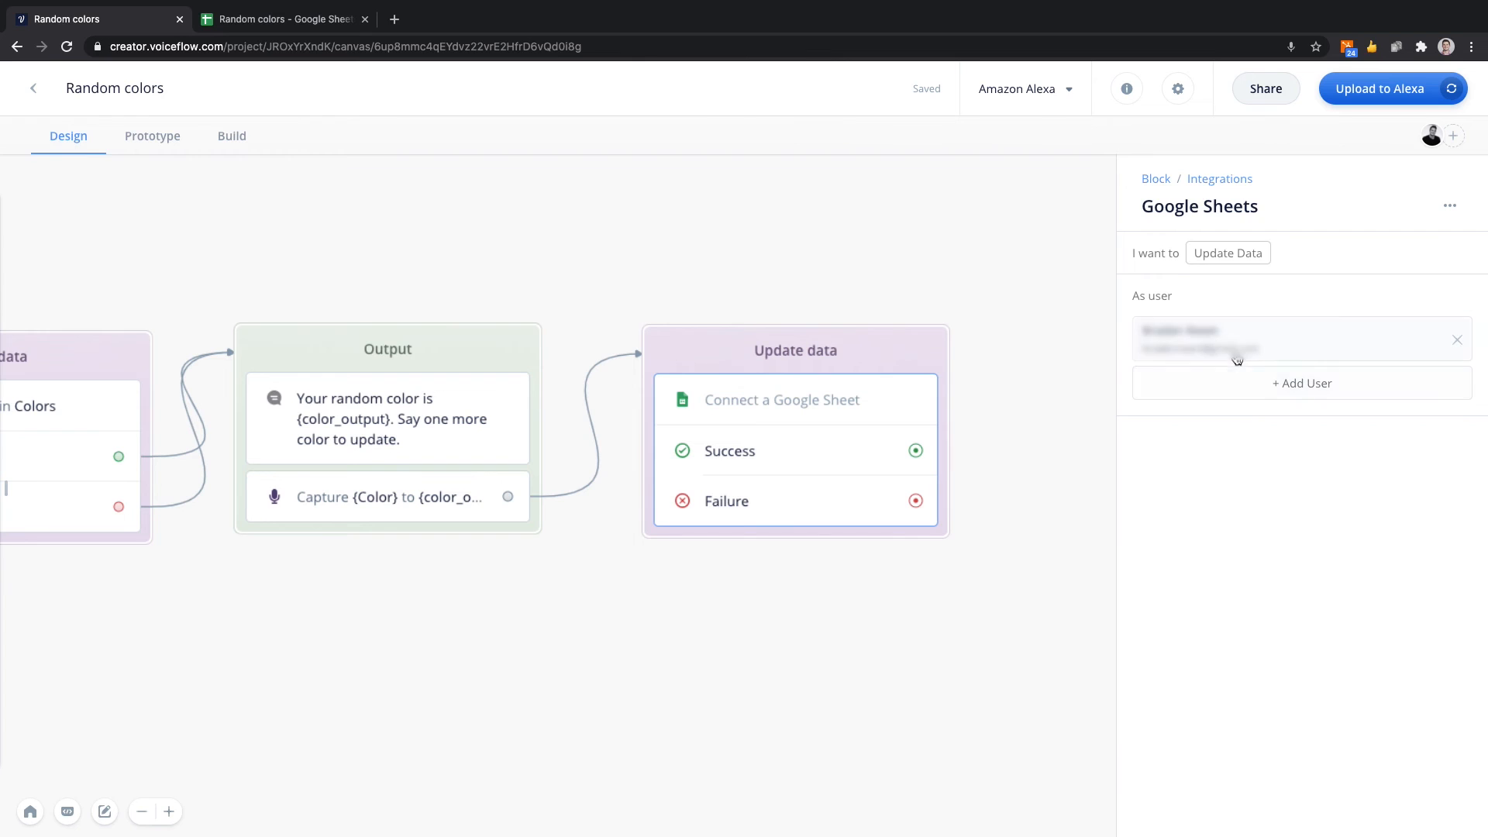
left_click(1237, 358)
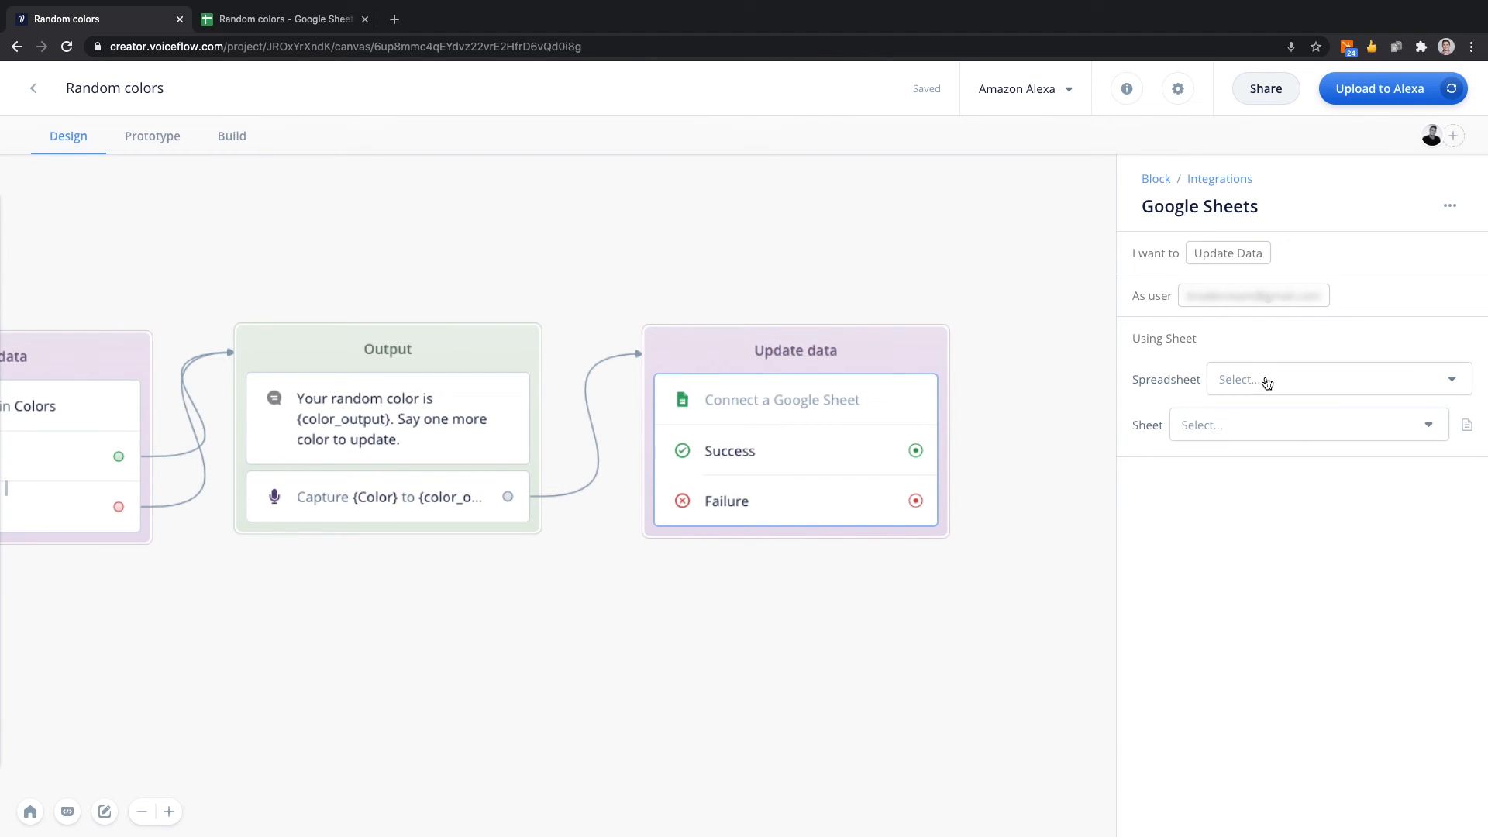
left_click(1267, 382)
left_click(1270, 422)
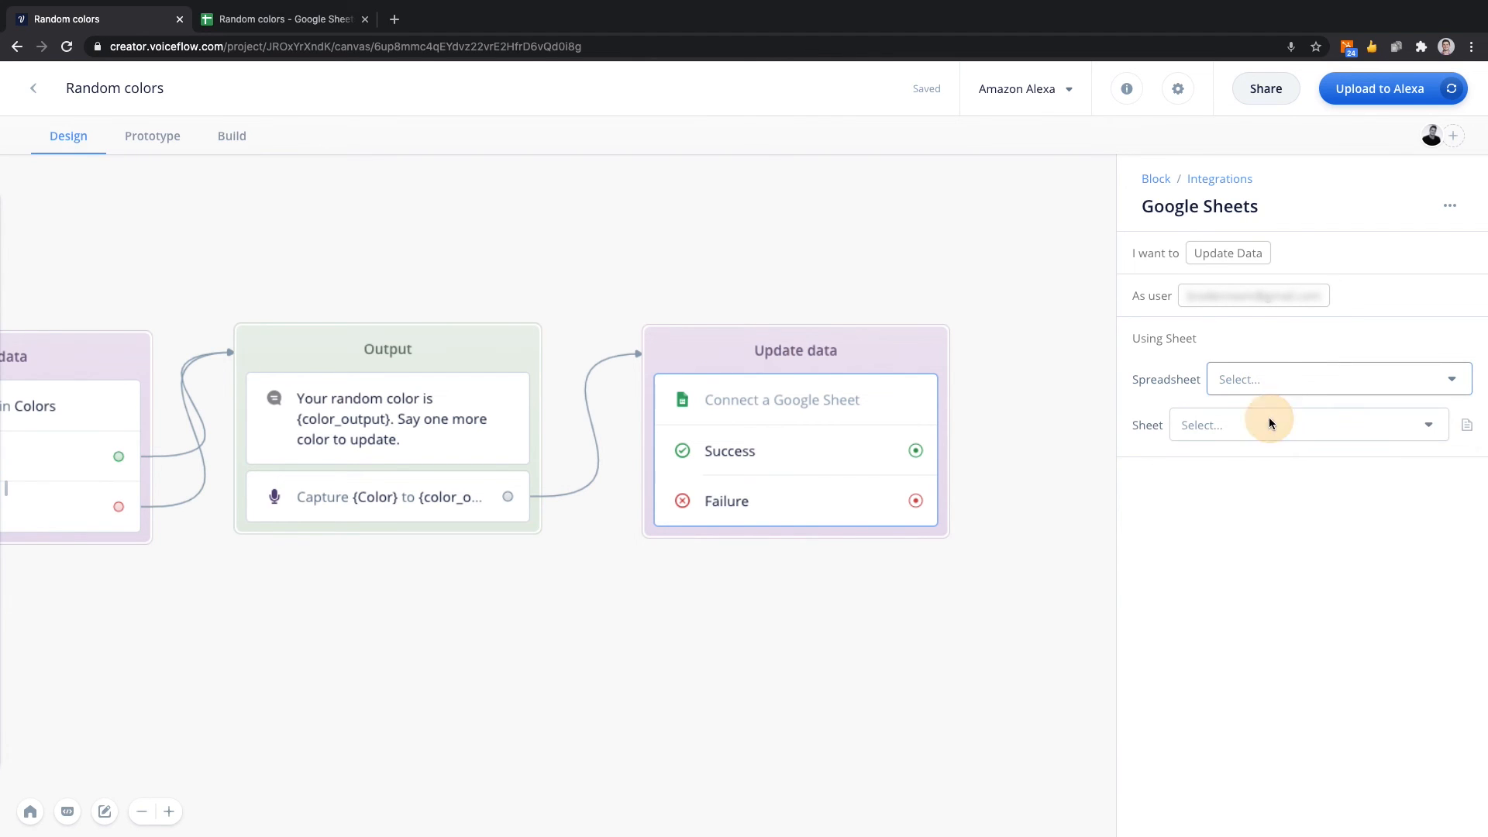
left_click(1268, 423)
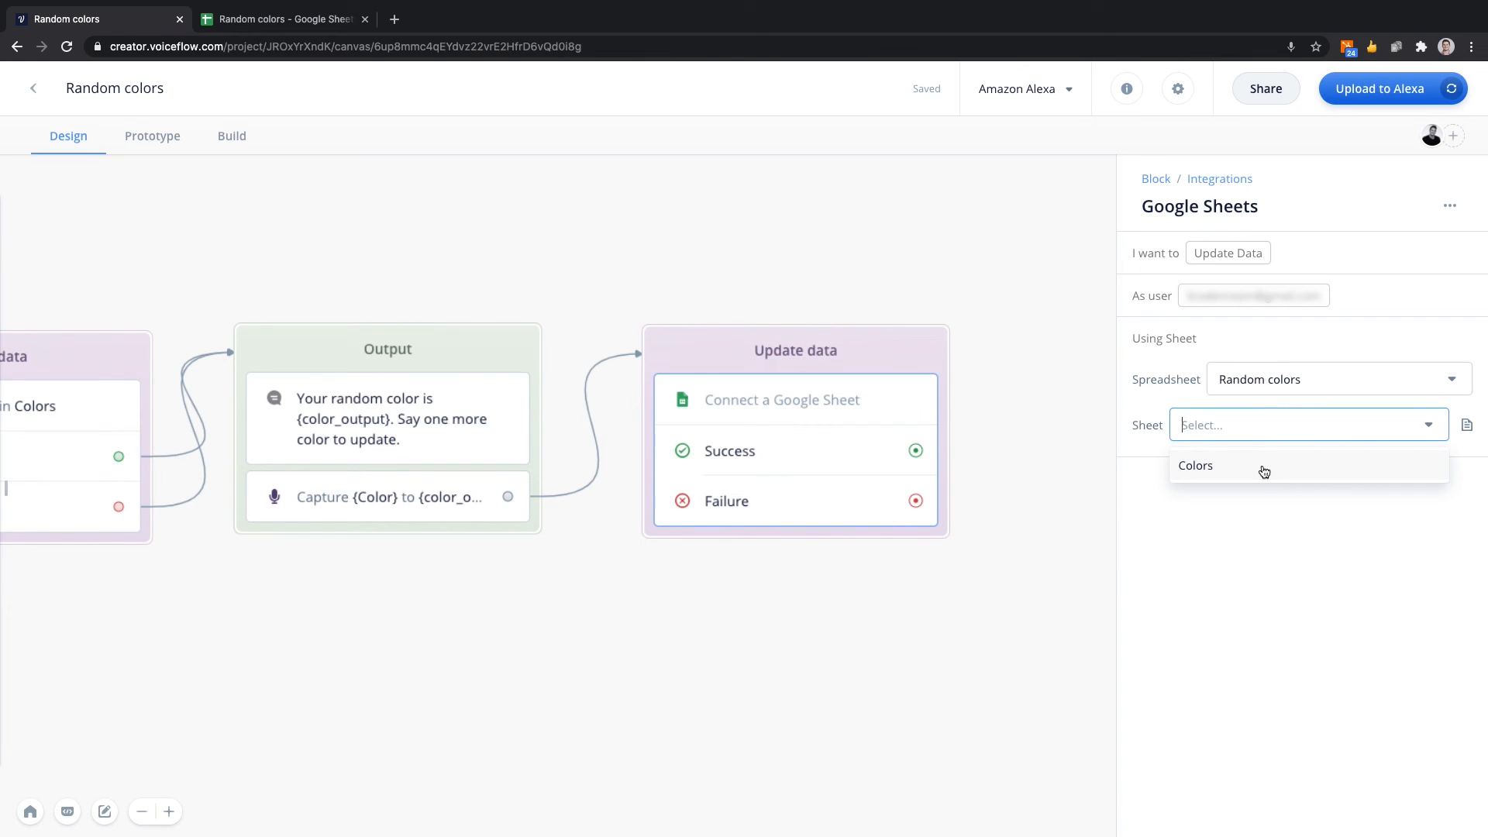
left_click(1263, 469)
left_click(1257, 394)
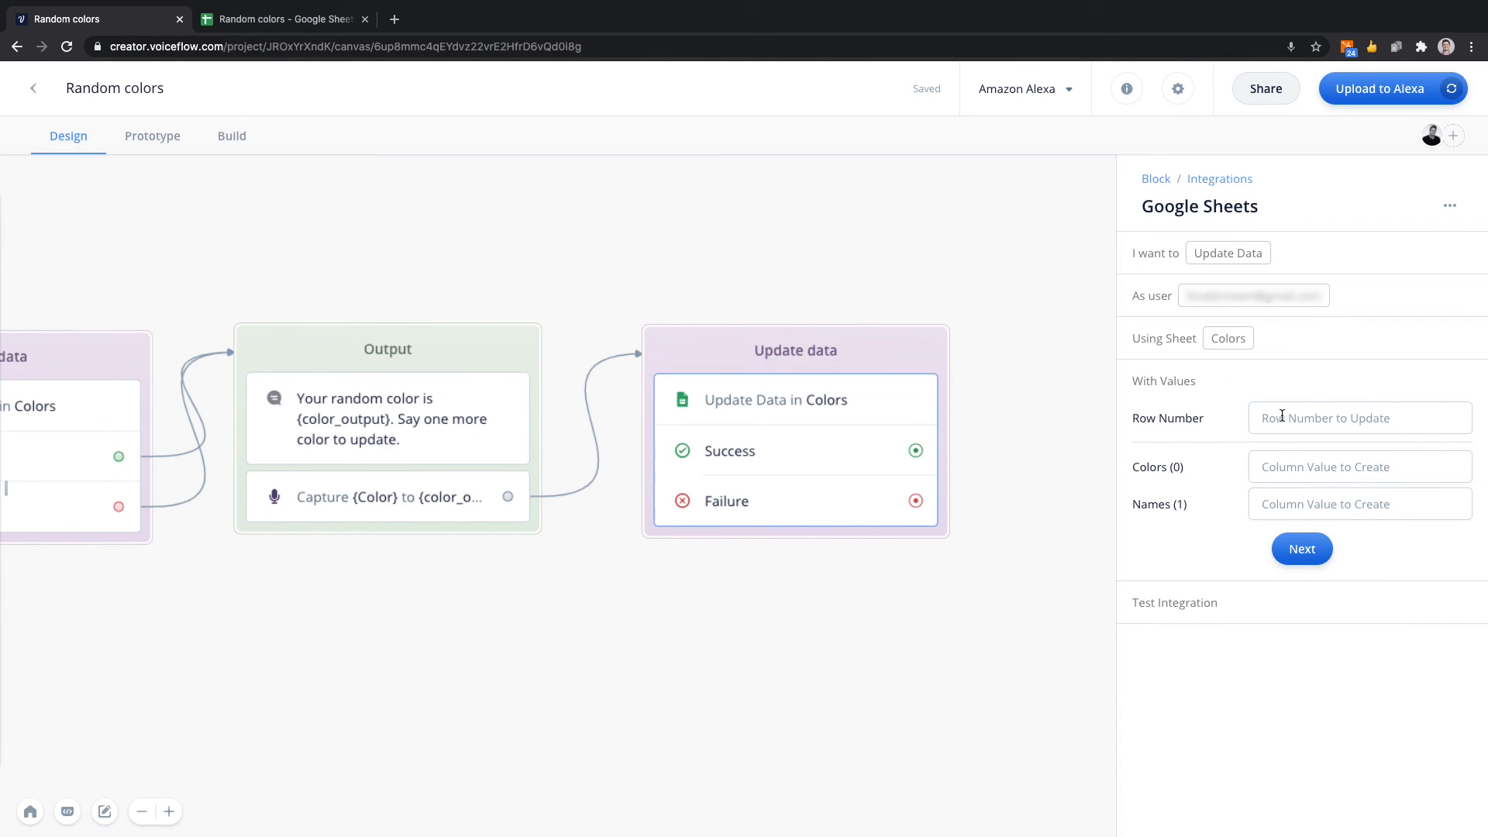
Select the maroon row in the Random colors spreadsheet and set the Update Data step's row number to 14 in Voiceflow.
left_click(1282, 416)
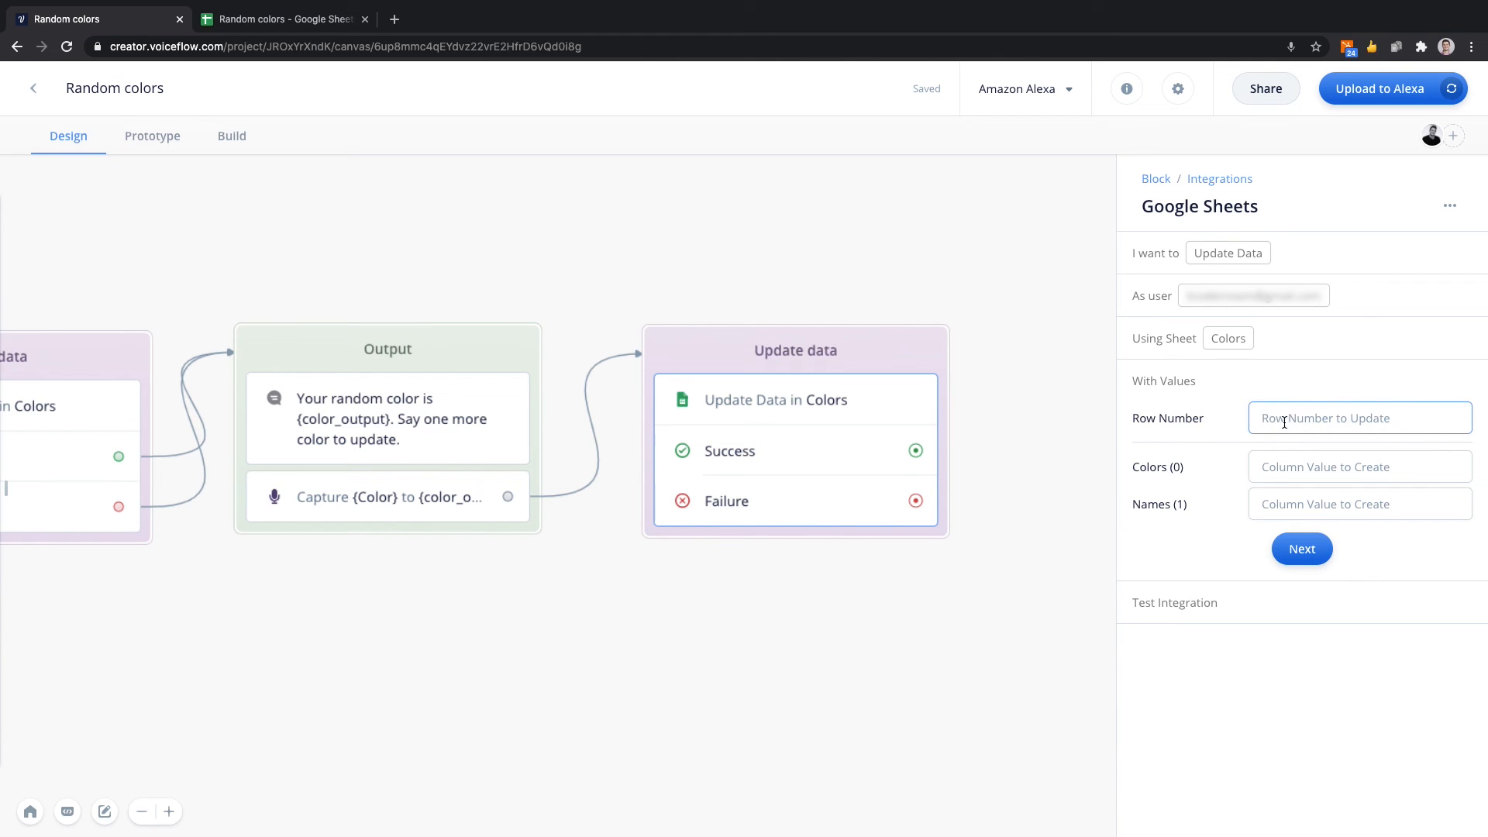
left_click(314, 22)
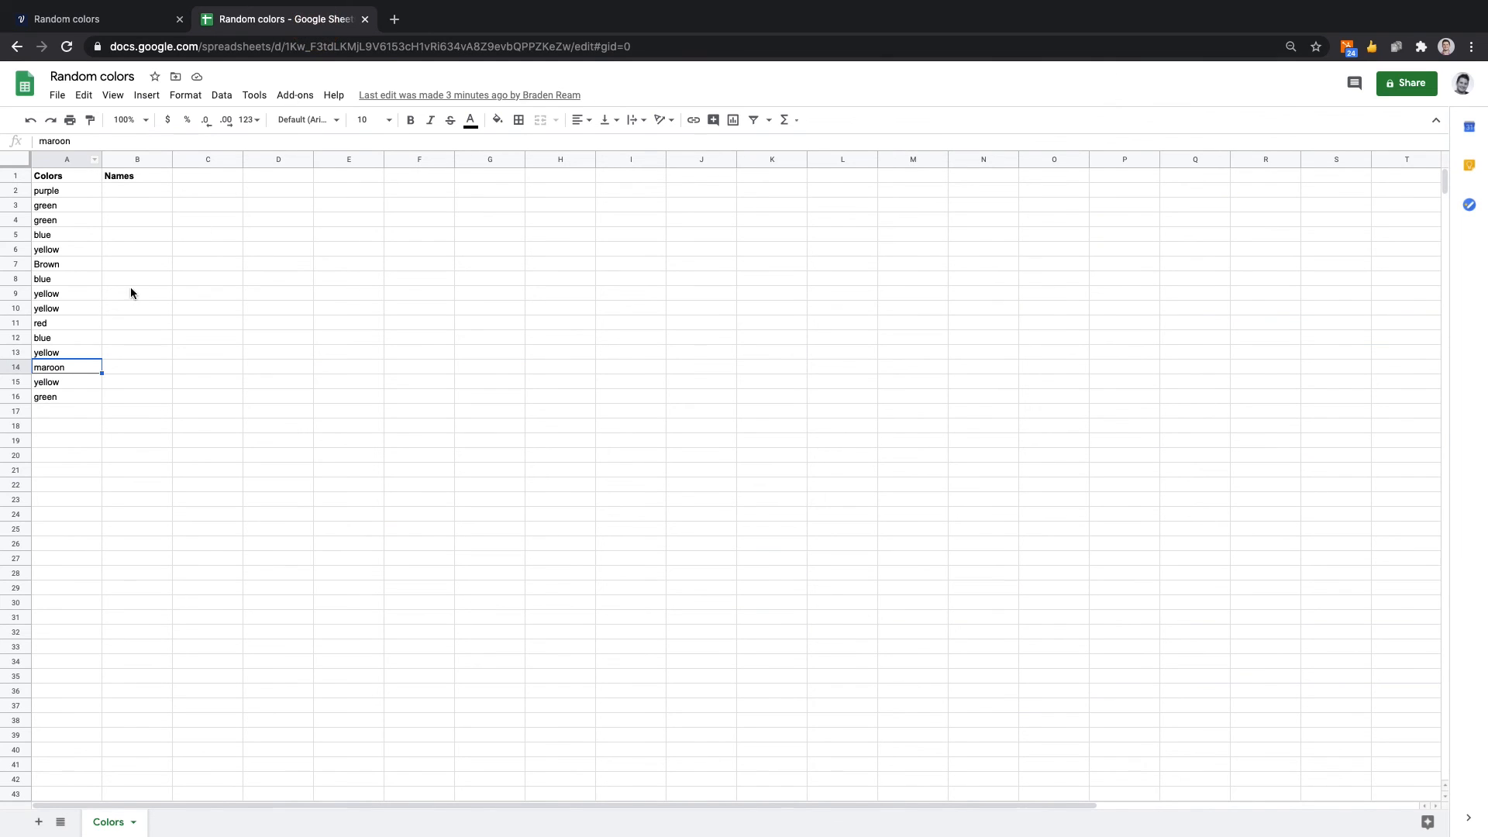
left_click(16, 367)
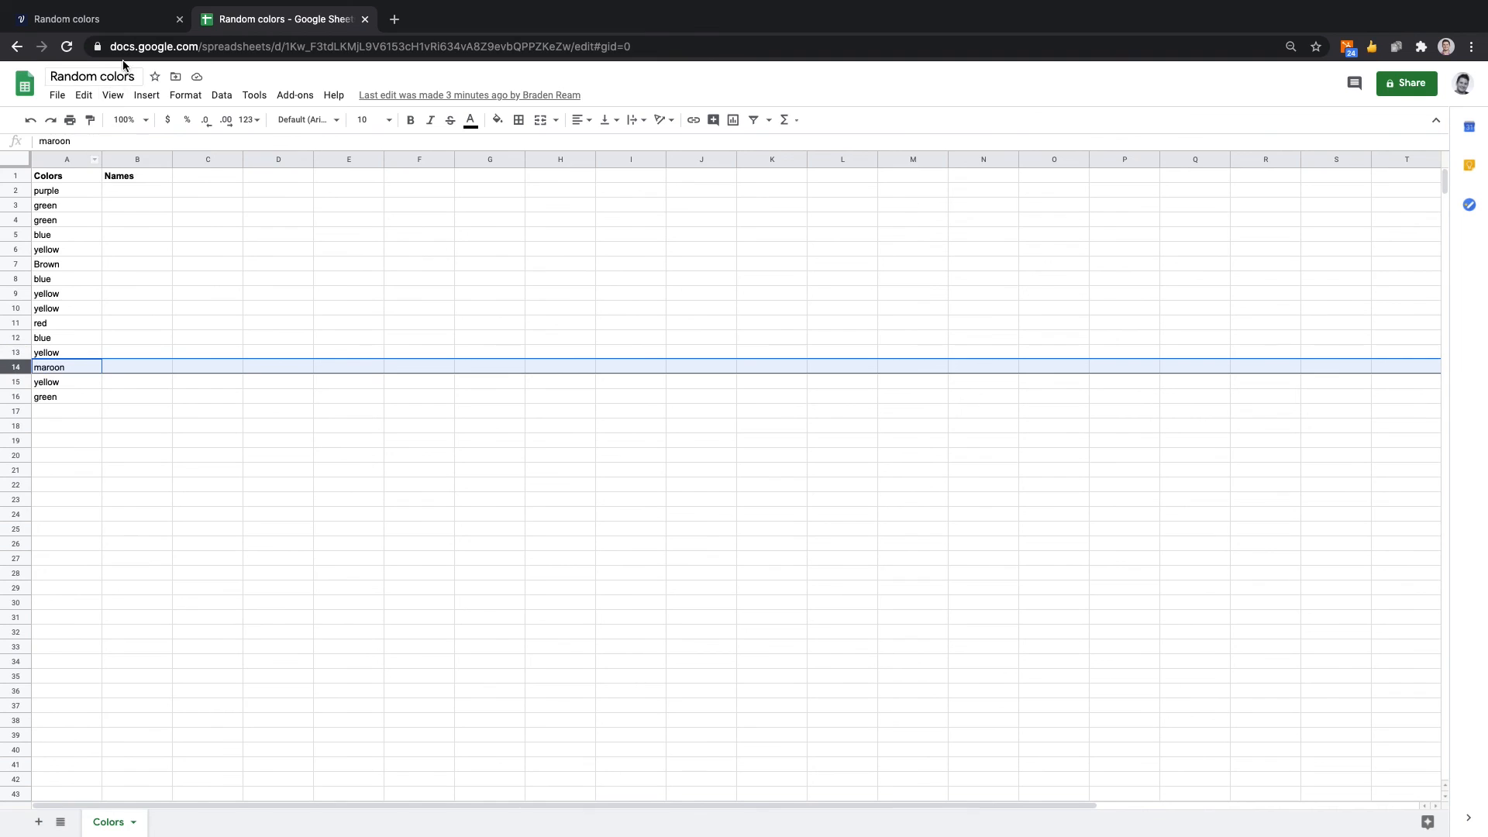
left_click(97, 18)
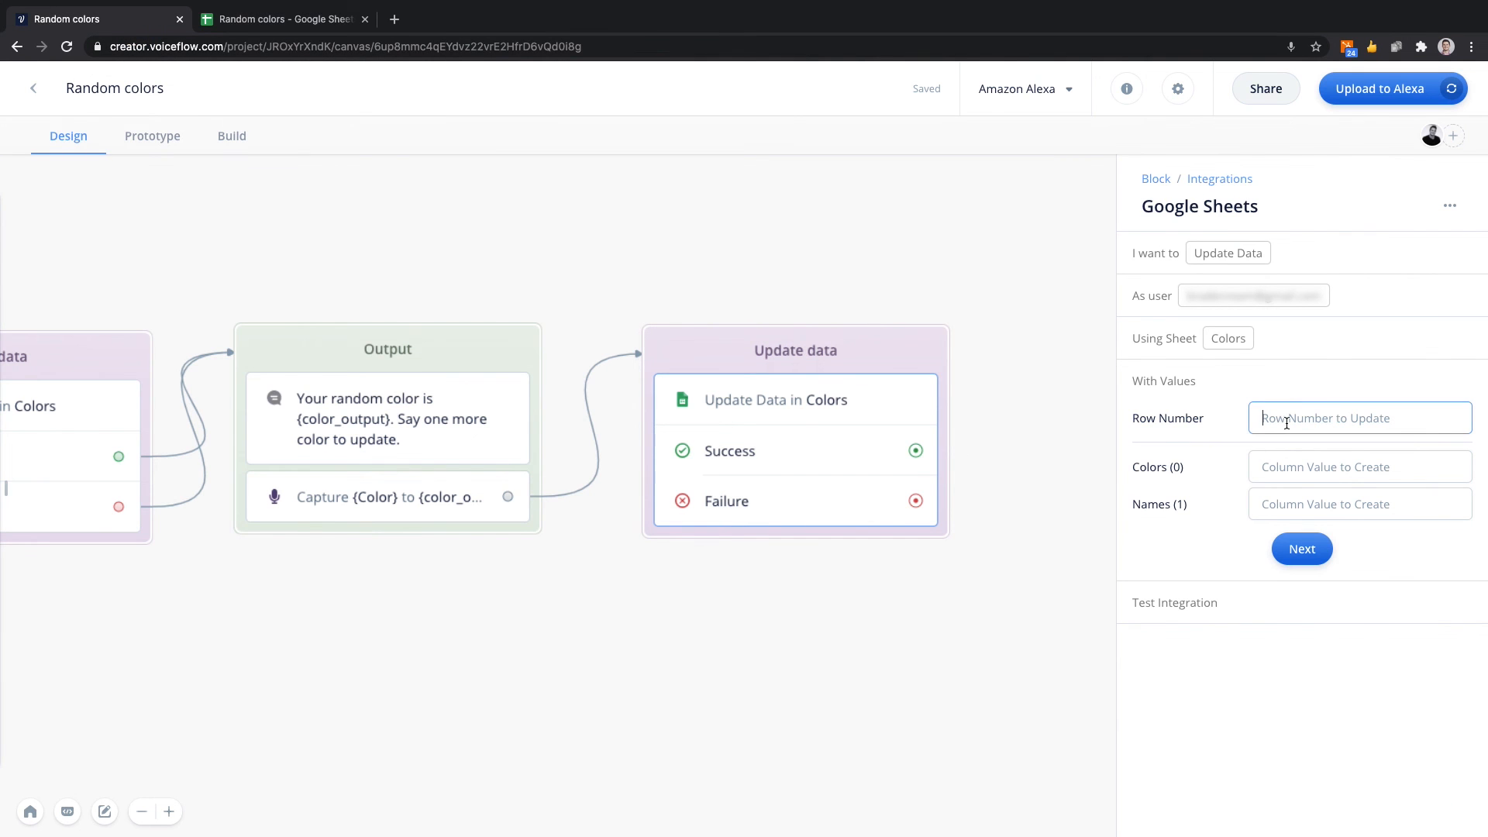
type("14")
Set the Colors column value to the {color_output} variable and complete the step's values, leaving Names empty.
left_click(1290, 464)
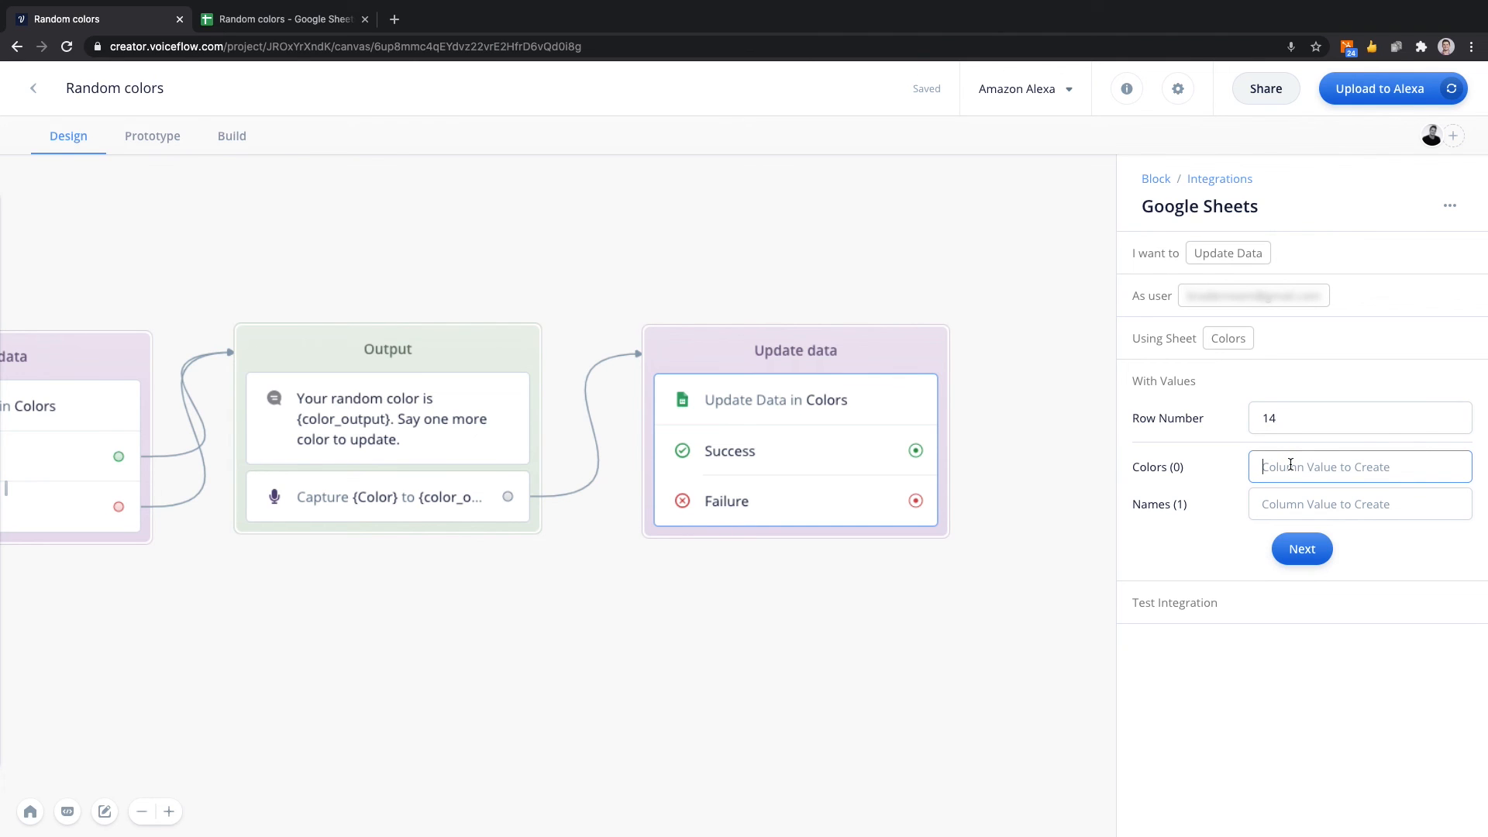
type("{out")
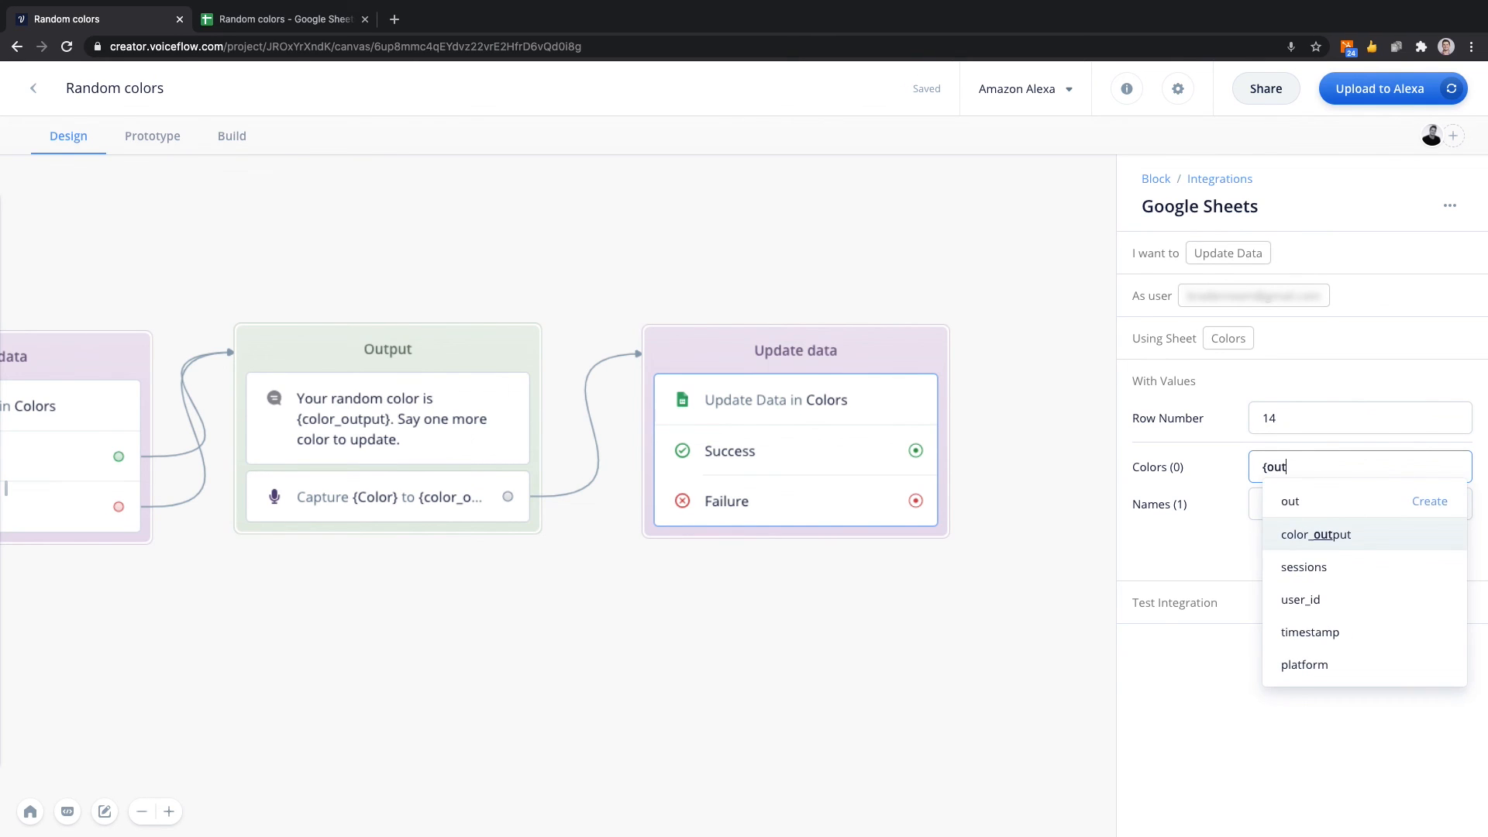
key("Return")
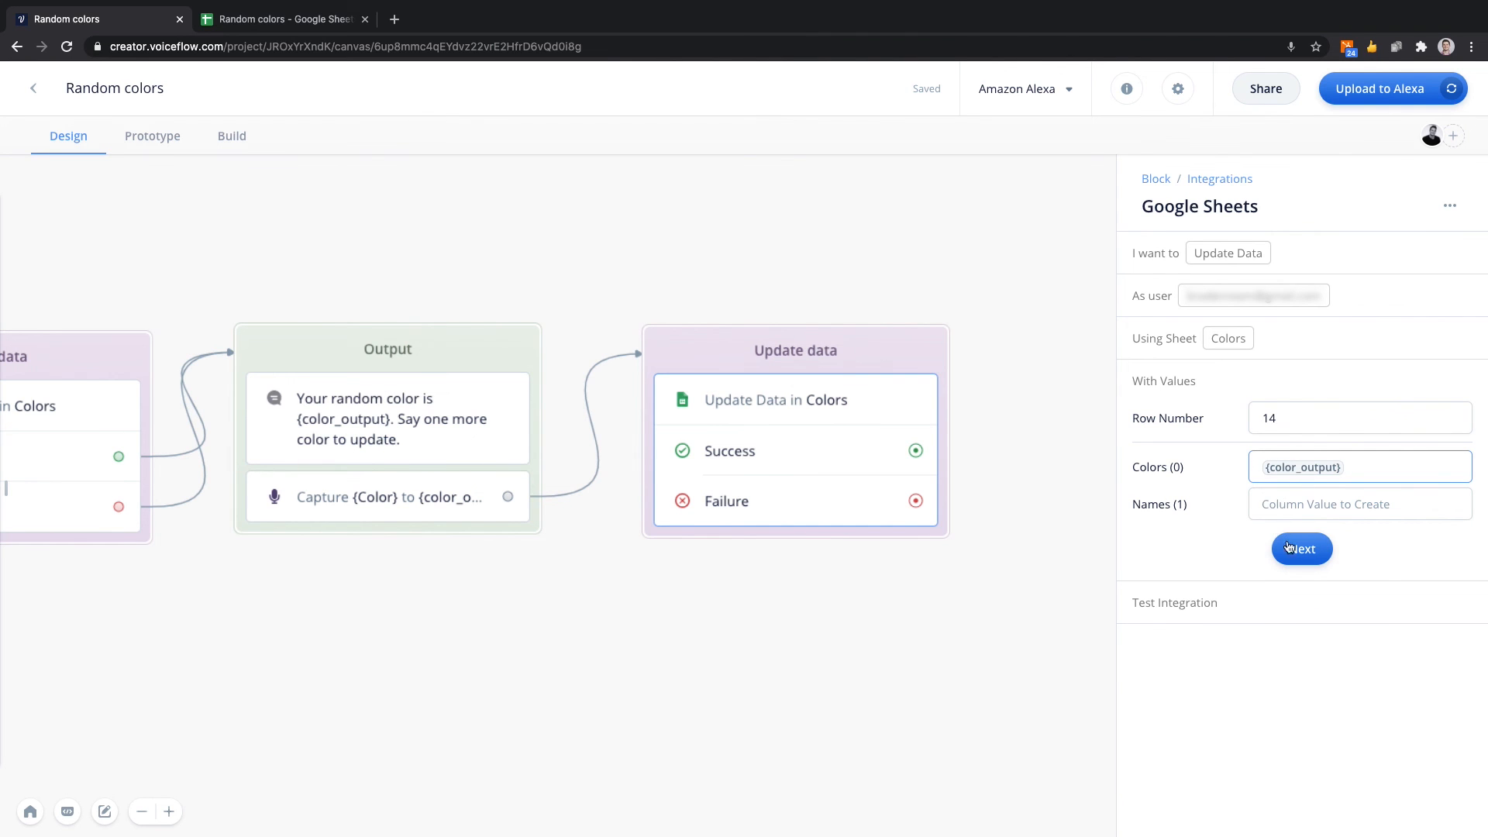
left_click(1299, 550)
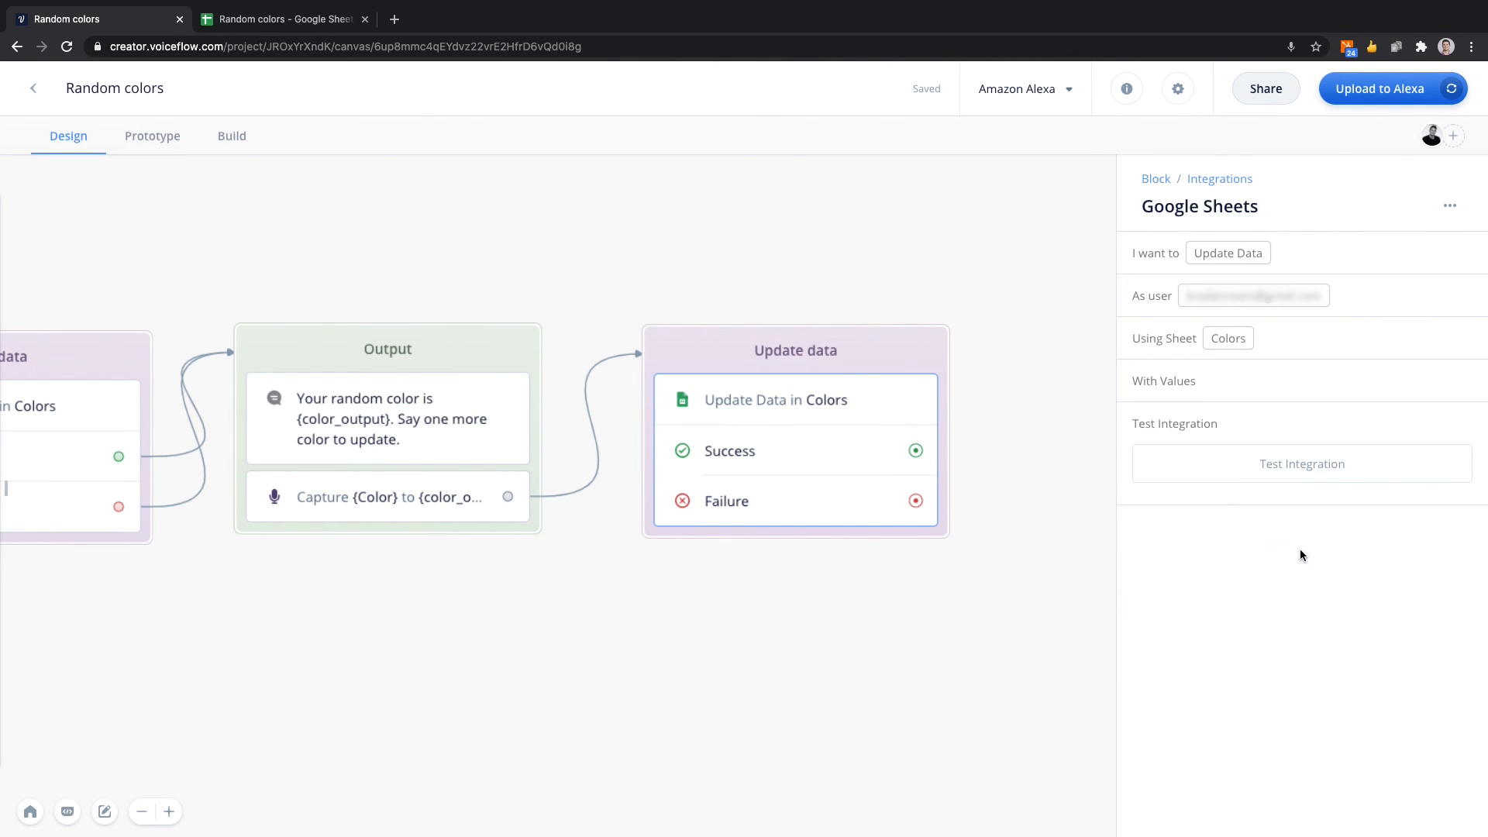
Test the integration with color_output set to cyan and check row 14 of the Random colors spreadsheet.
left_click(1295, 471)
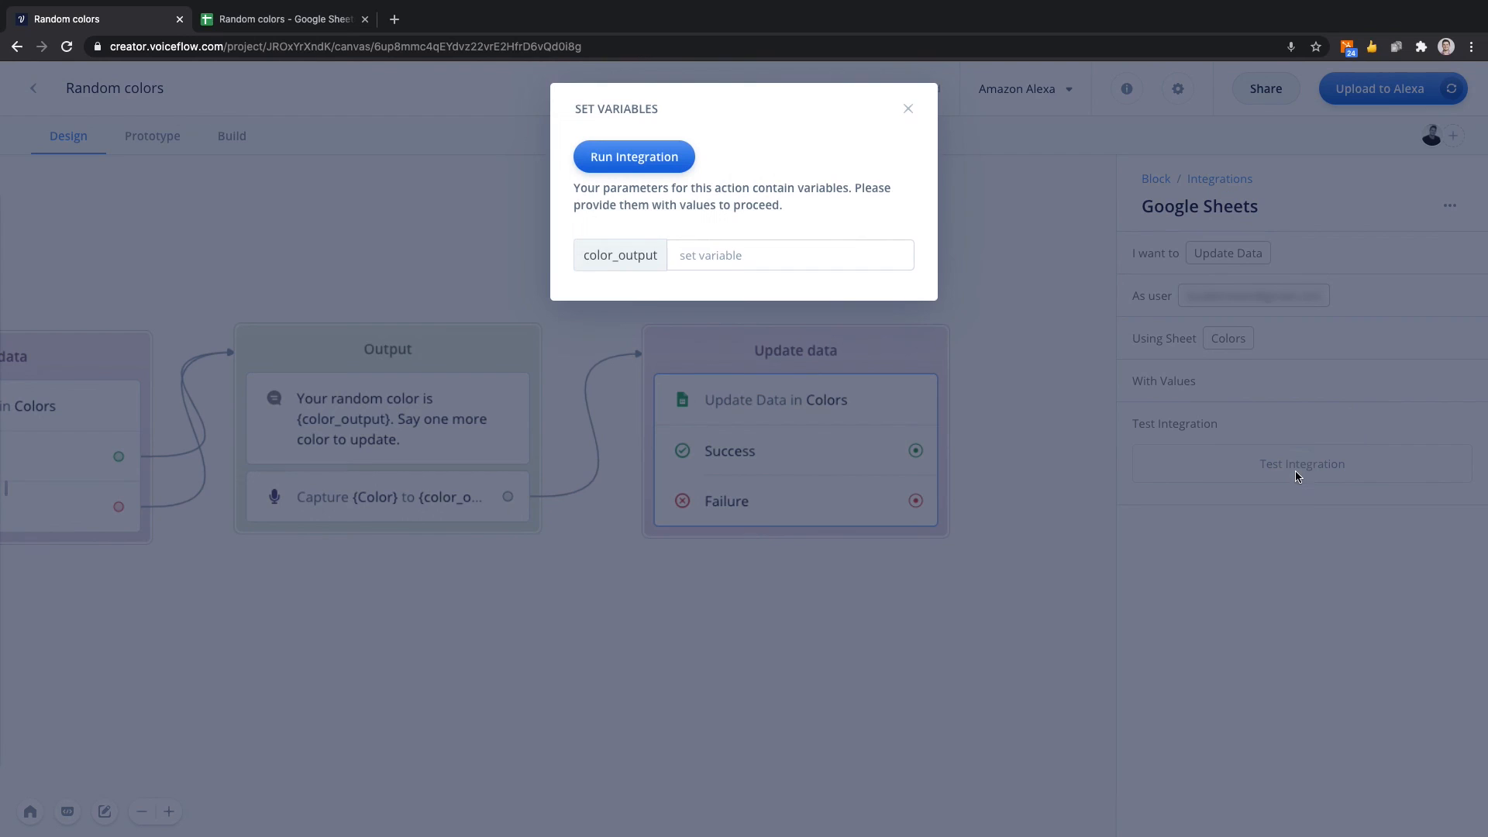
left_click(702, 250)
type("cyan")
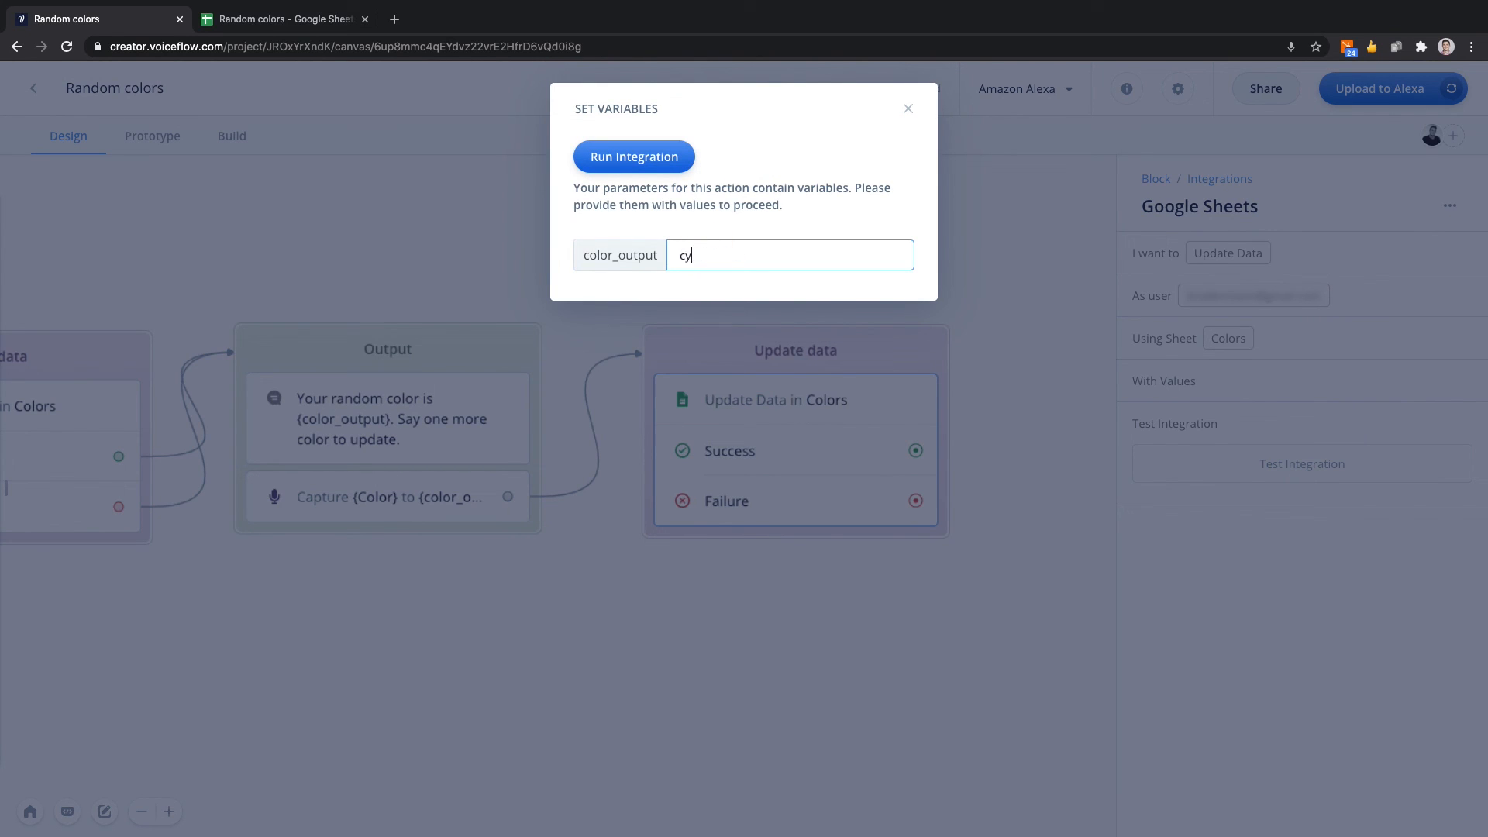
left_click(661, 164)
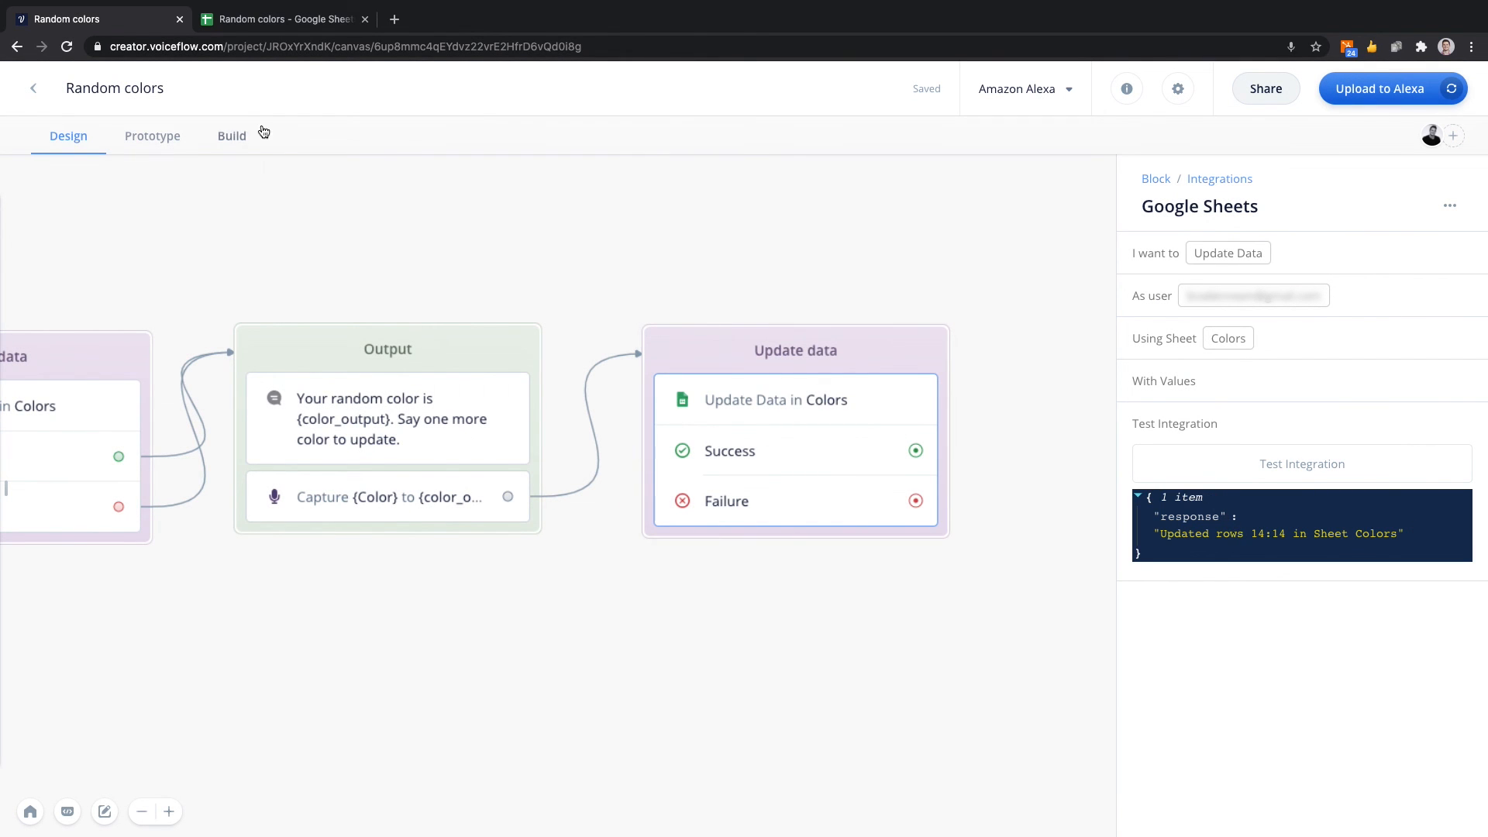
left_click(232, 16)
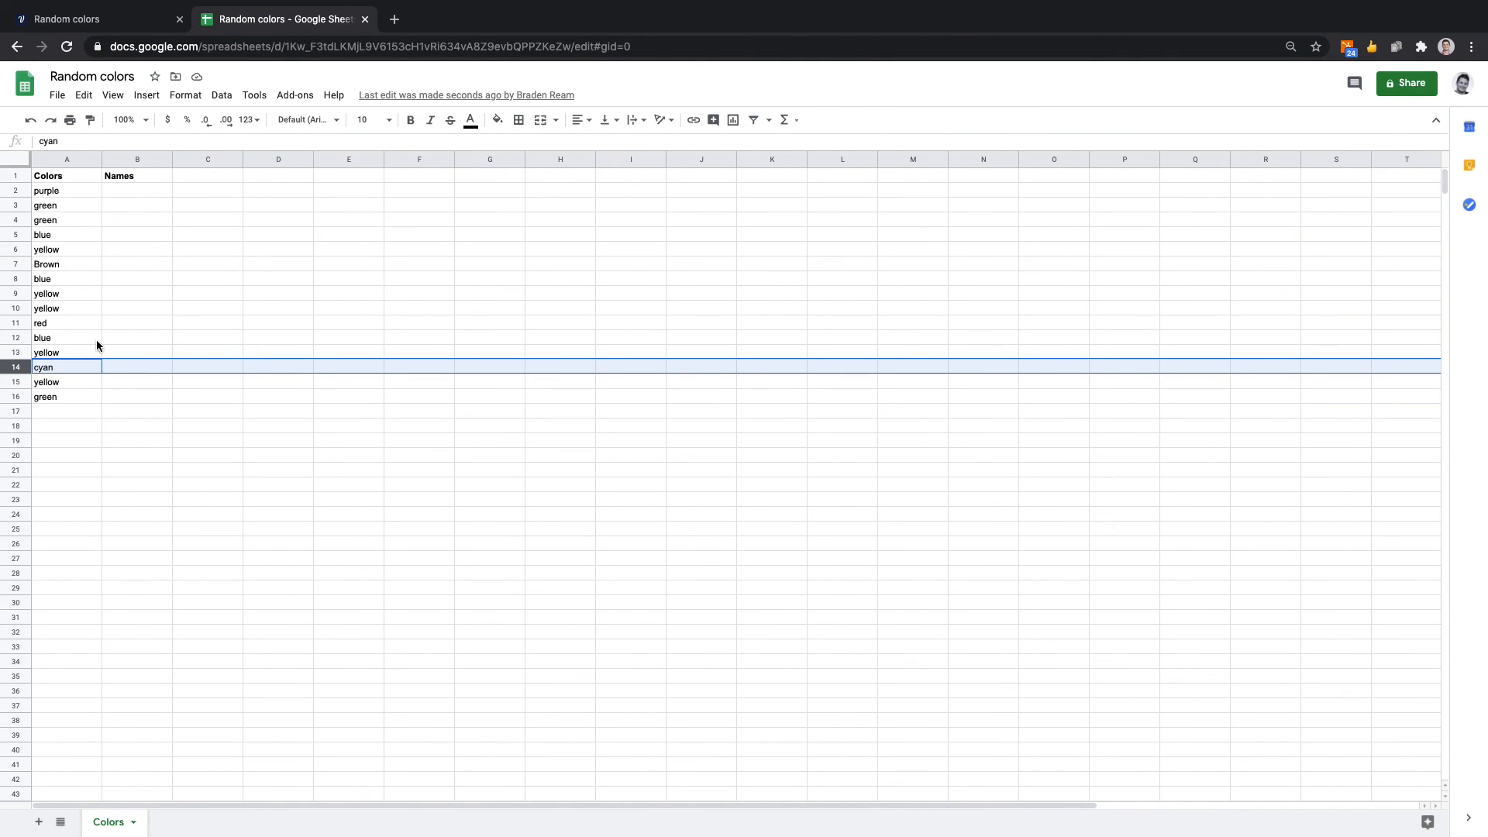
left_click(151, 18)
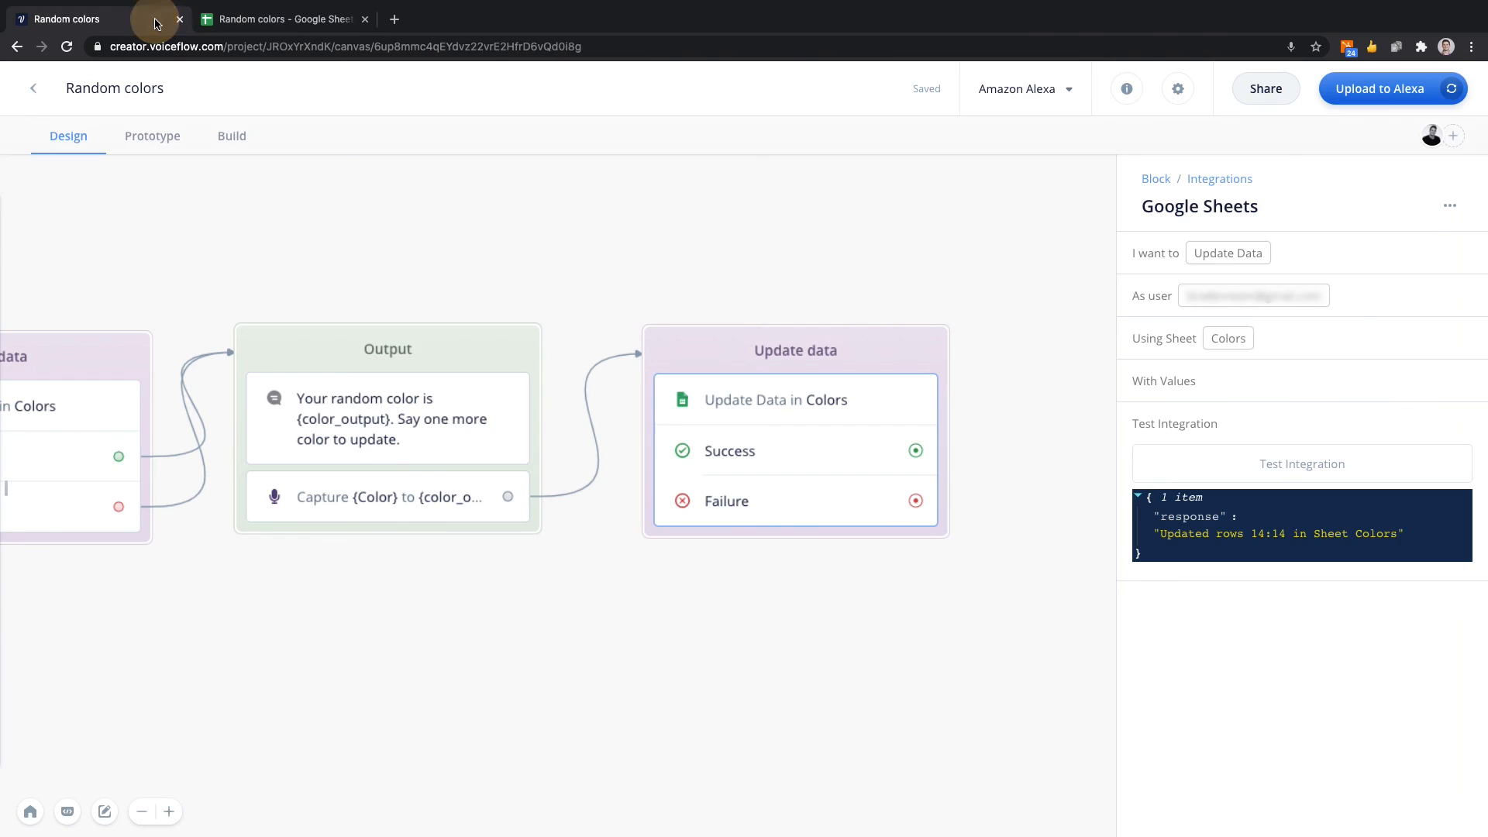
Reopen the Update Data step's values, clear the row number and briefly try a variable in its place.
scroll(887, 242, "left", 1)
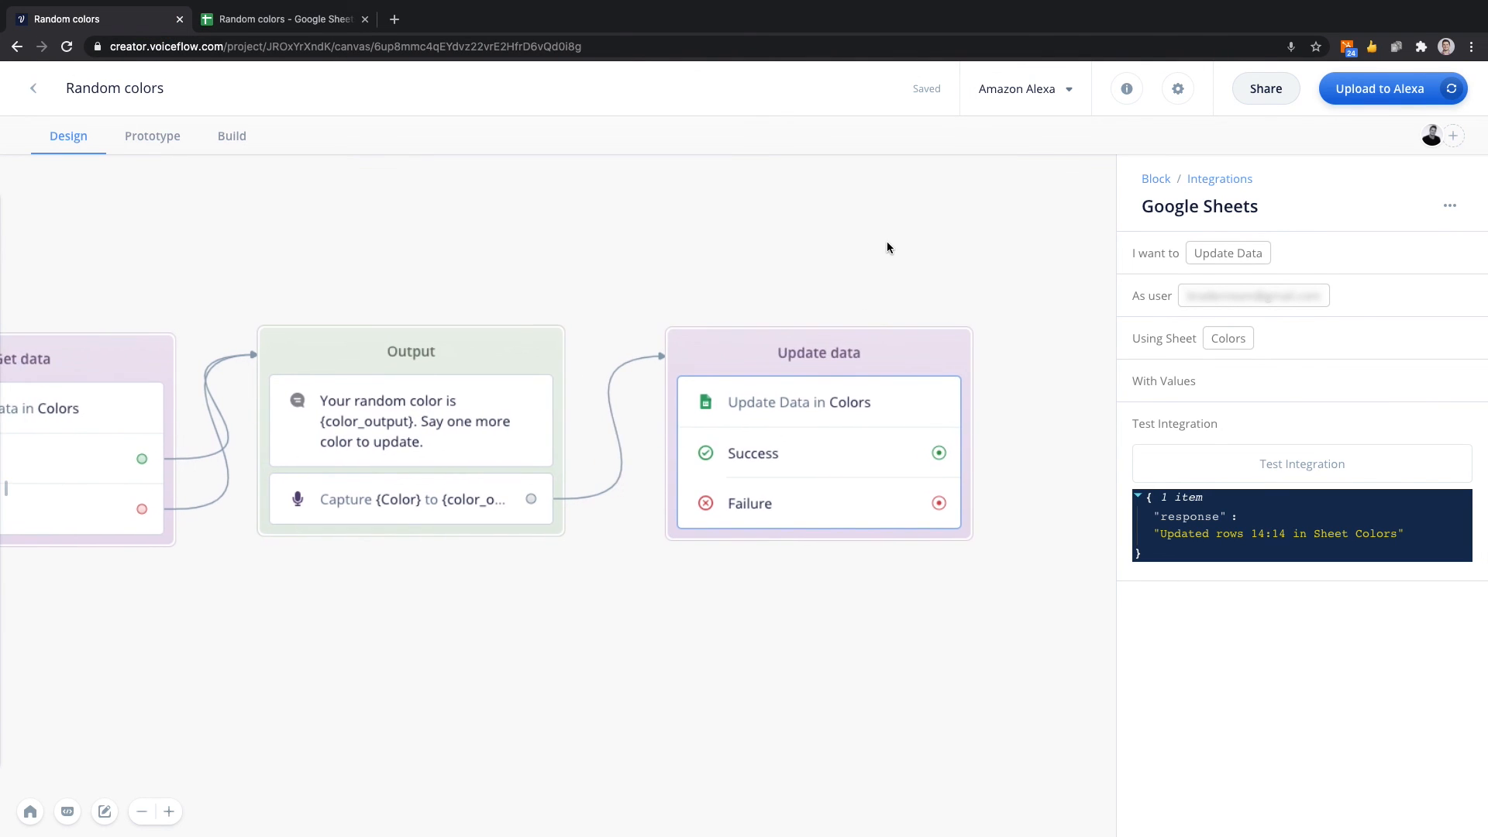
scroll(886, 241, "right", 1)
left_click(1235, 392)
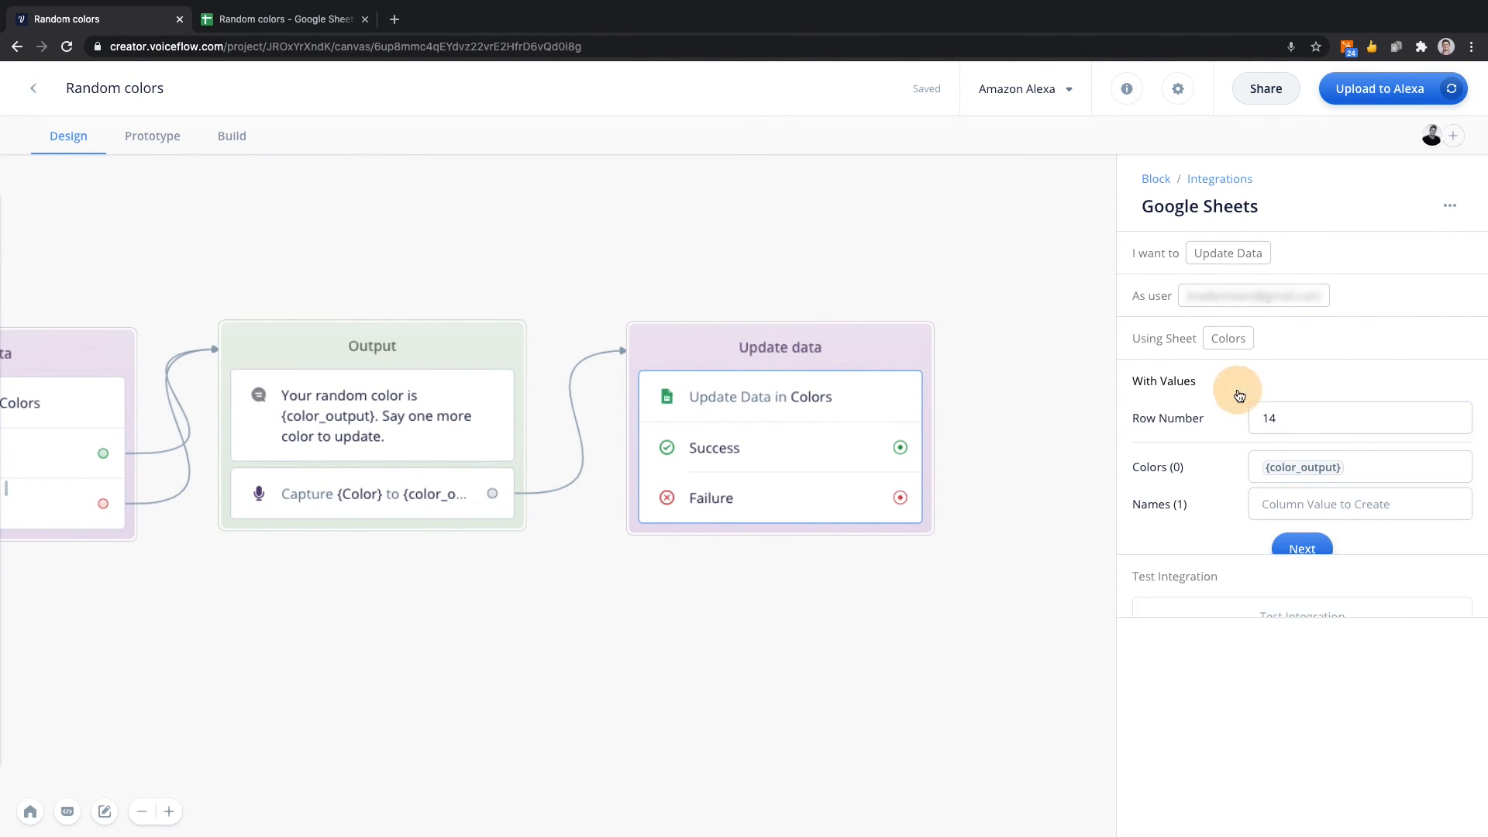
left_click(1295, 412)
key("BackSpace")
key("BackSpace")
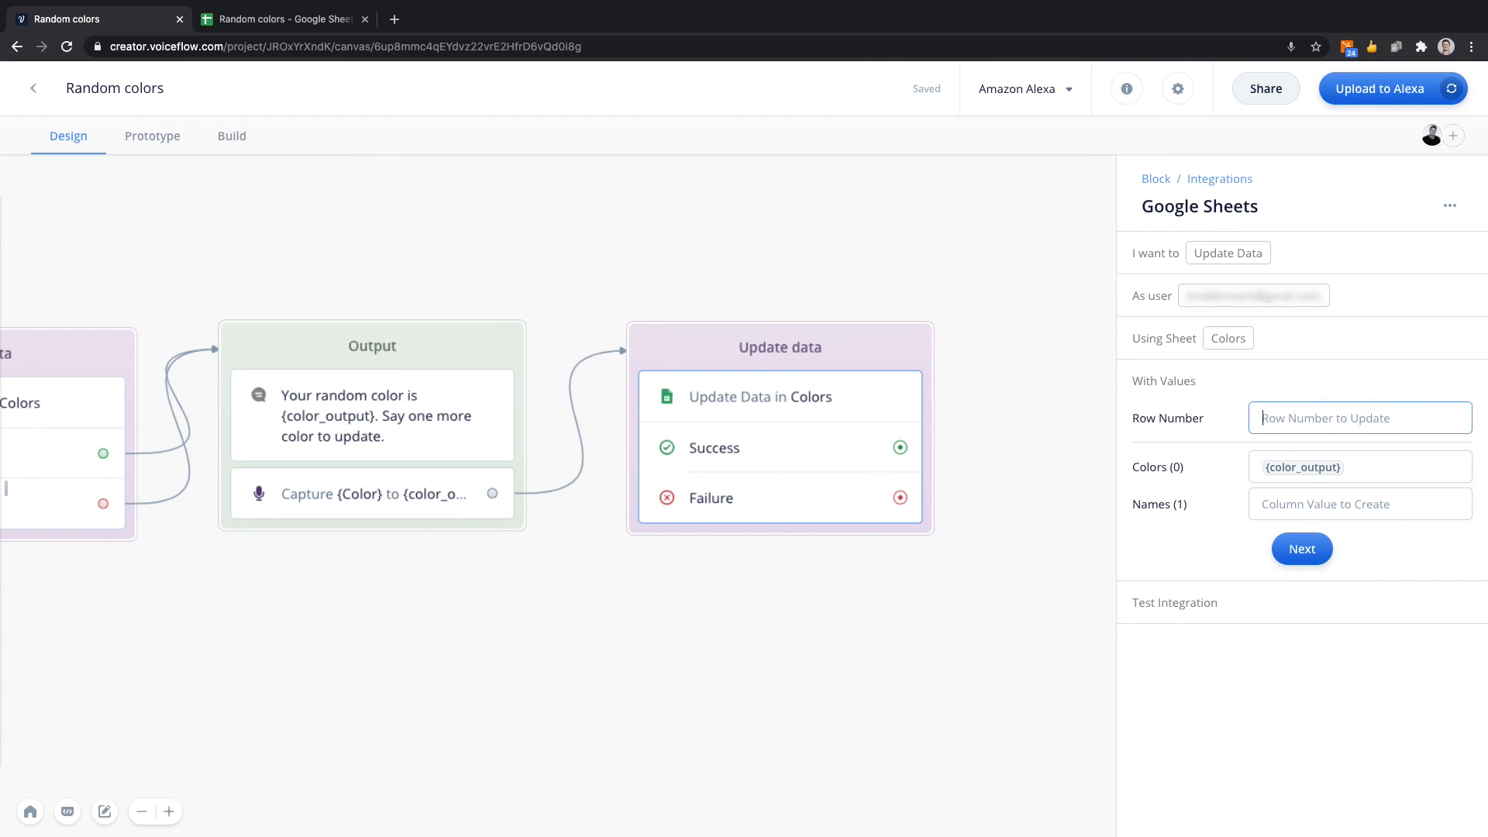
type("{")
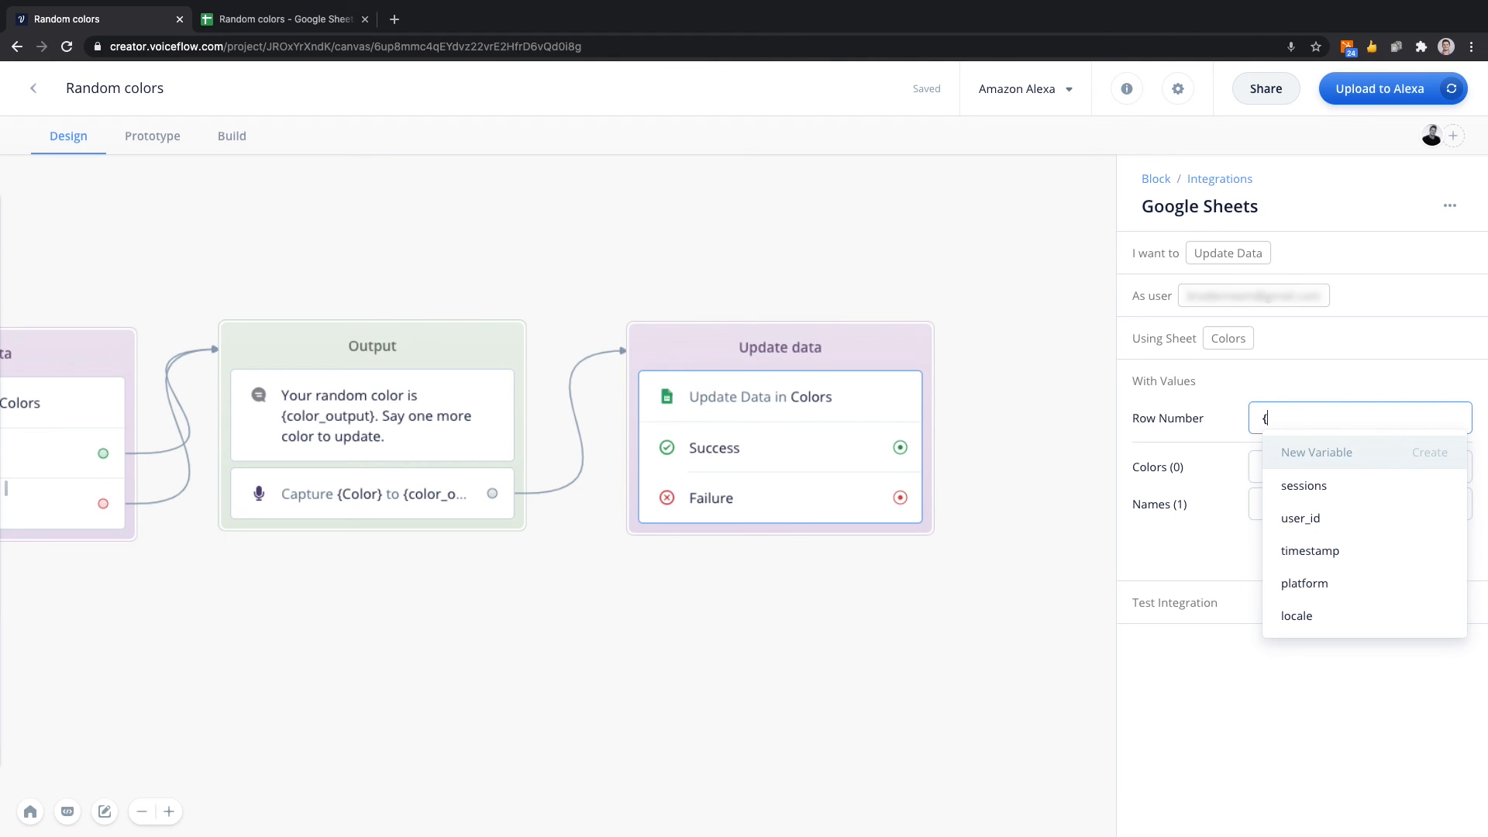
key("BackSpace")
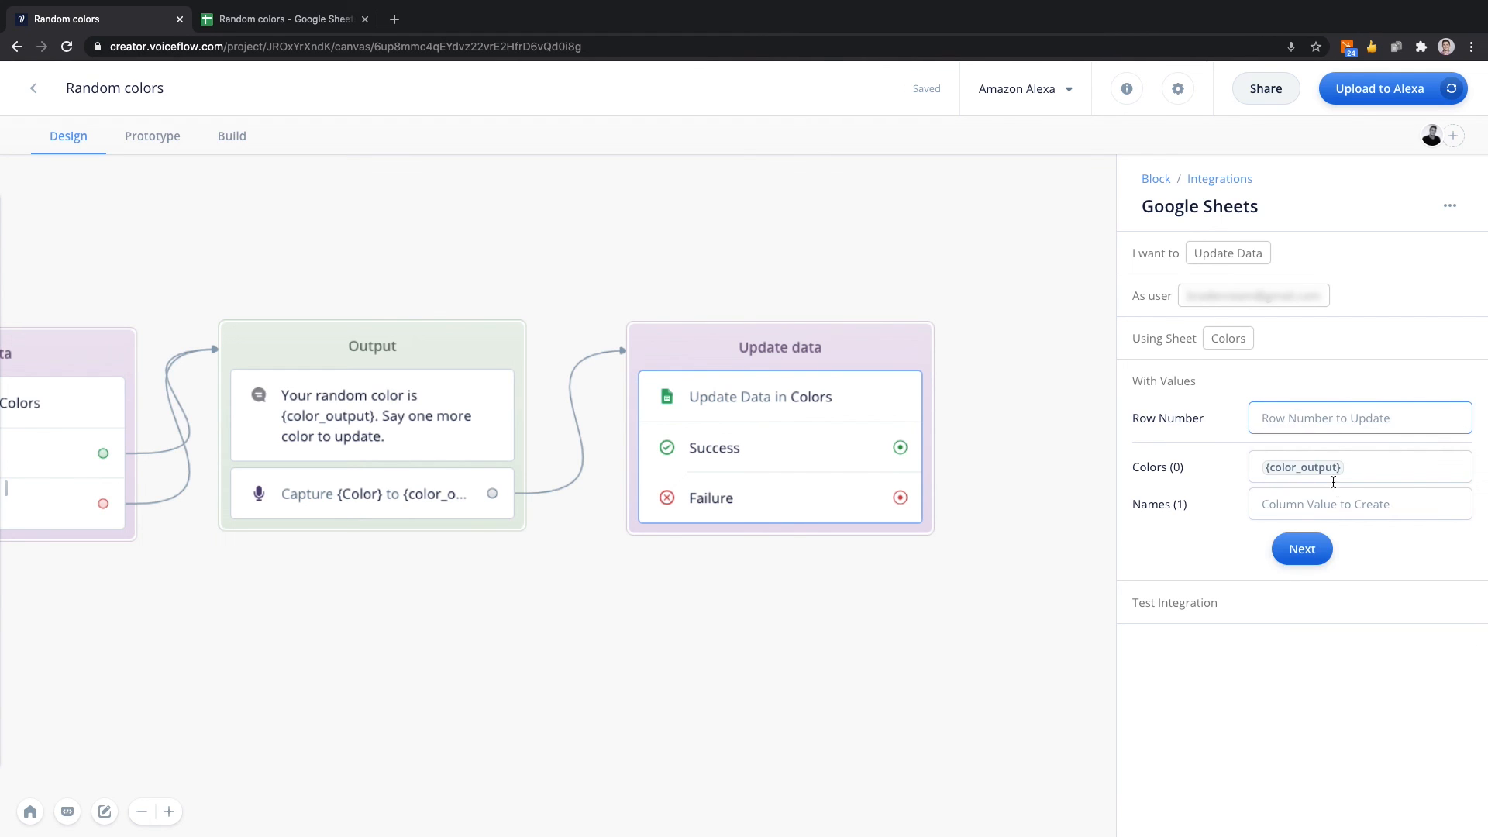